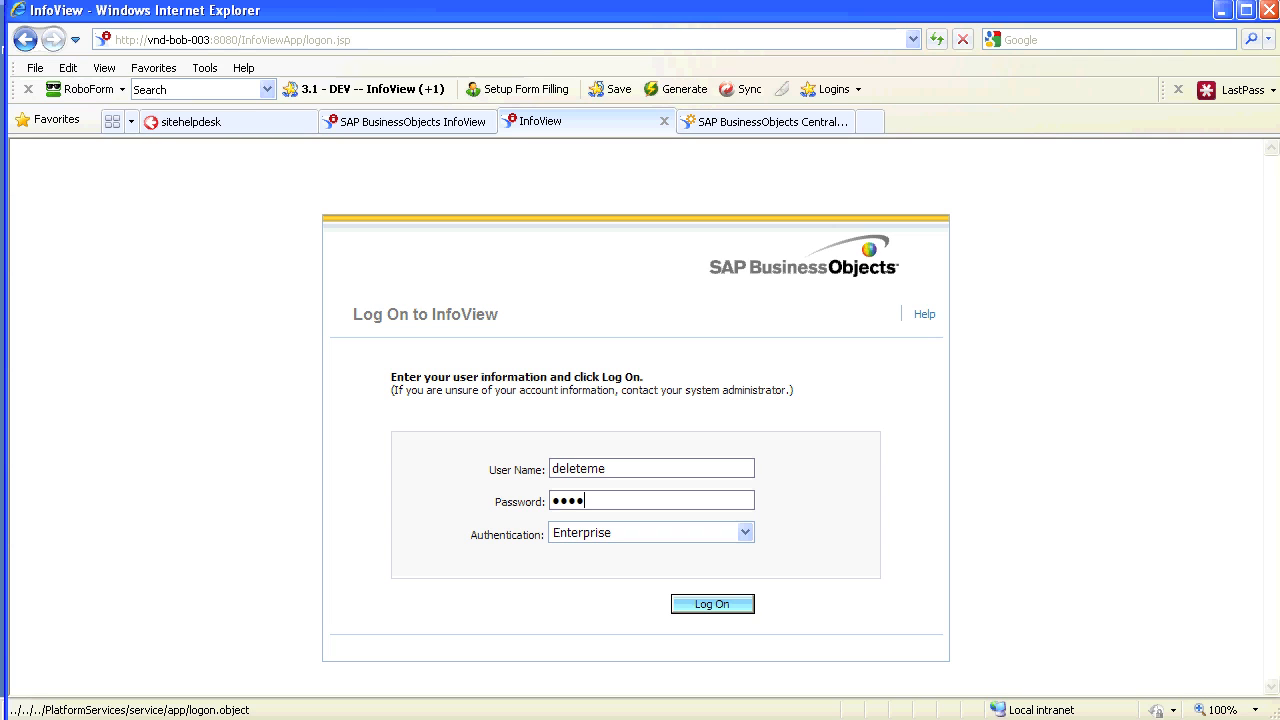
Log on as the first test user, open Document List and Public Folders, then log out
key("Return")
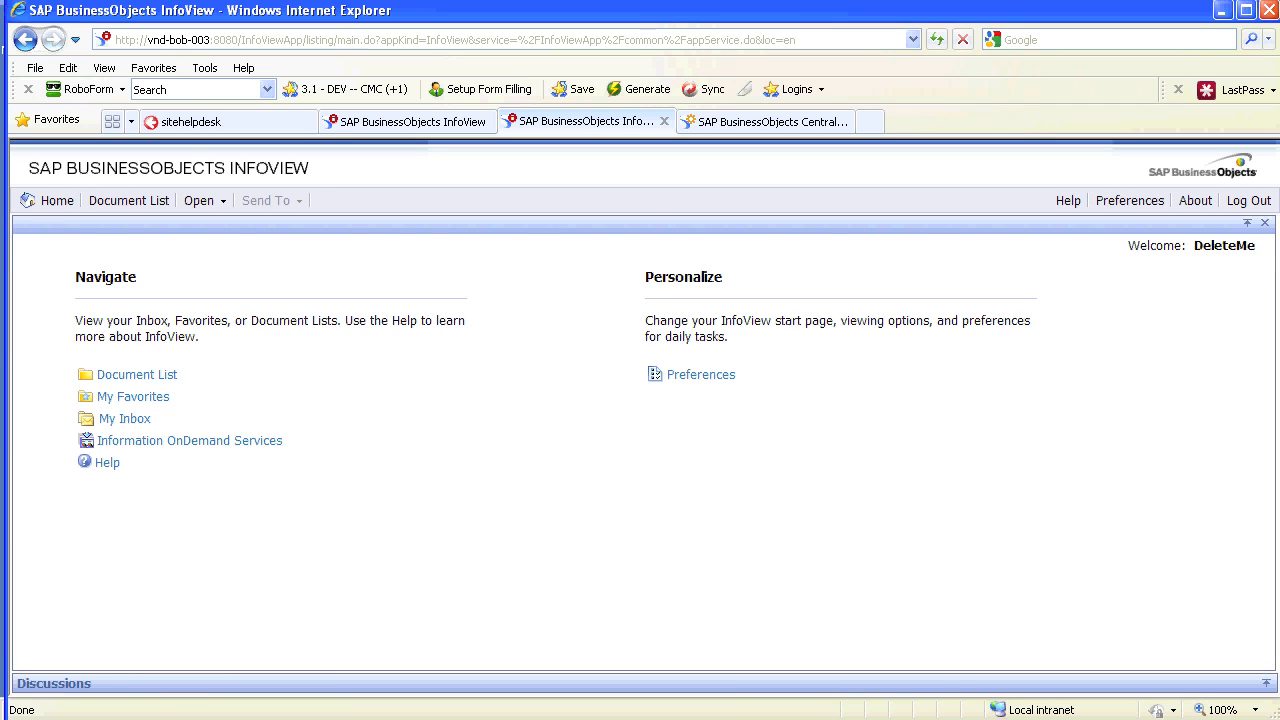
left_click(137, 374)
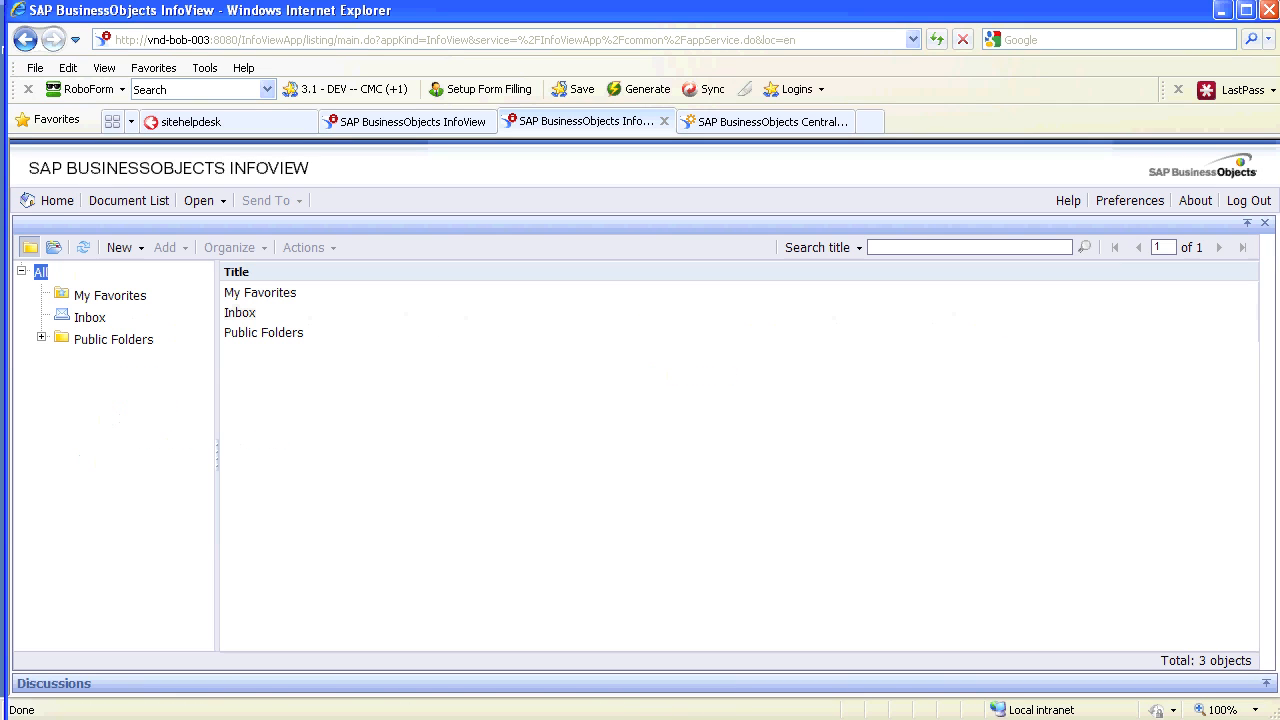
left_click(42, 337)
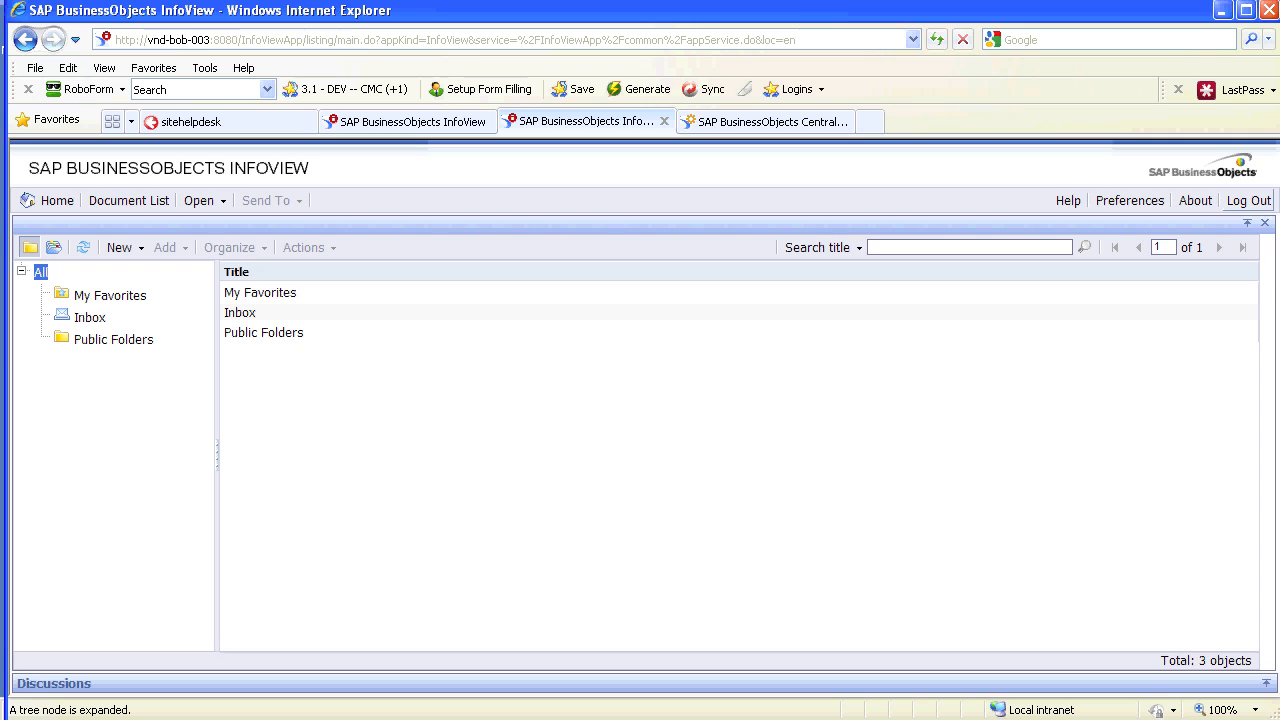
left_click(1248, 200)
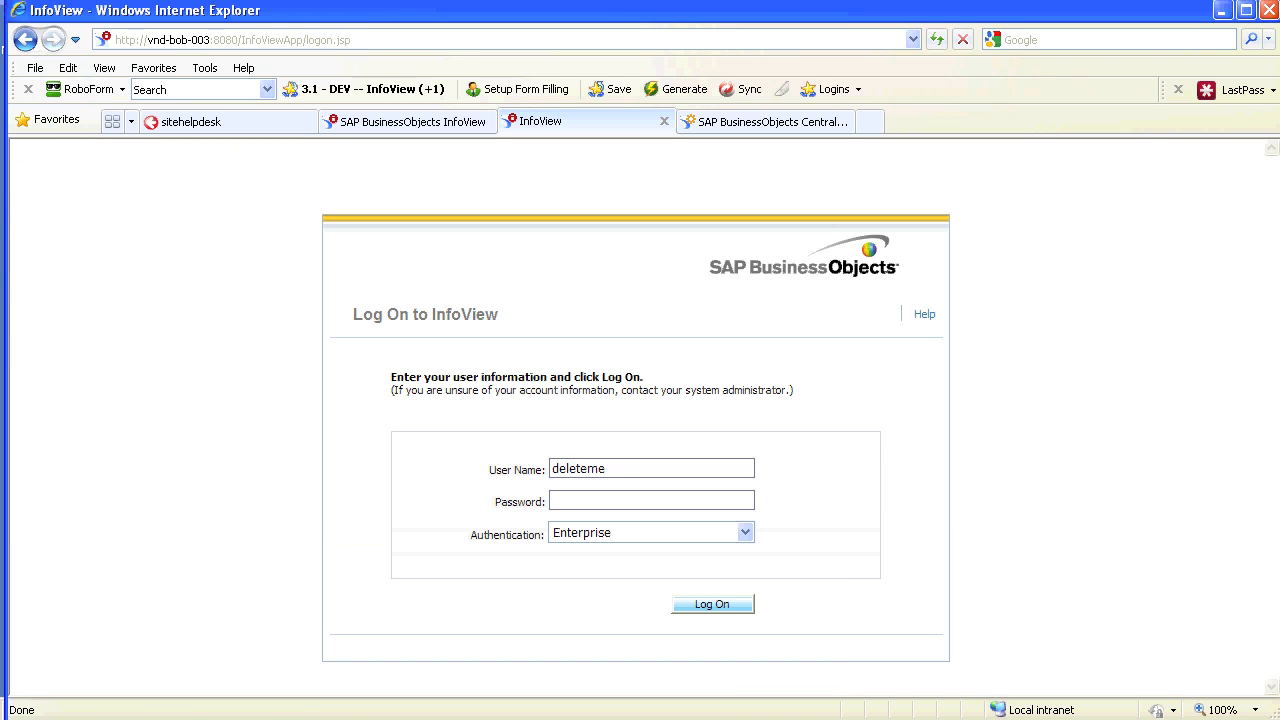
Log on as the second test user, browse Document List and Public Folders, then log out
type("2")
left_click_drag(553, 500, 588, 500)
type("••••")
key("Return")
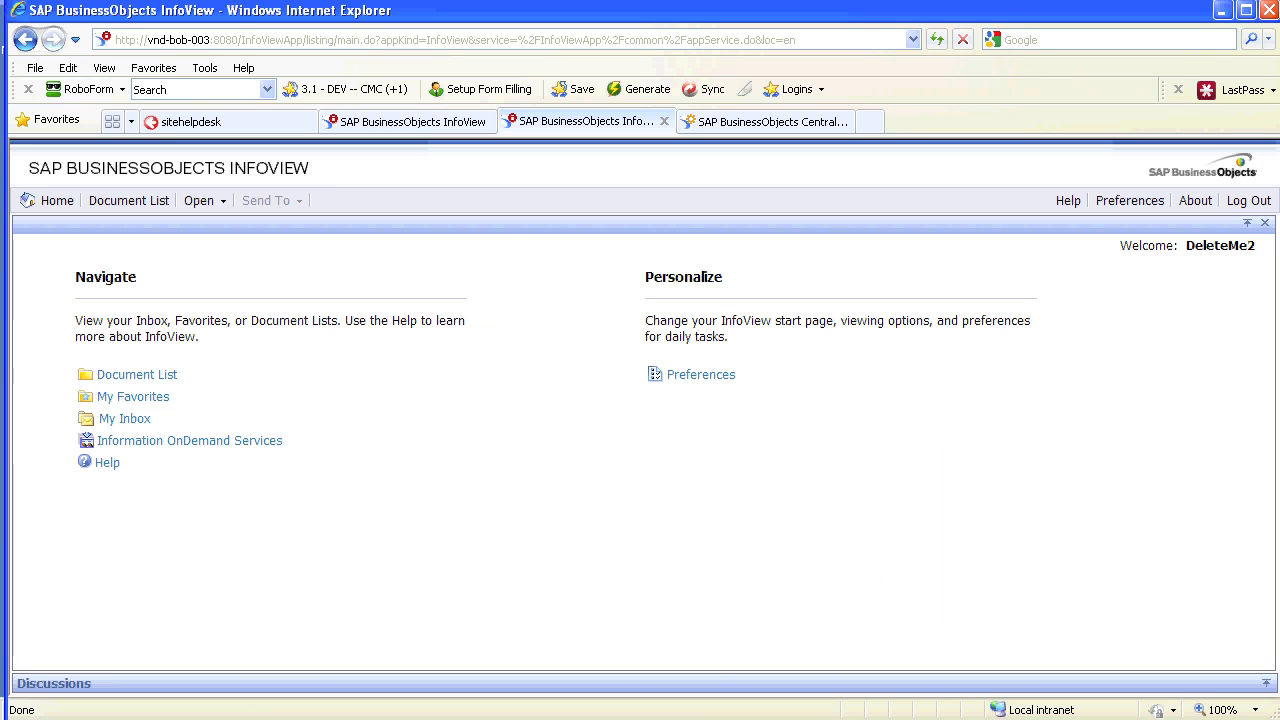
left_click(137, 375)
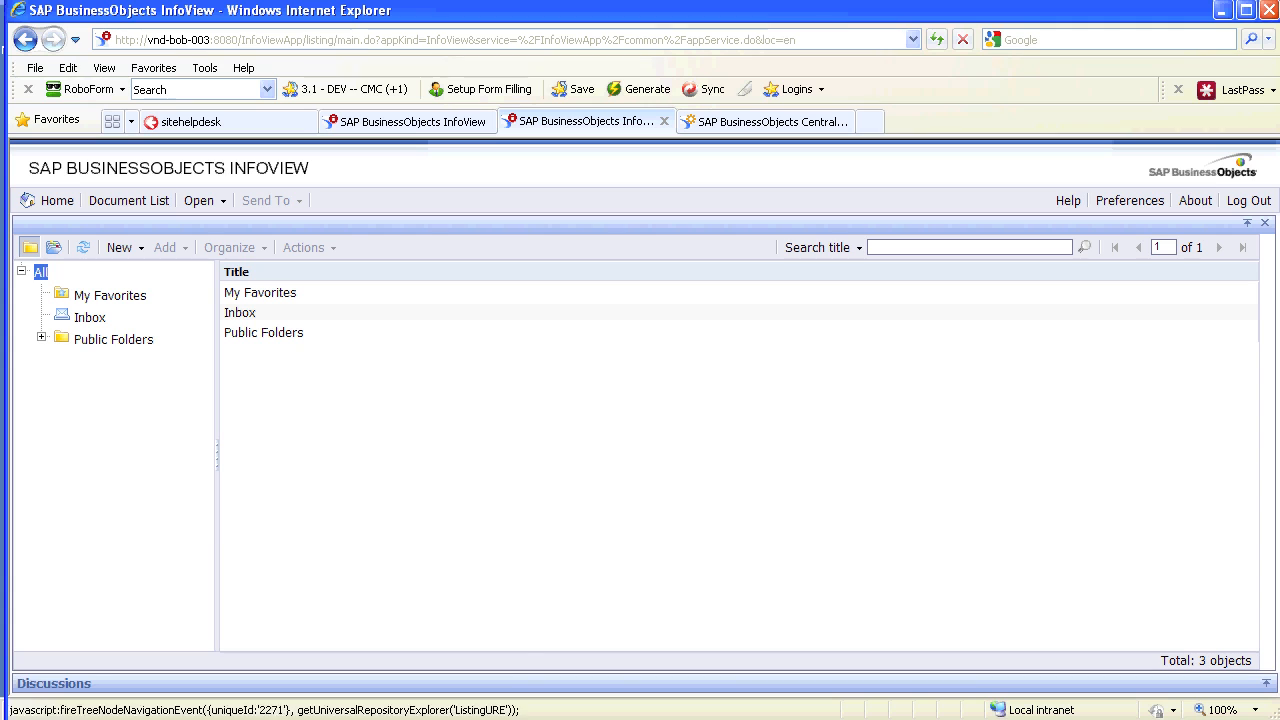
left_click(113, 340)
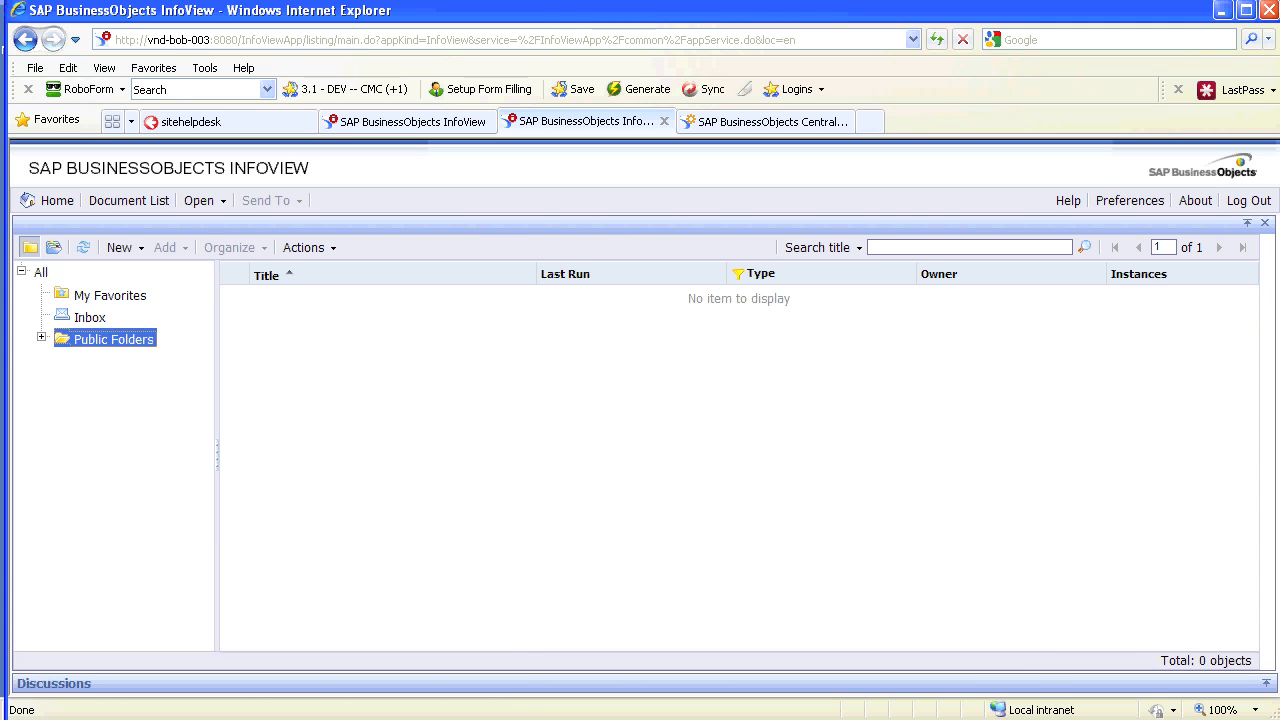
left_click(1249, 200)
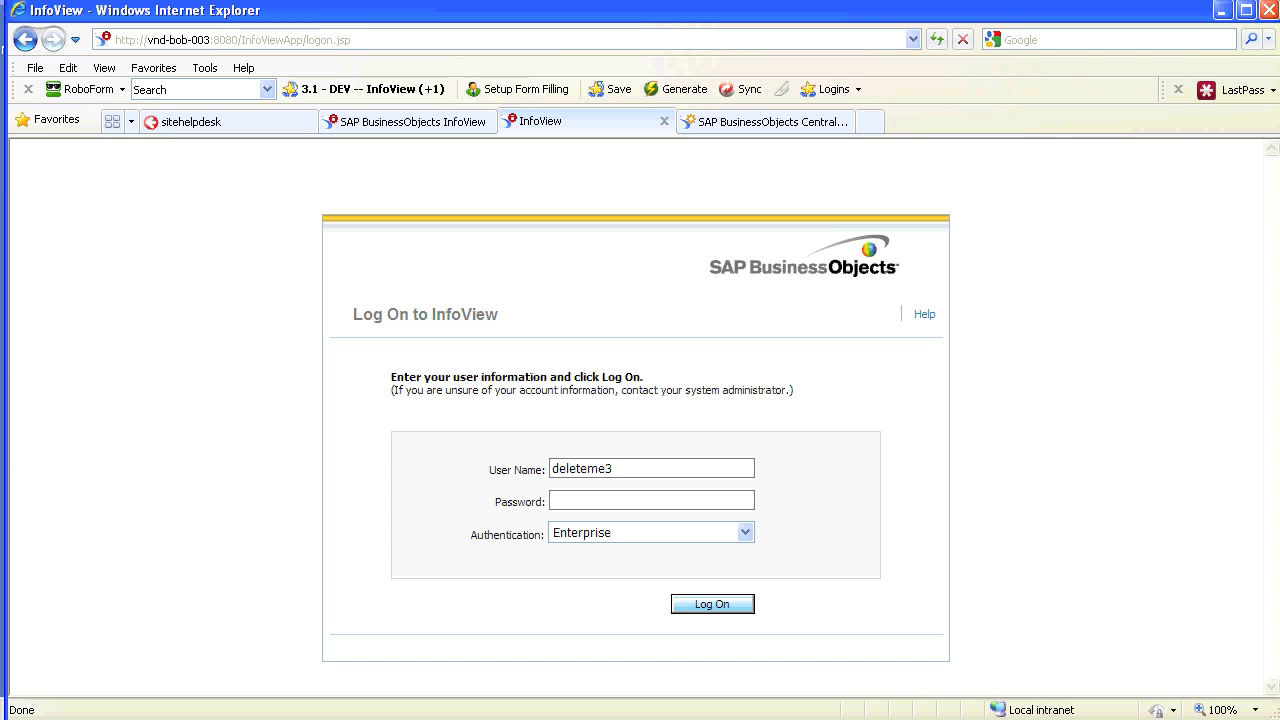
Log on as the third test user, log out, and return to the Central Management Console
type("****")
key("Return")
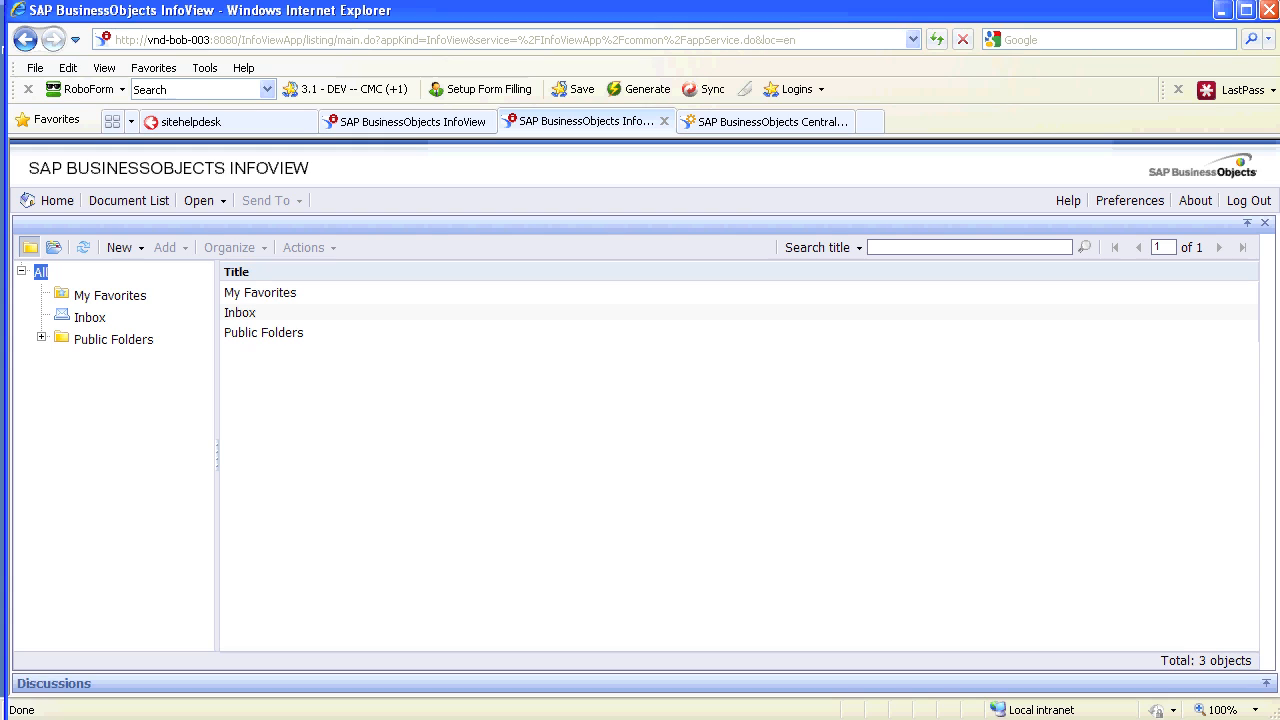
left_click(1248, 201)
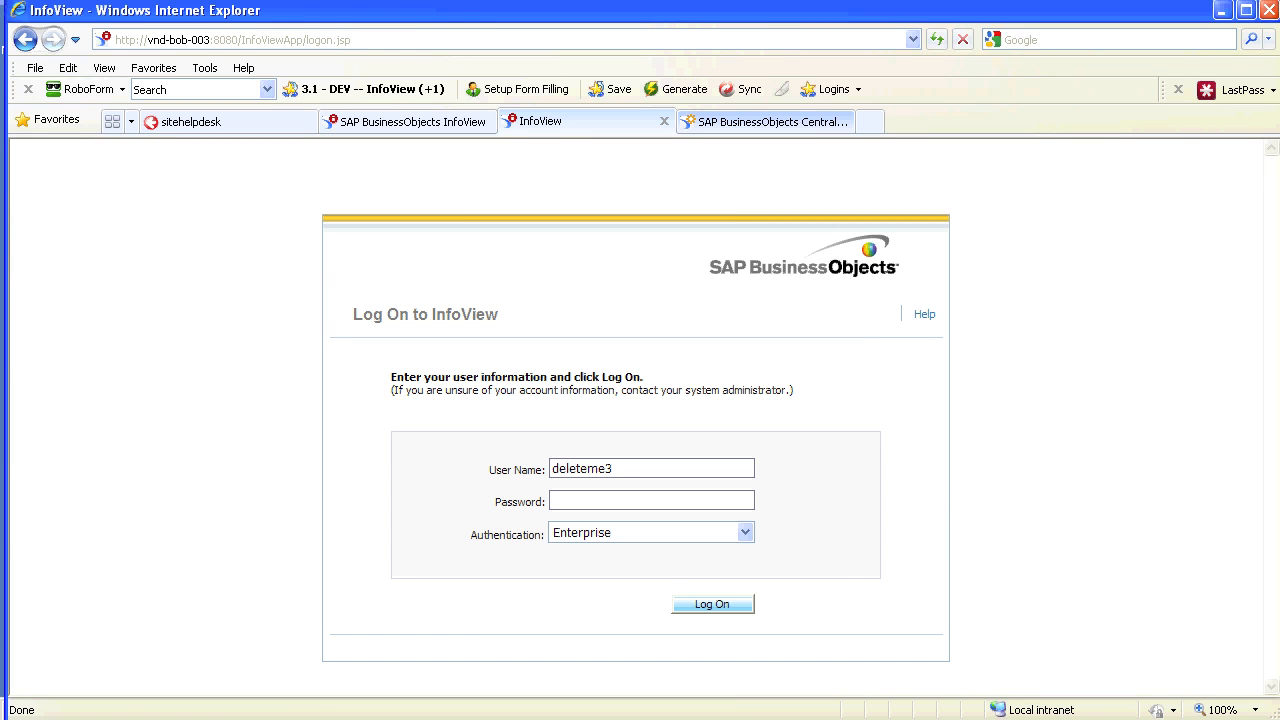
left_click(770, 121)
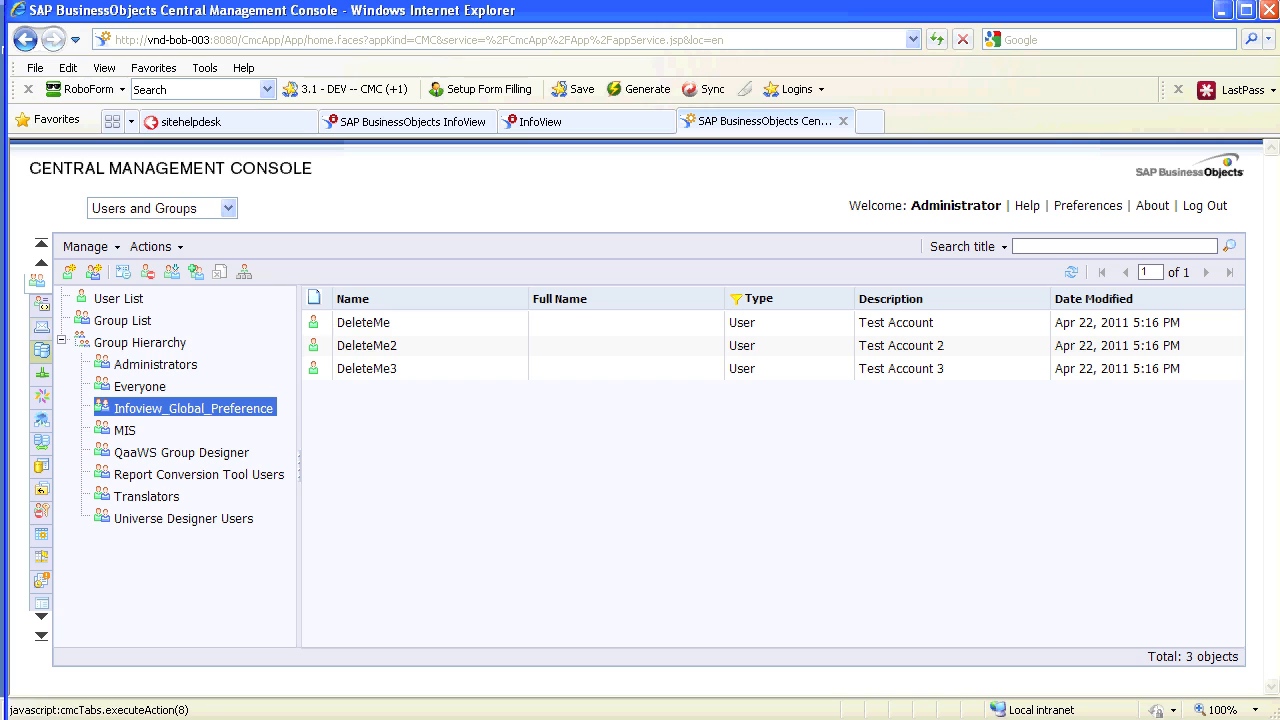
Refresh the Infoview_Global_Preference group and check its three test-user members
left_click(193, 408)
left_click(363, 323)
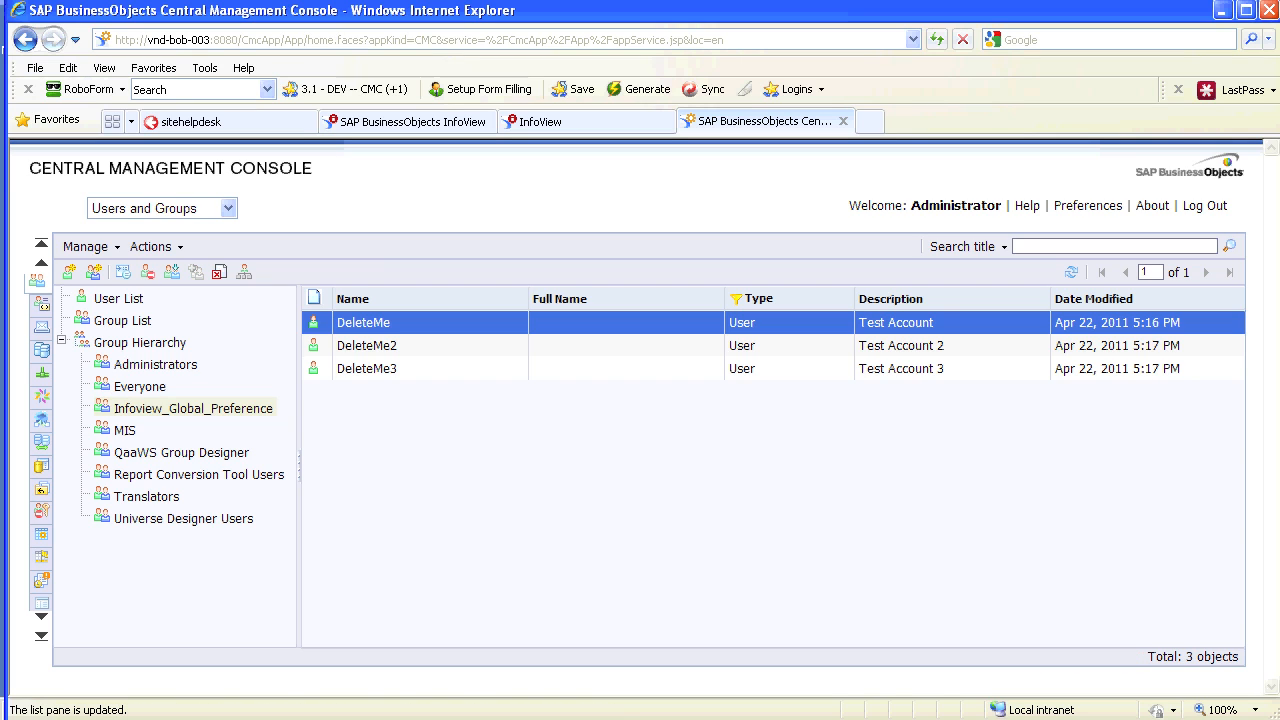
left_click(366, 346)
left_click(366, 369)
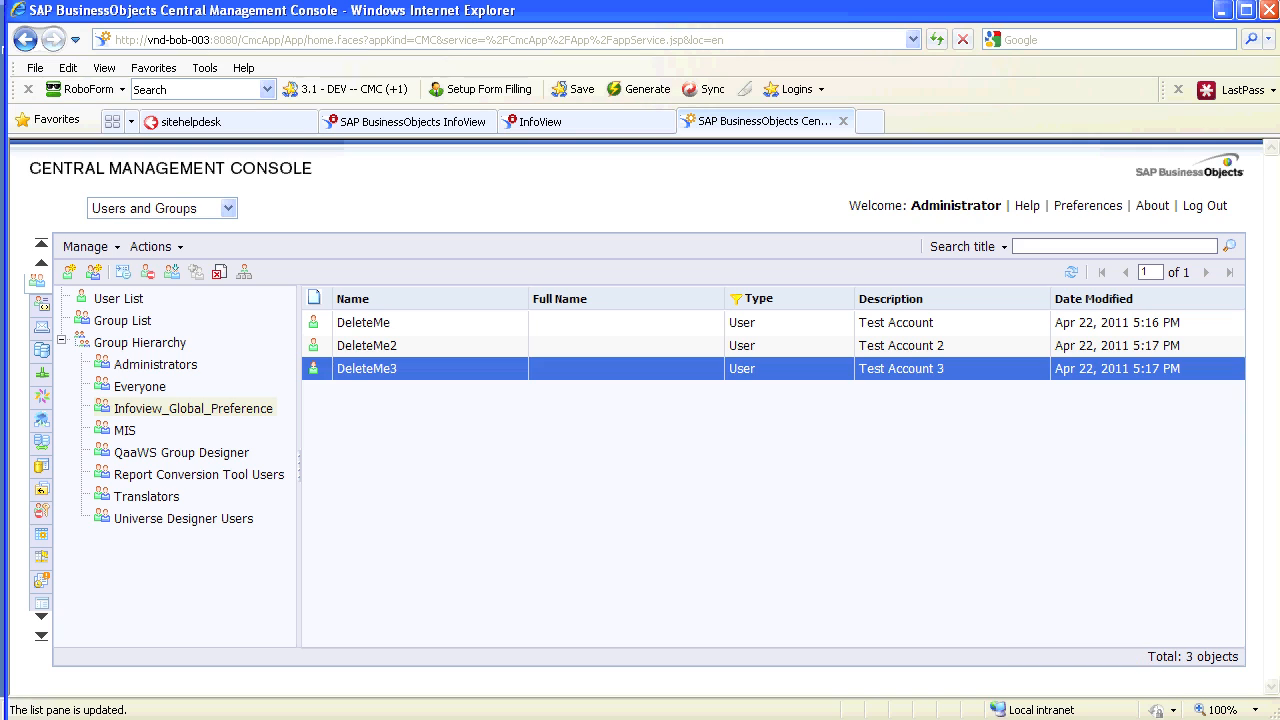
Review the Infoview_Global_Preference group's description in Properties, save and close, then start a new user
right_click(178, 404)
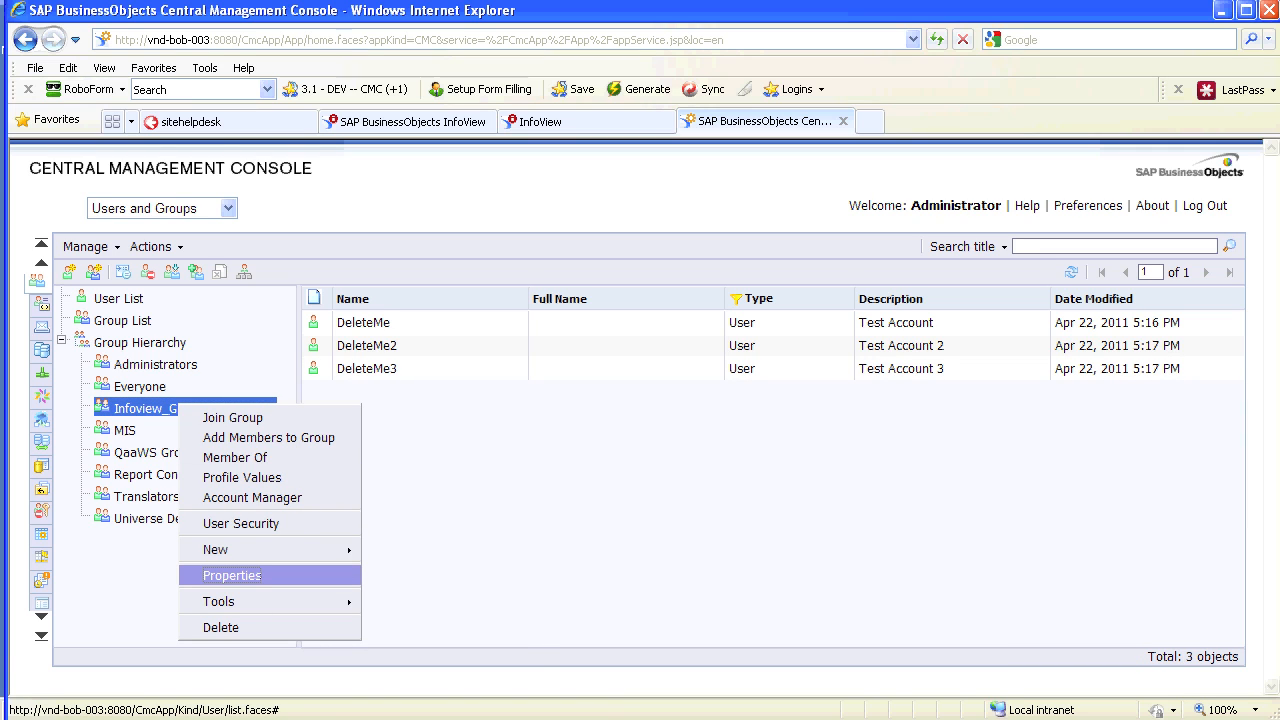
left_click(232, 576)
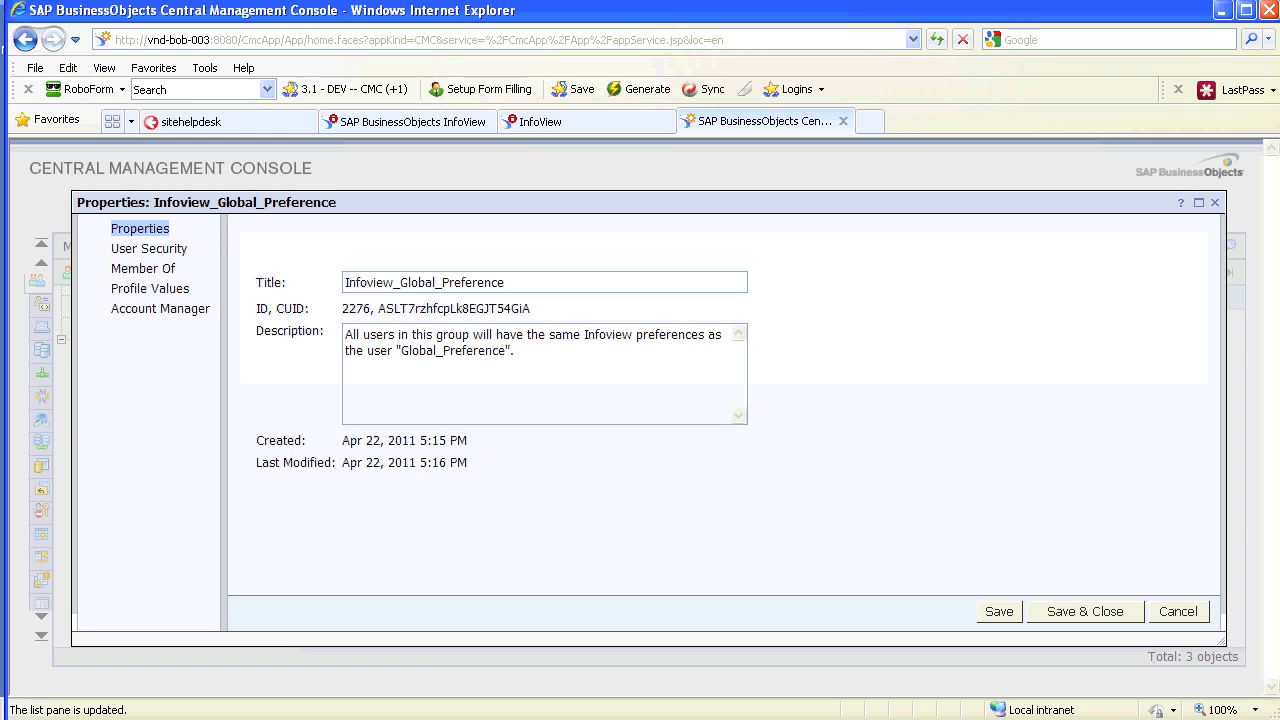
left_click_drag(518, 351, 345, 335)
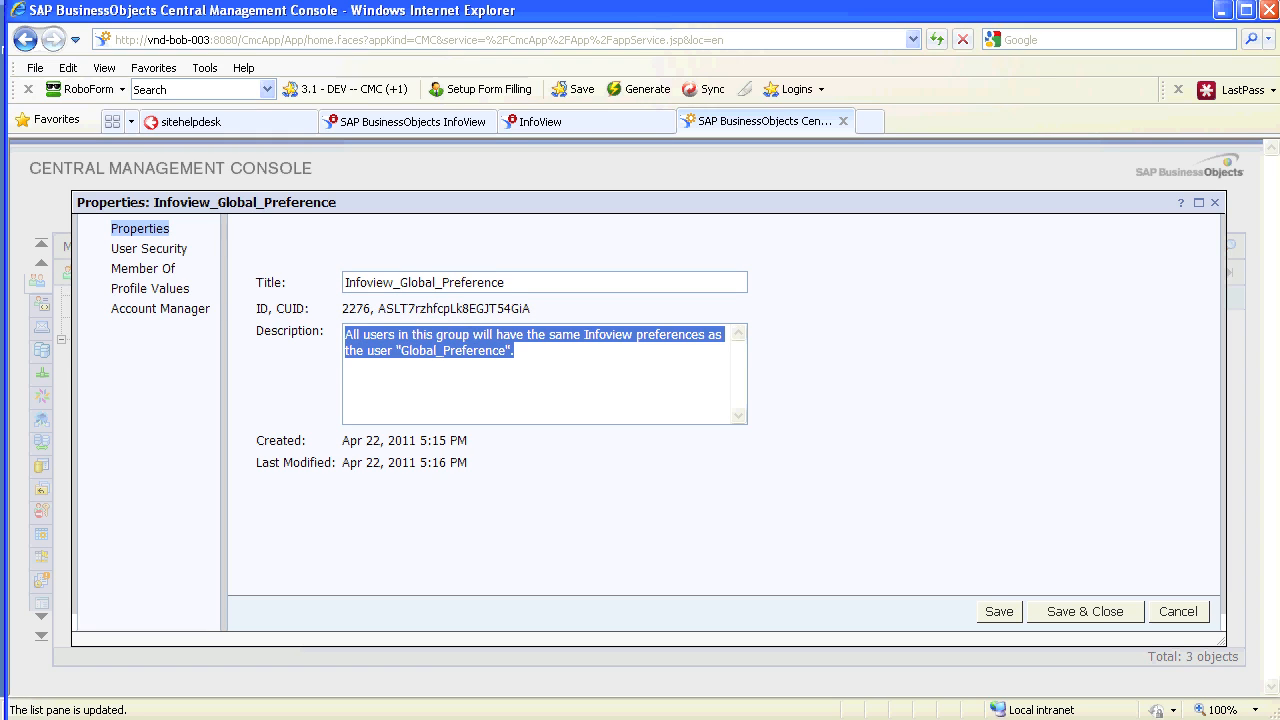
left_click(516, 351)
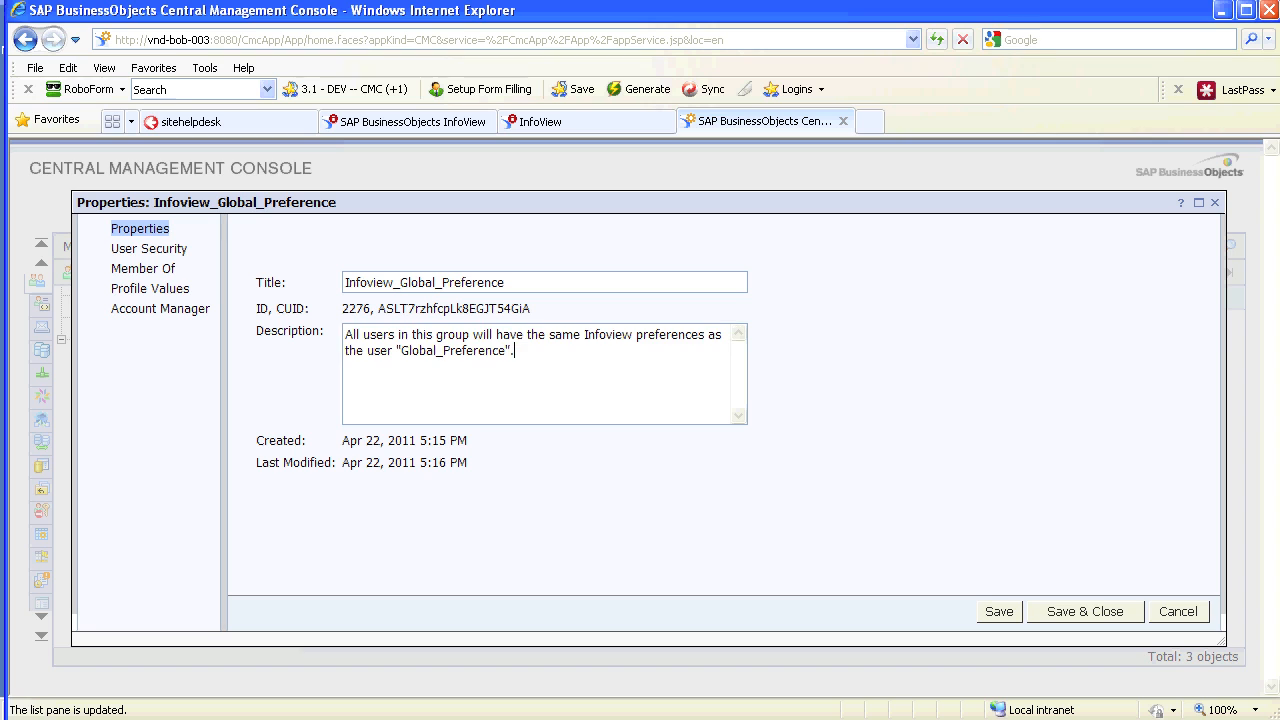
left_click_drag(506, 351, 401, 351)
key("ctrl+c")
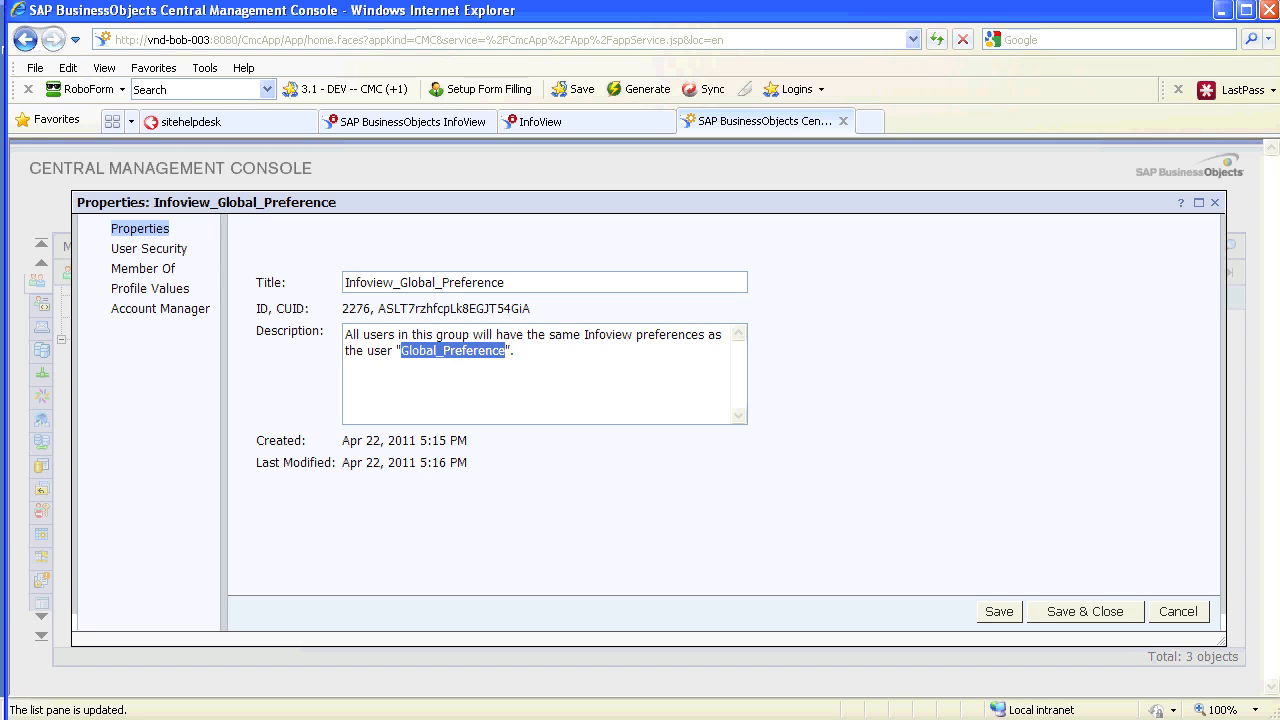
left_click(516, 351)
left_click(1085, 612)
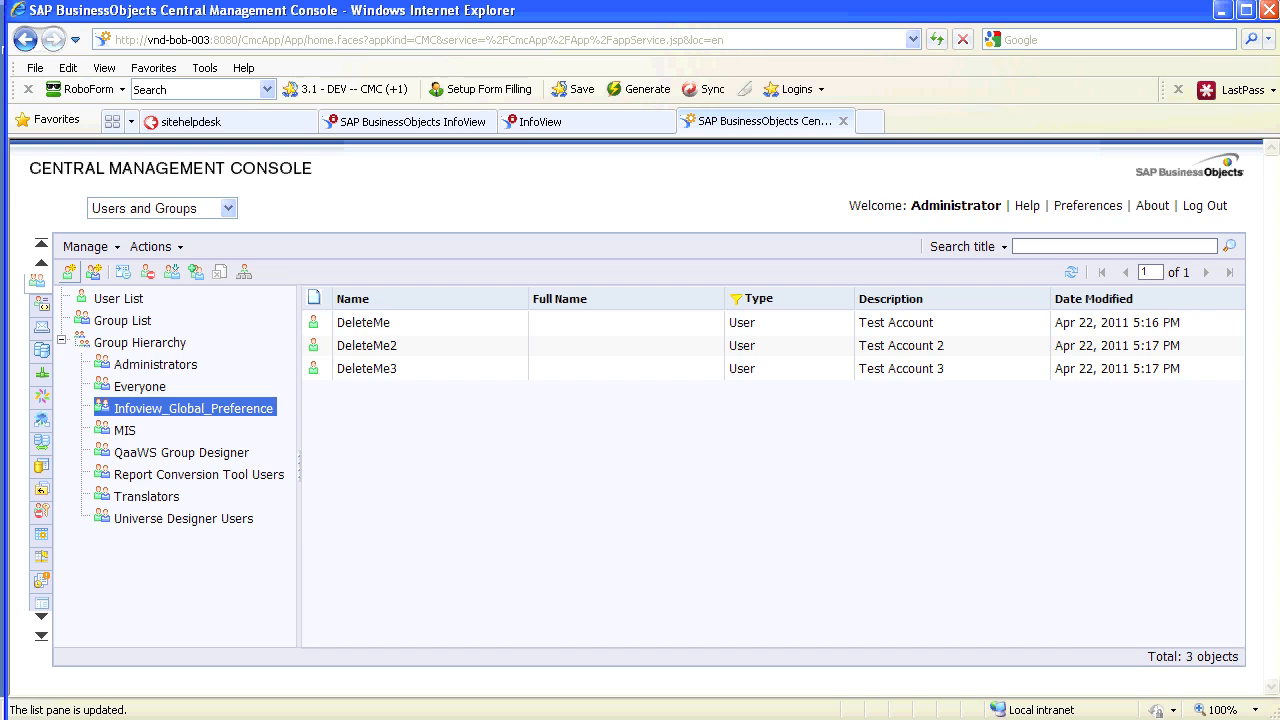
left_click(69, 272)
Enter account name Global_Preference with a description saying its InfoView preferences apply to the whole group
type("Glo")
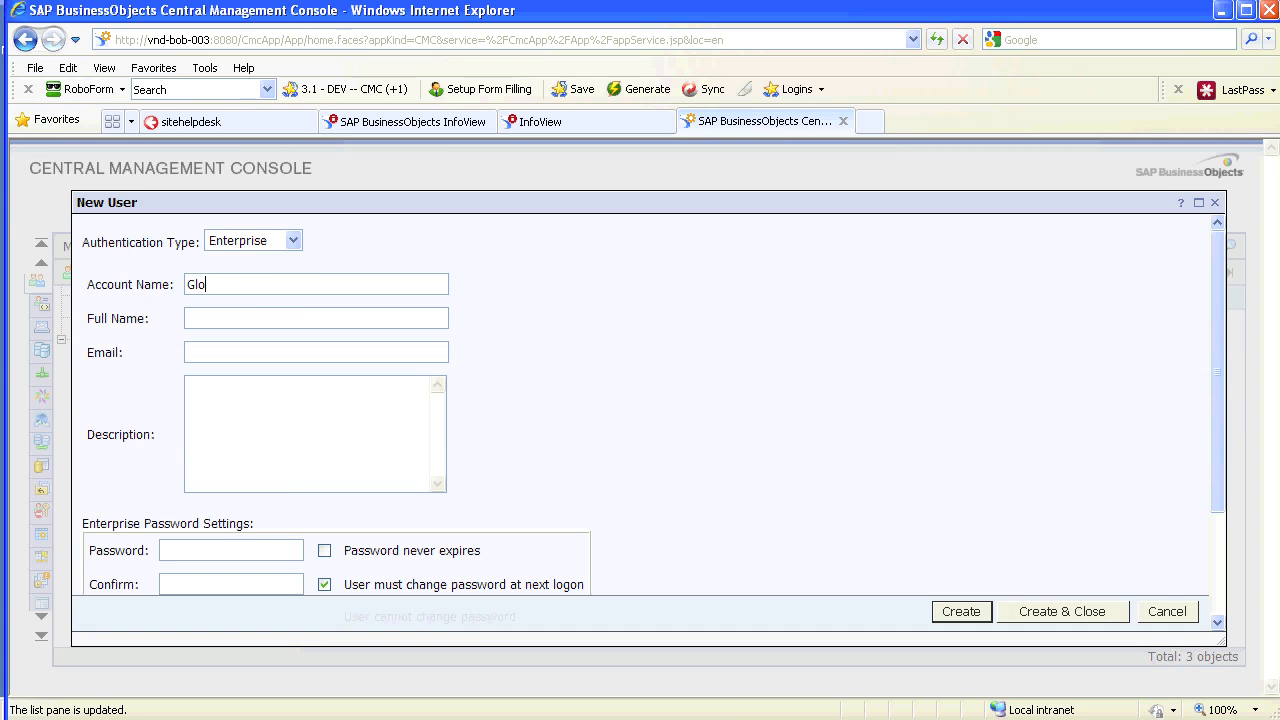
type("bal_PreferenceThis user's Infoview preferences will be applied across everyone in Infove")
key("BackSpace")
type("iew_")
key("ctrl+v")
type("\"")
type("\"")
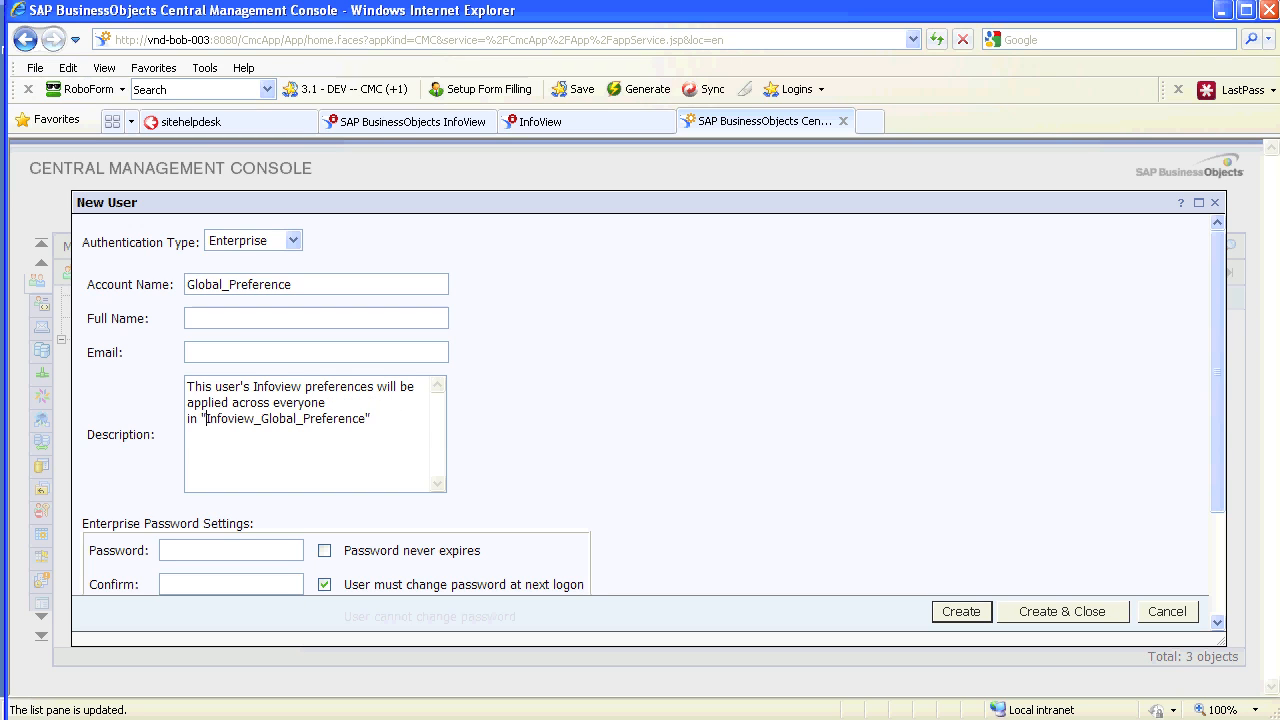
type(" group.")
Set and confirm a never-expiring password with no forced change, and create the user
key("Tab")
type("••••")
scroll(324, 404, "down", 3)
left_click(324, 405)
left_click(324, 439)
left_click(231, 438)
type("••••")
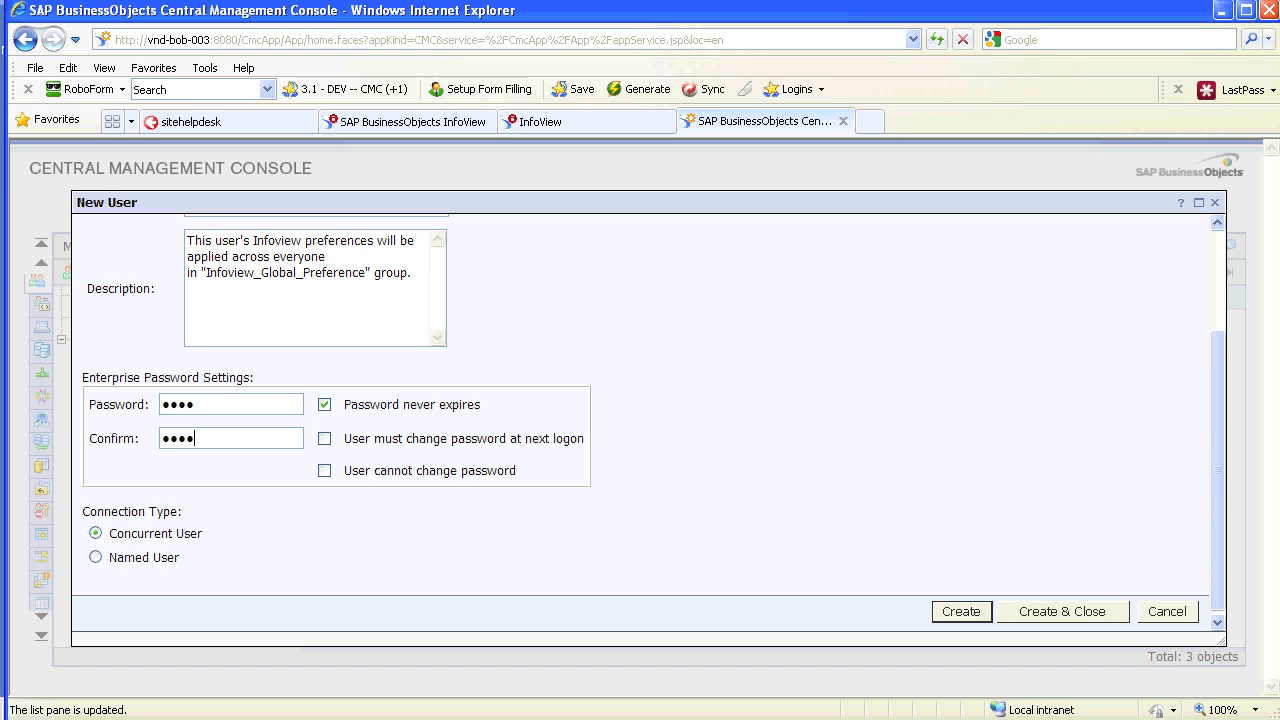
left_click(1062, 611)
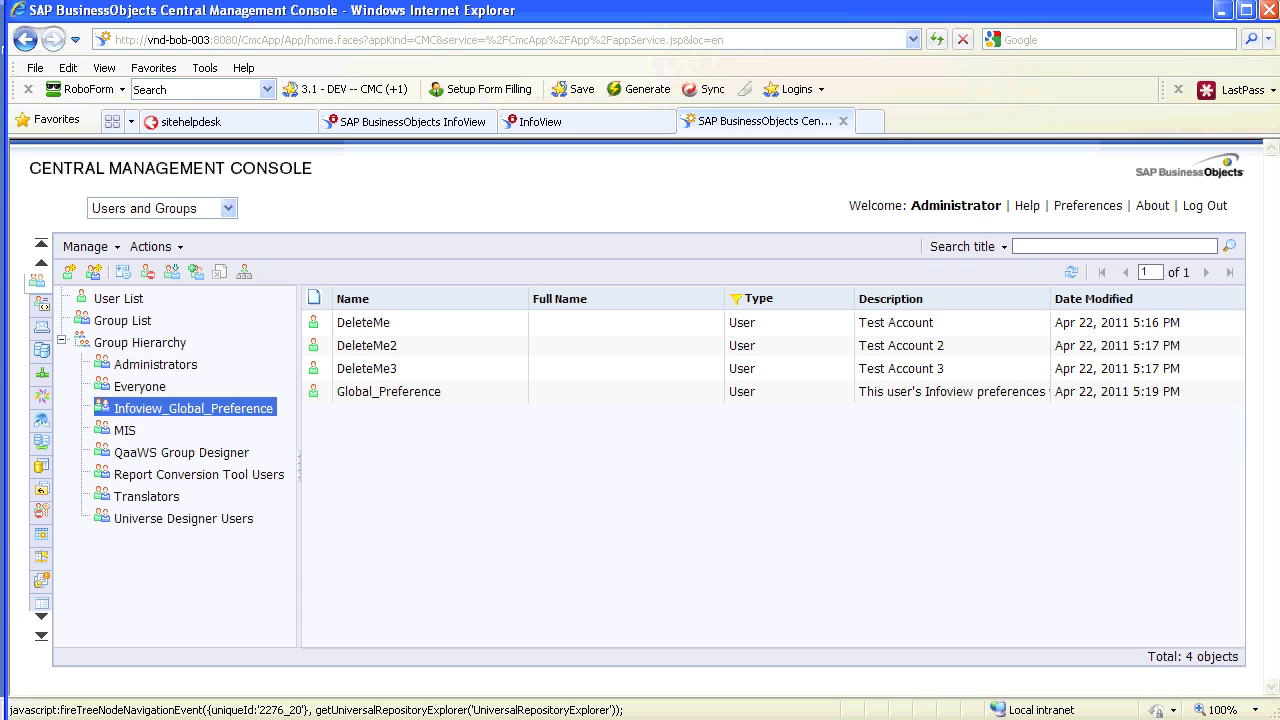
Remove Global_Preference from the Infoview_Global_Preference group via its Member Of list
left_click(389, 392)
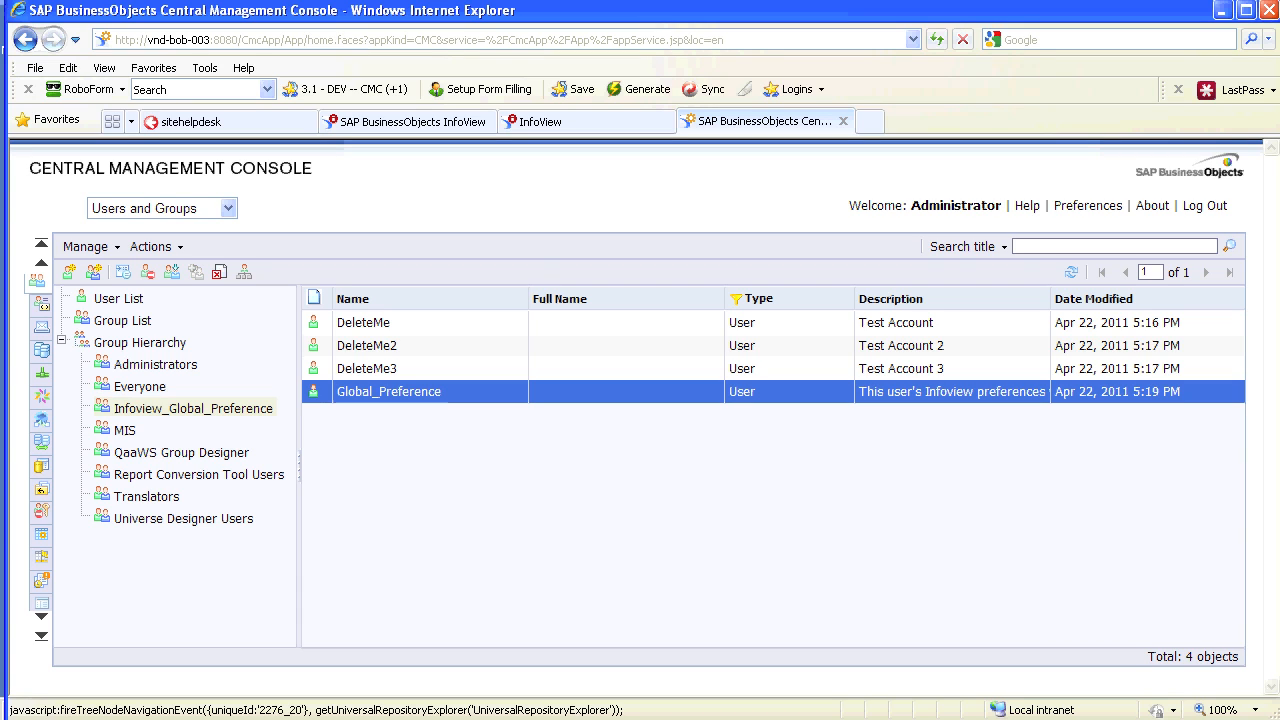
left_click(193, 408)
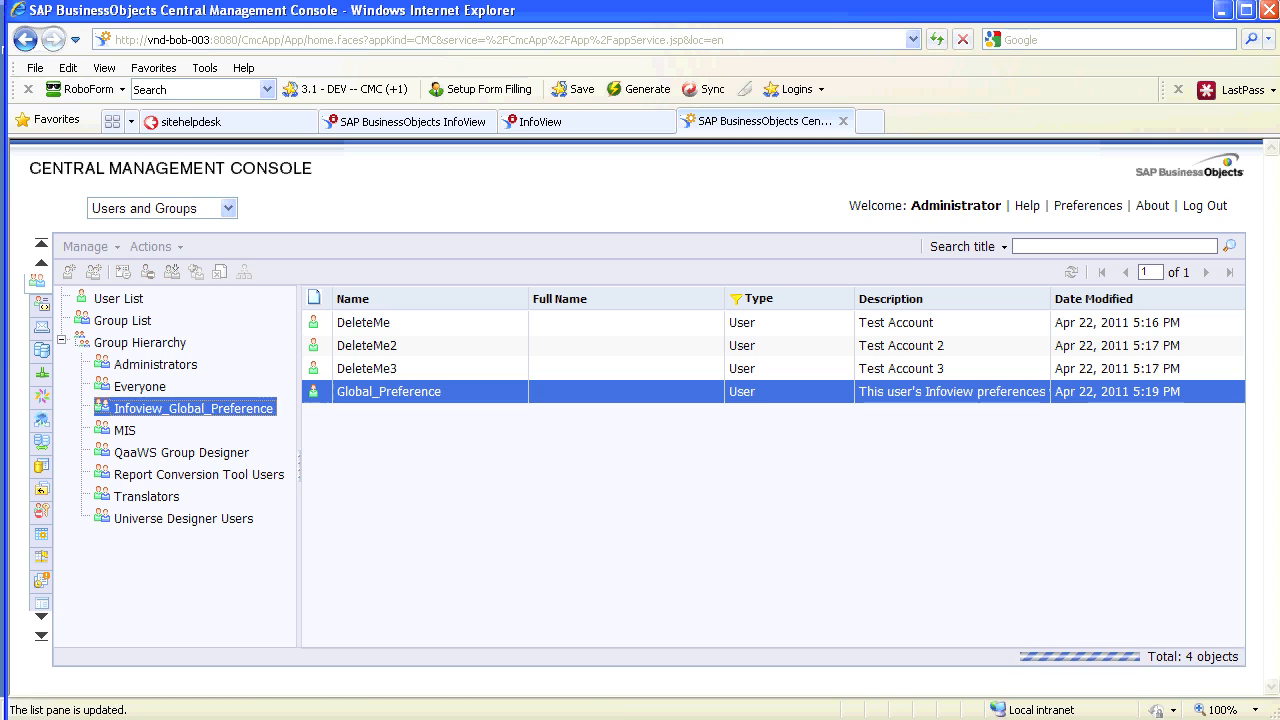
right_click(363, 392)
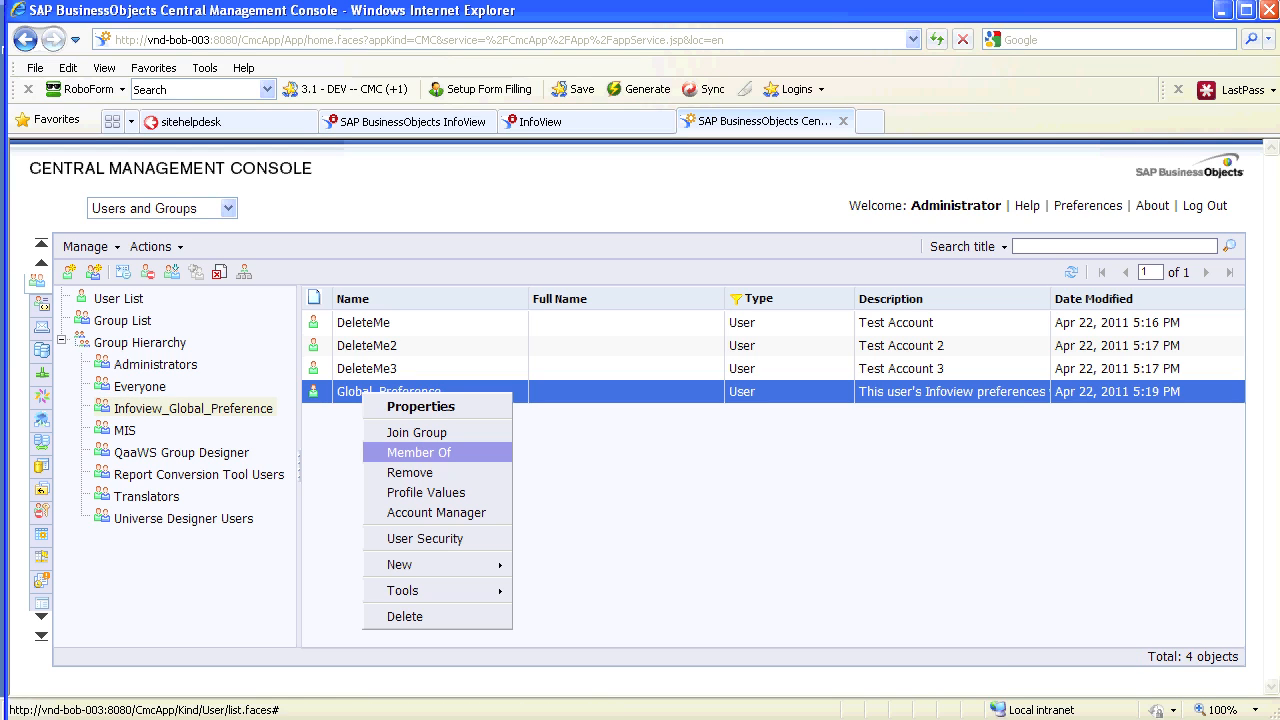
left_click(419, 452)
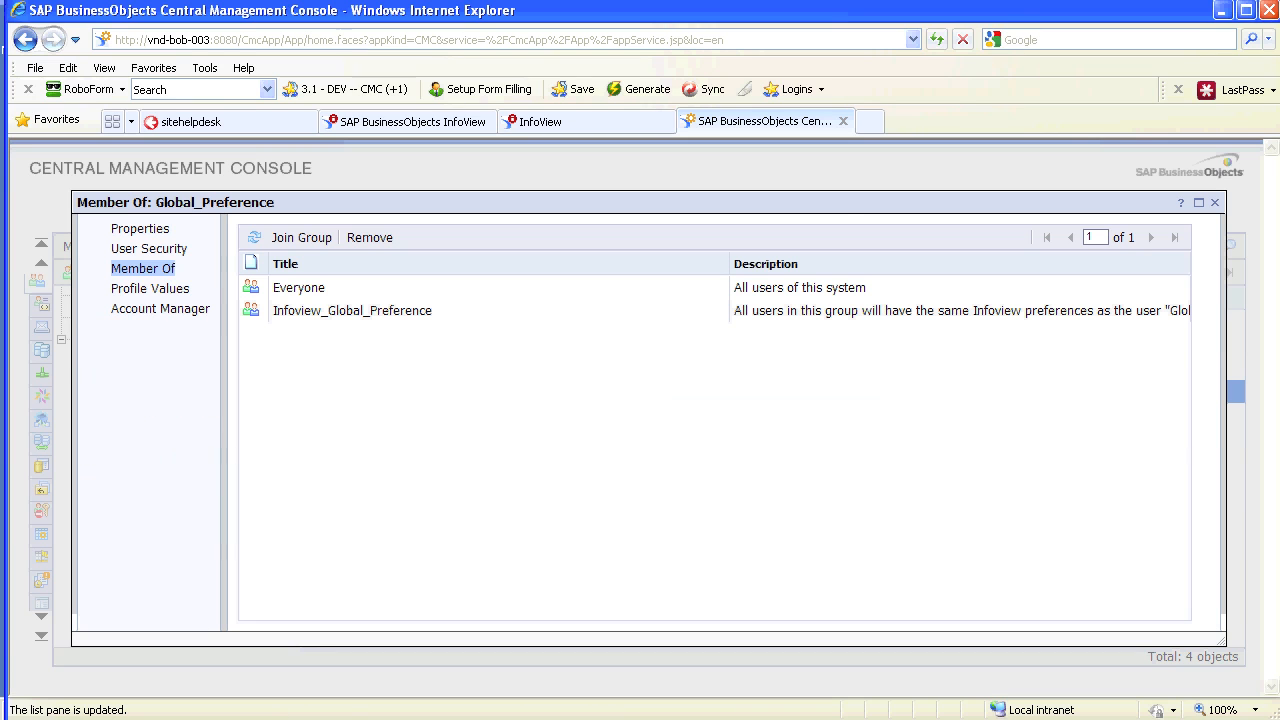
left_click(352, 311)
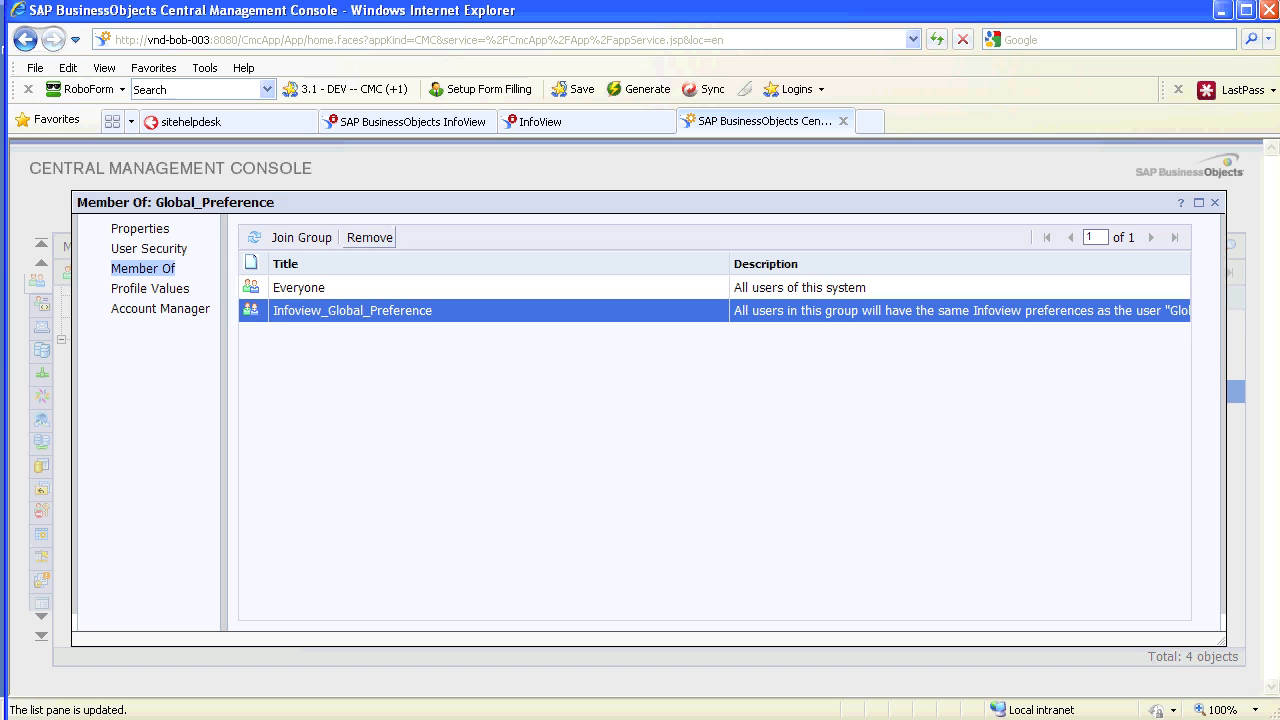
left_click(369, 237)
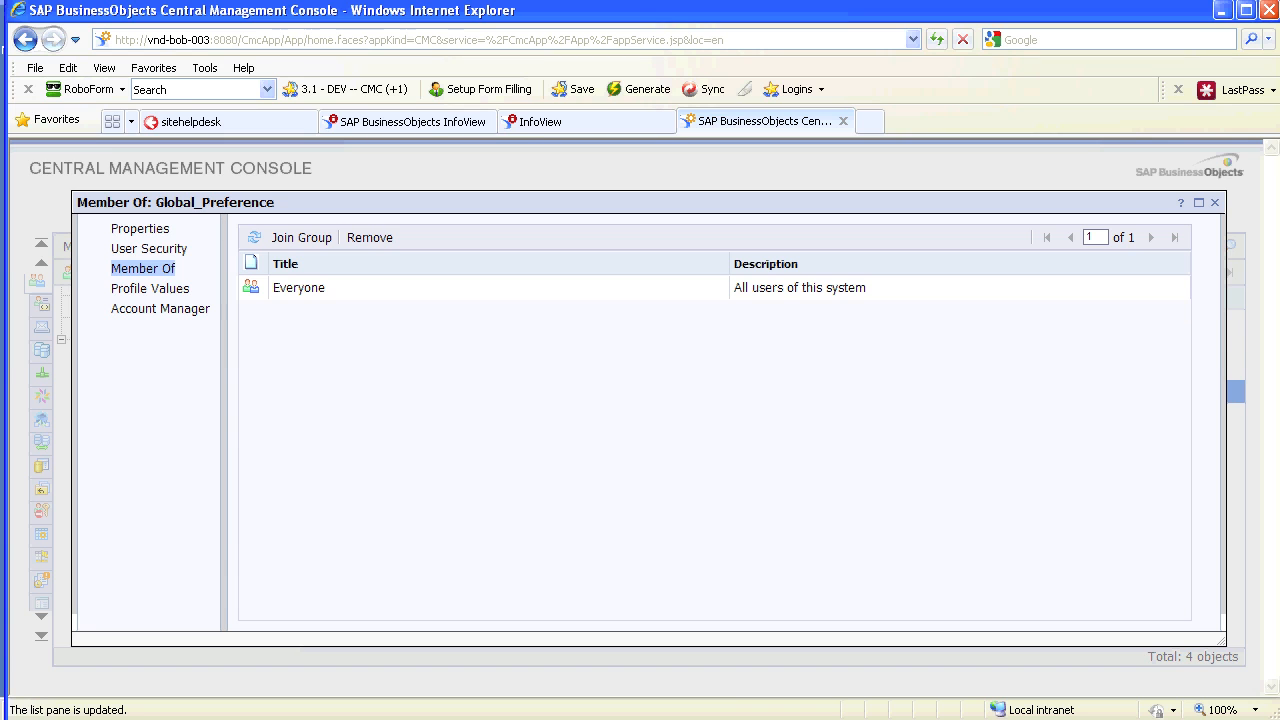
left_click(1215, 203)
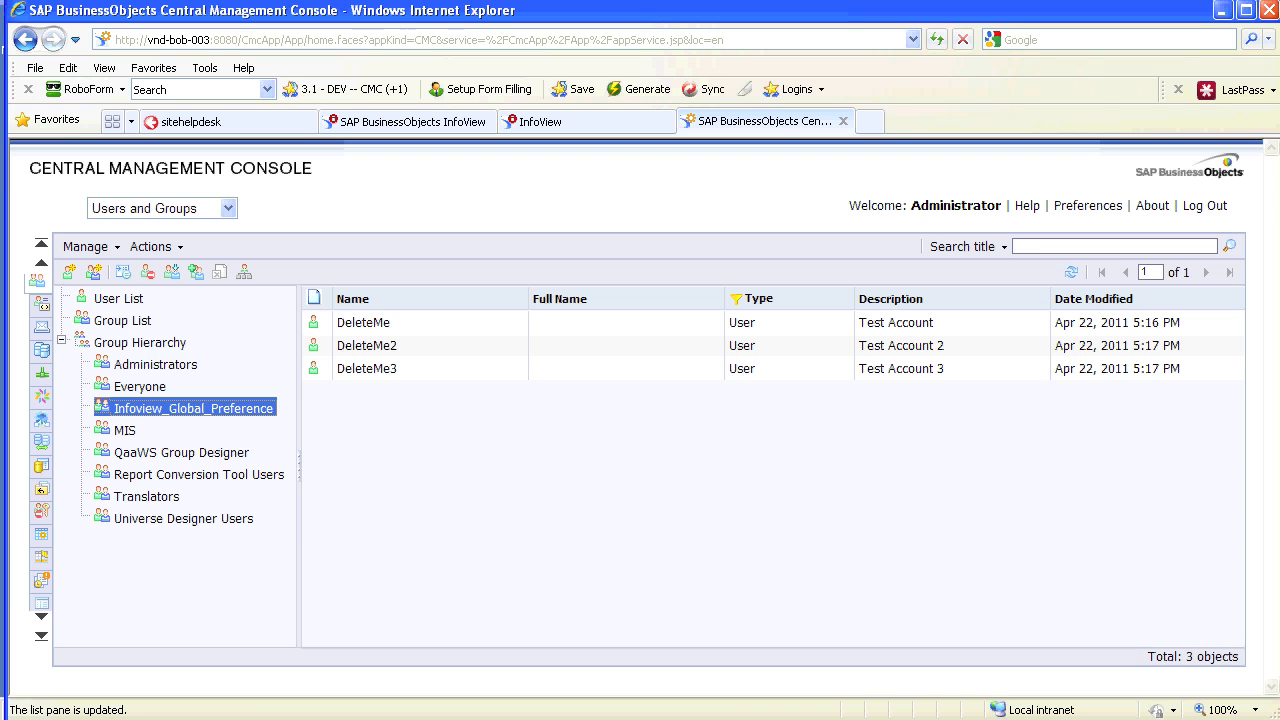
Search the user list for 'glob' to find Global_Preference, then return to InfoView
type("glob")
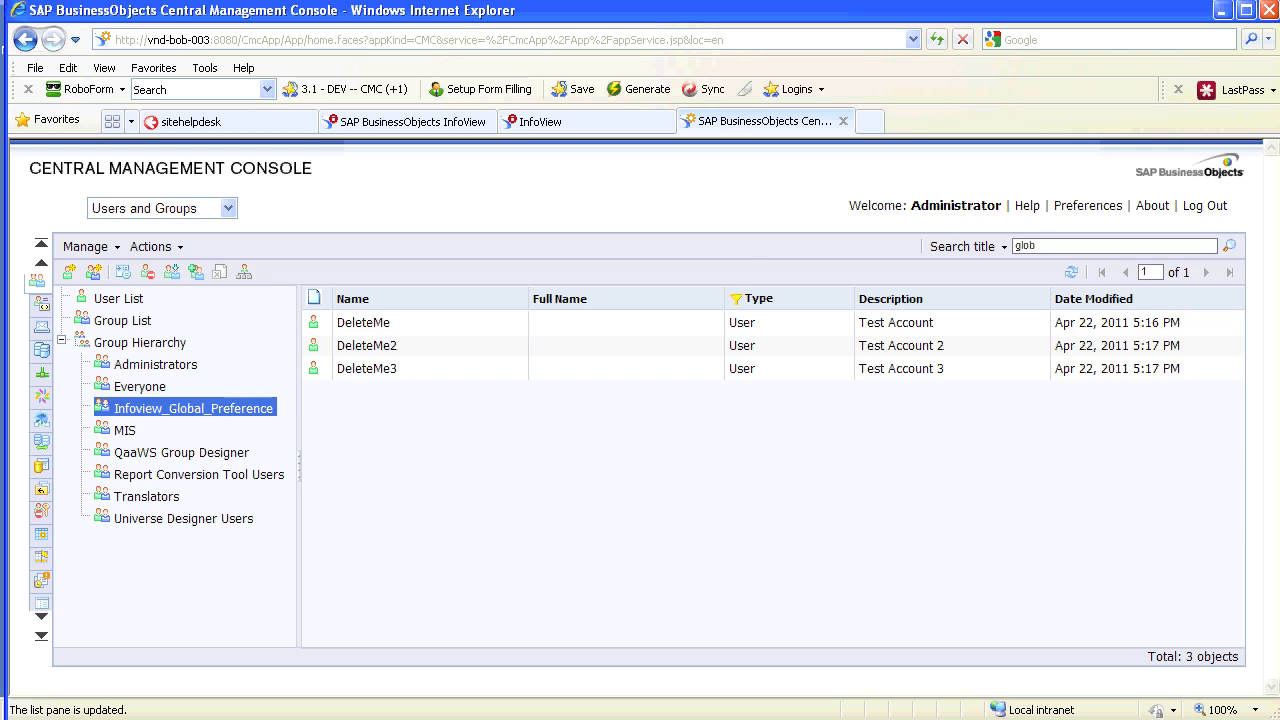
key("Return")
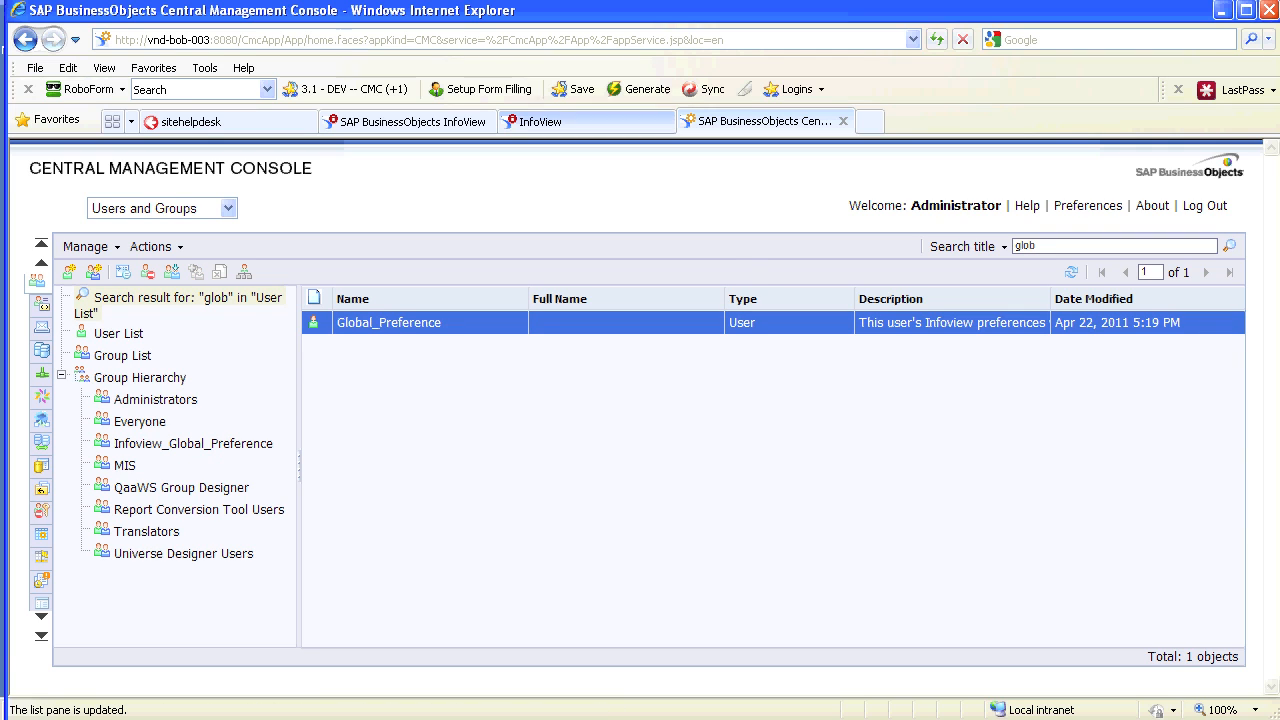
left_click(540, 121)
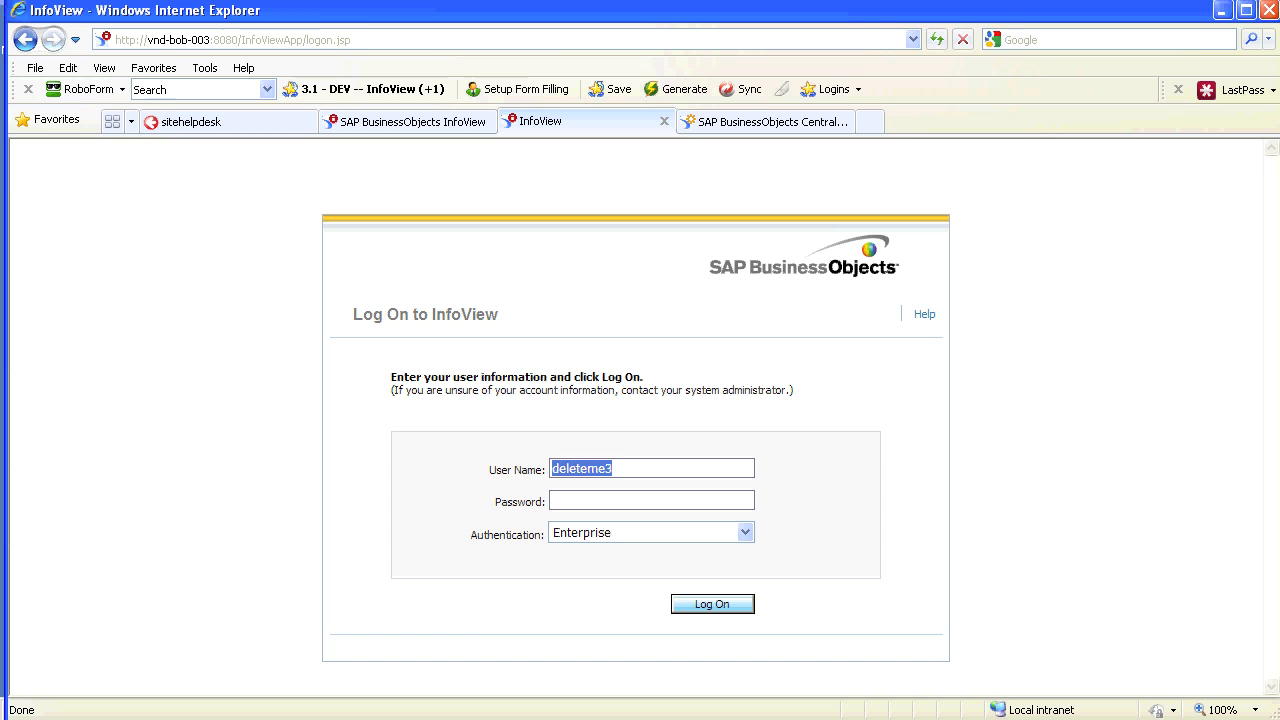
Log on as global_preference, visit Document List and Home, then open Preferences
type("global_preference")
key("Tab")
type("••••")
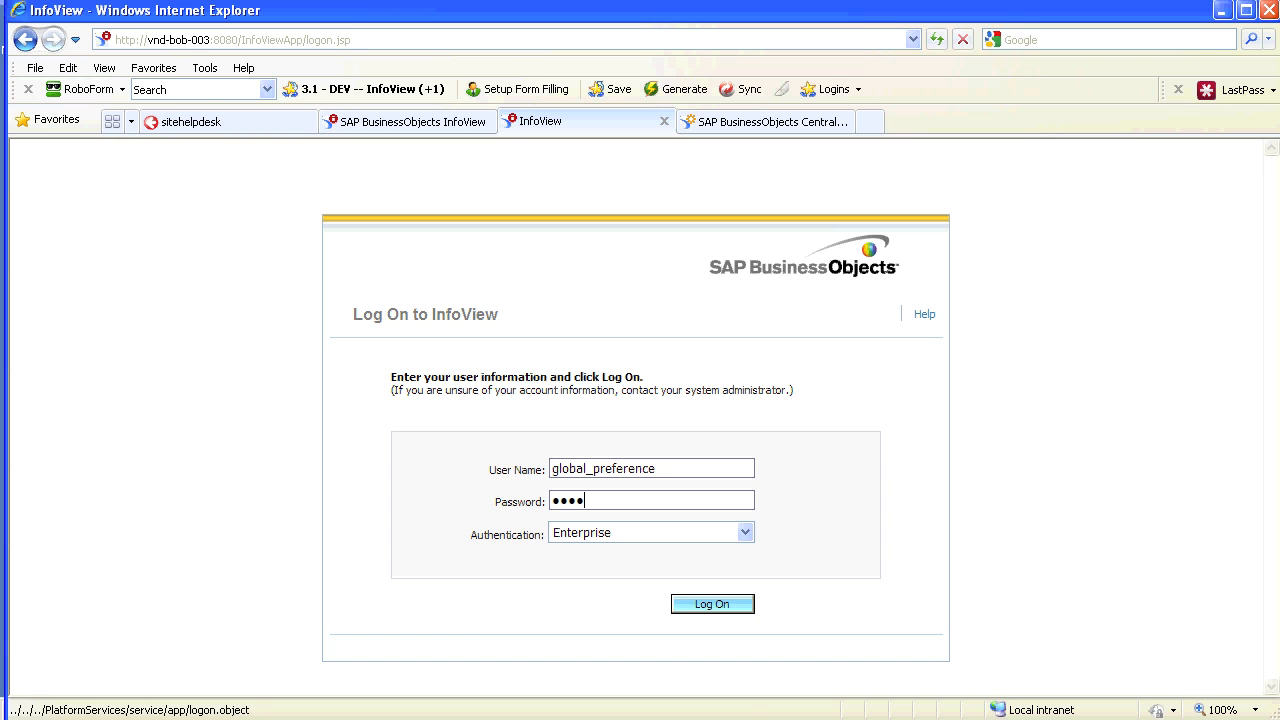
left_click(712, 604)
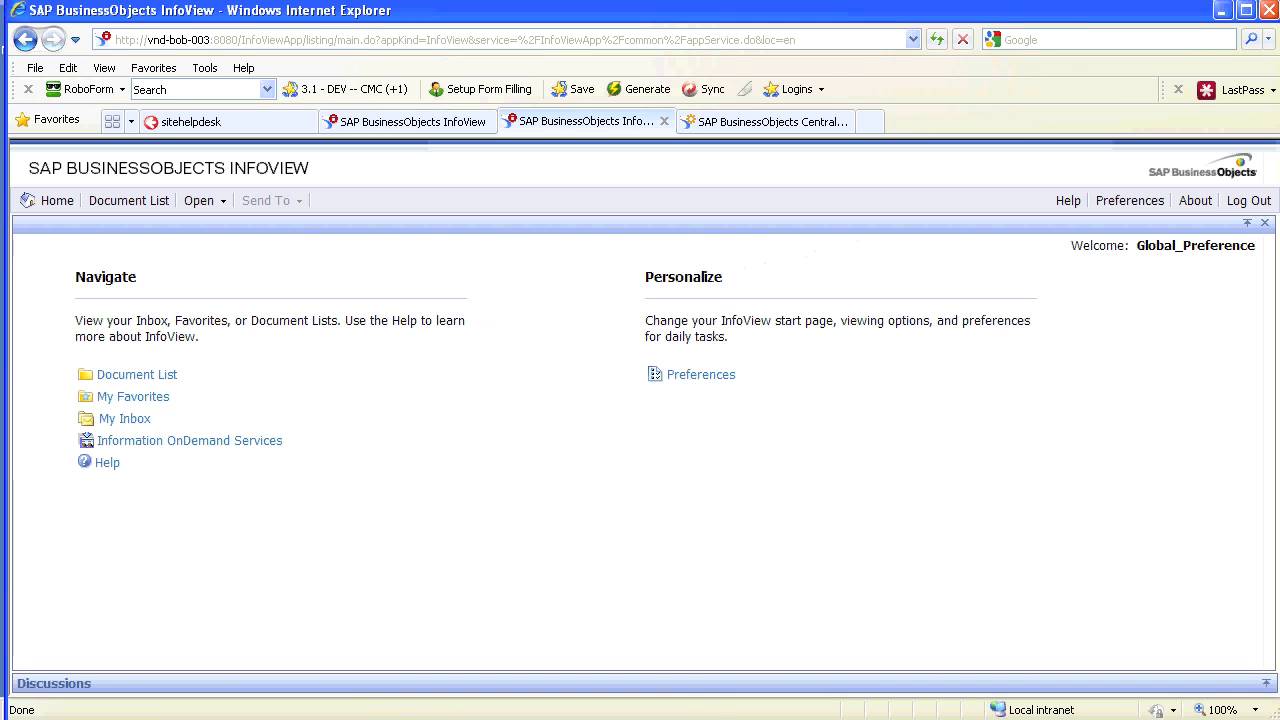
left_click(137, 374)
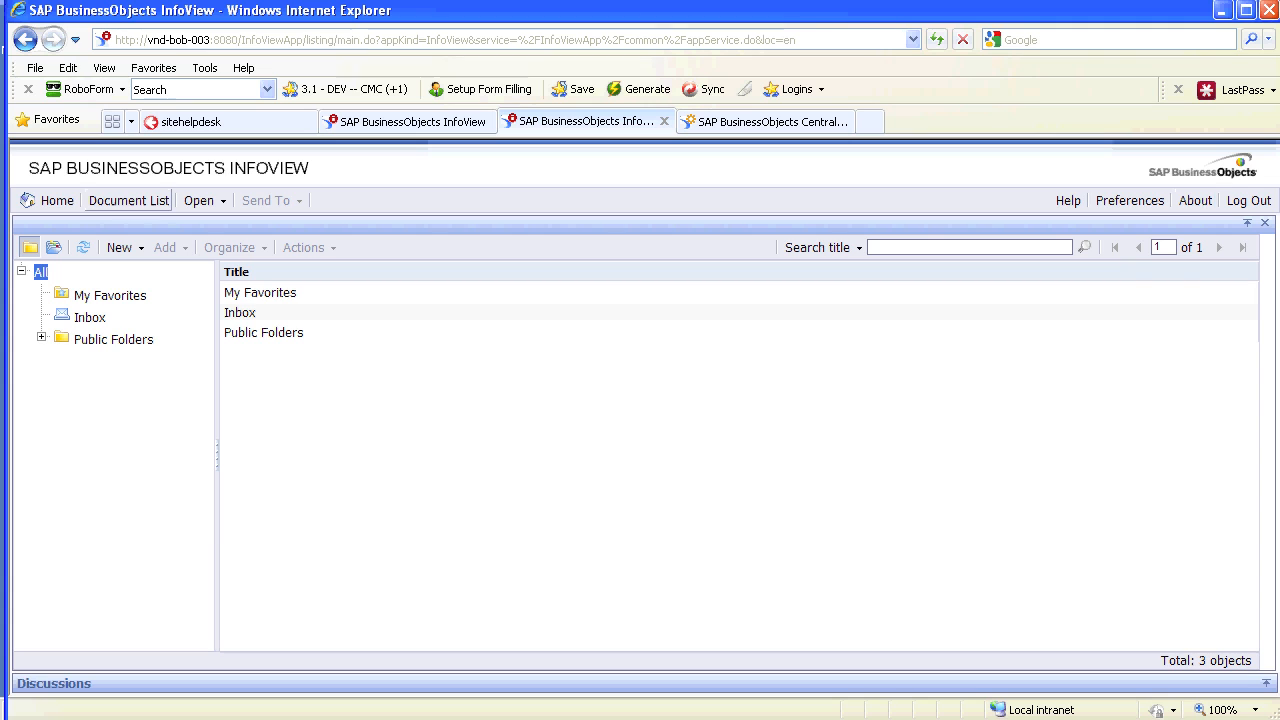
left_click(50, 200)
left_click(1130, 200)
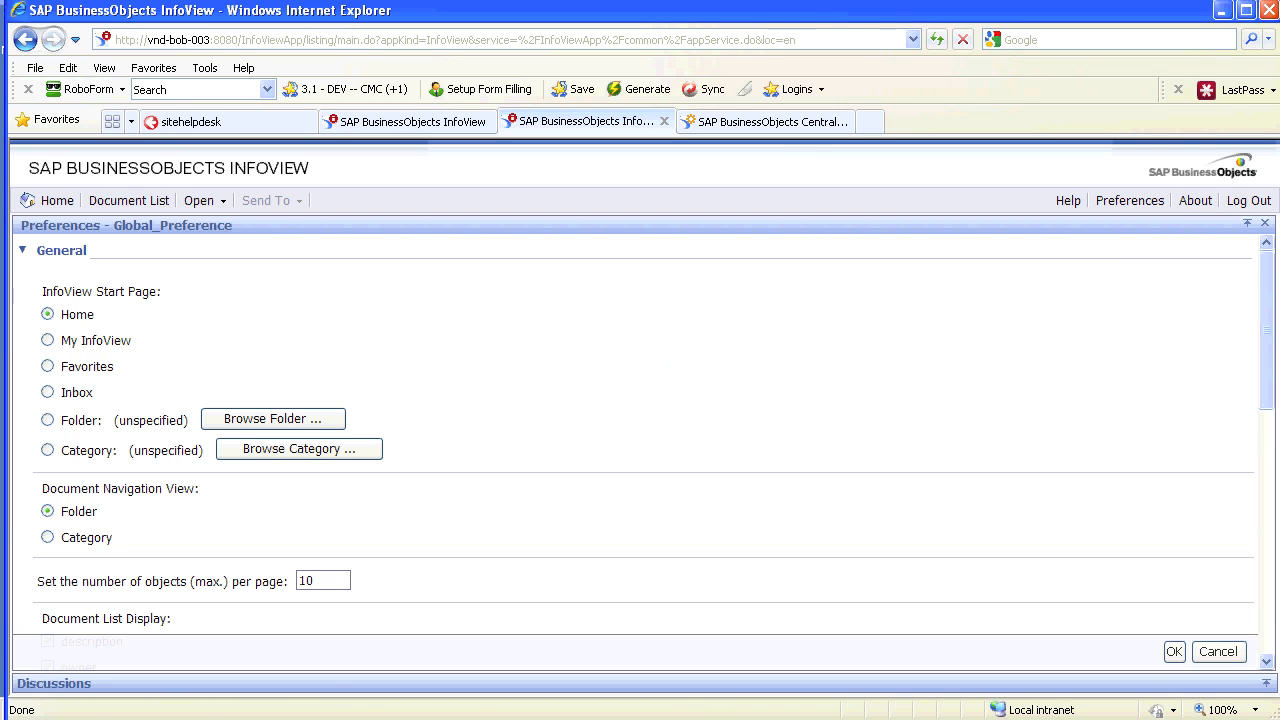
Review the start-page choices and set the maximum objects per page to 50
left_click_drag(52, 292, 162, 293)
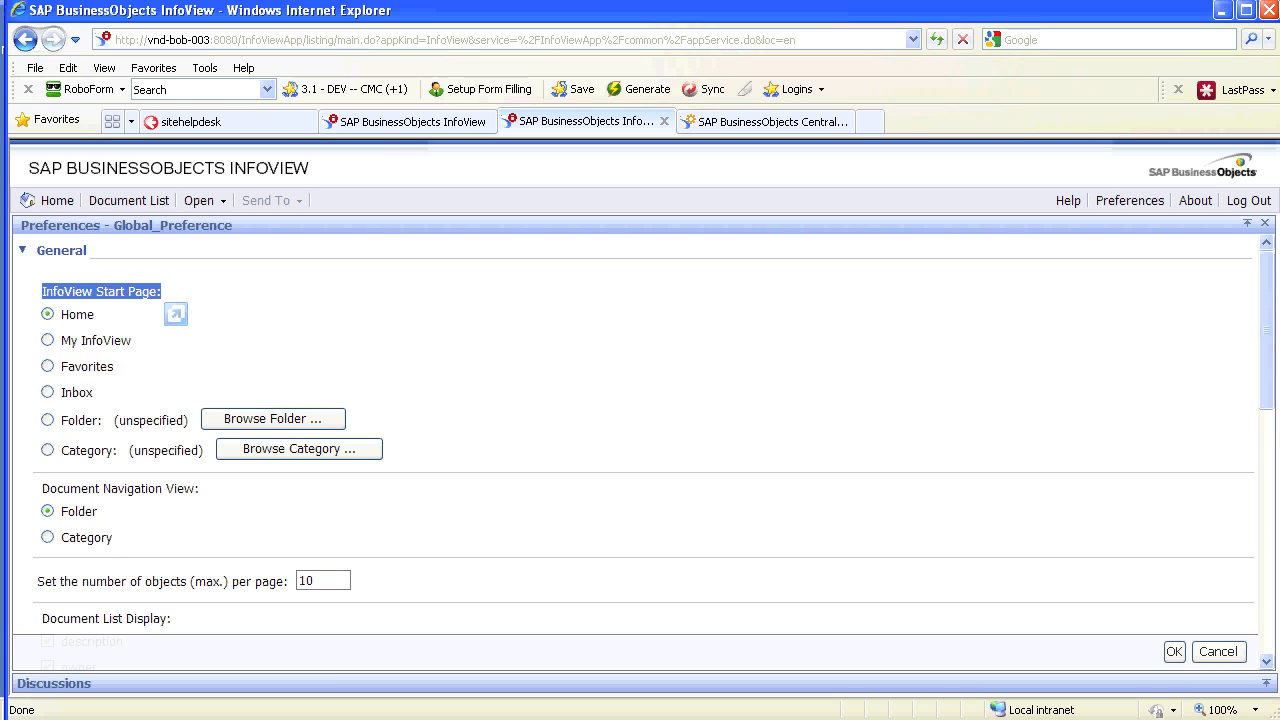
left_click(172, 293)
left_click(47, 340)
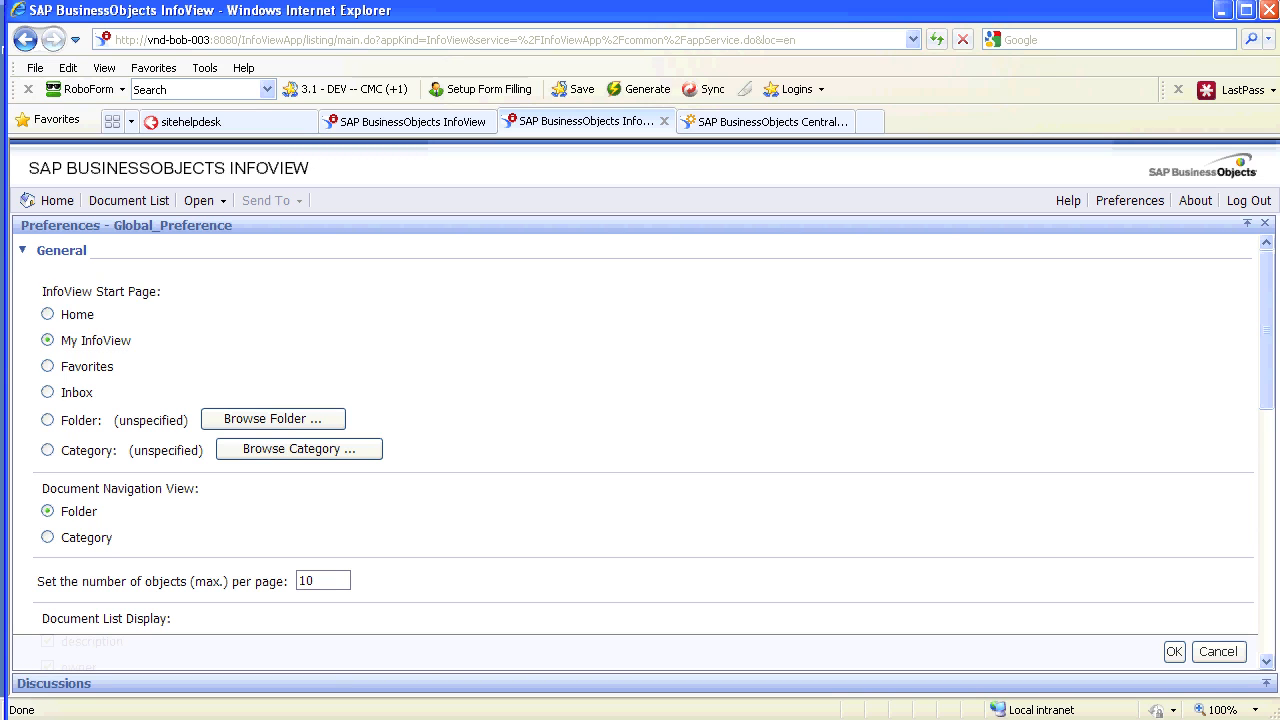
left_click(47, 366)
left_click(47, 420)
left_click(47, 450)
scroll(634, 435, "down", 3)
left_click_drag(83, 428, 284, 428)
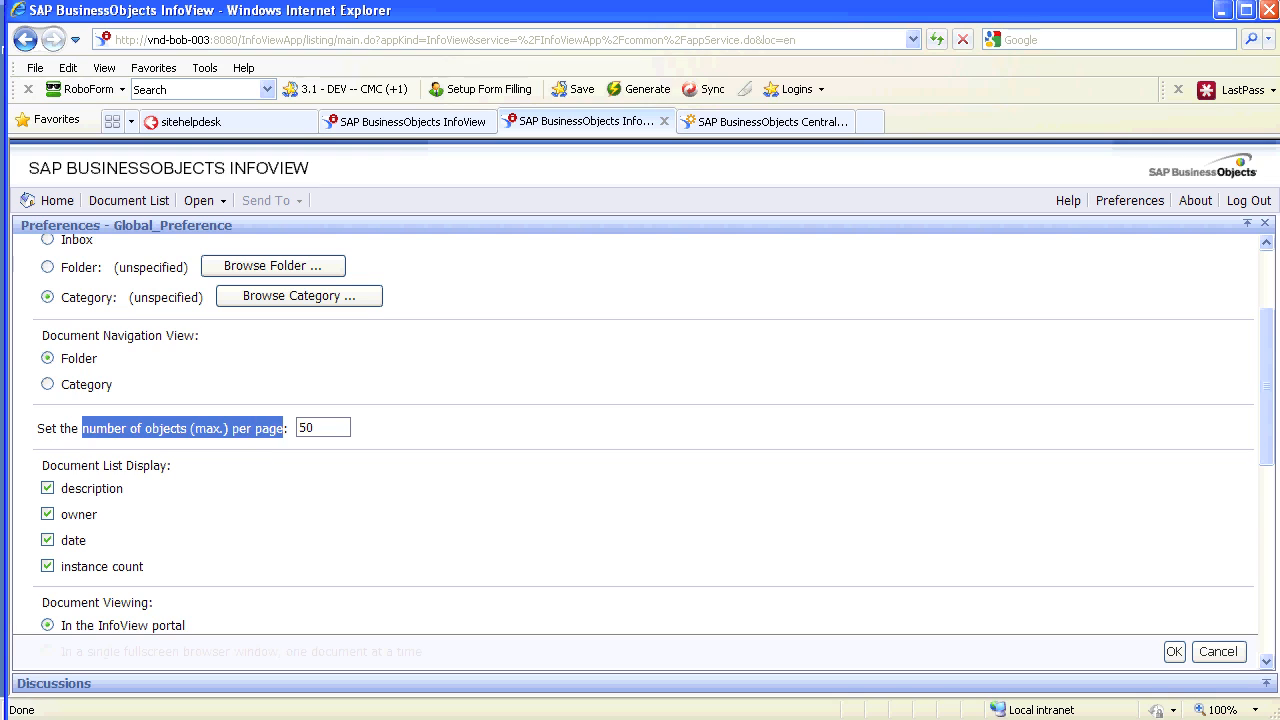
left_click(300, 428)
scroll(634, 435, "up", 3)
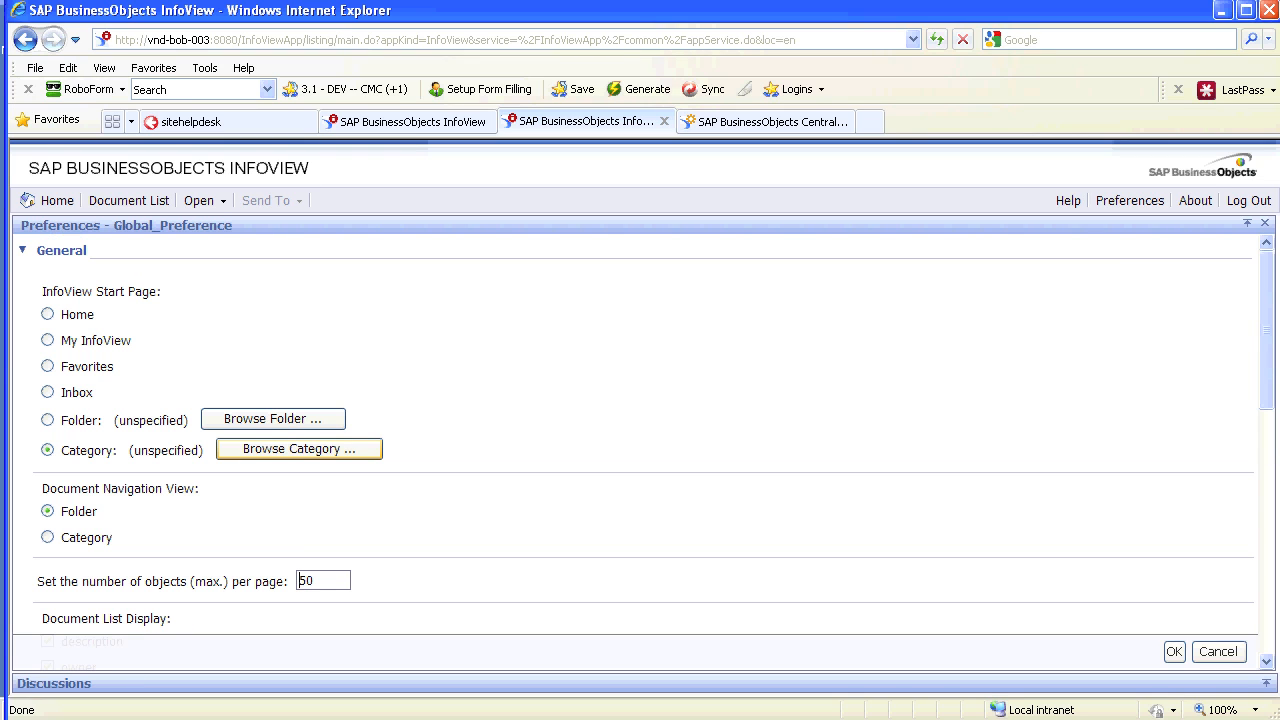
Set the start page to the Public Folders folder and save the preferences
left_click(47, 420)
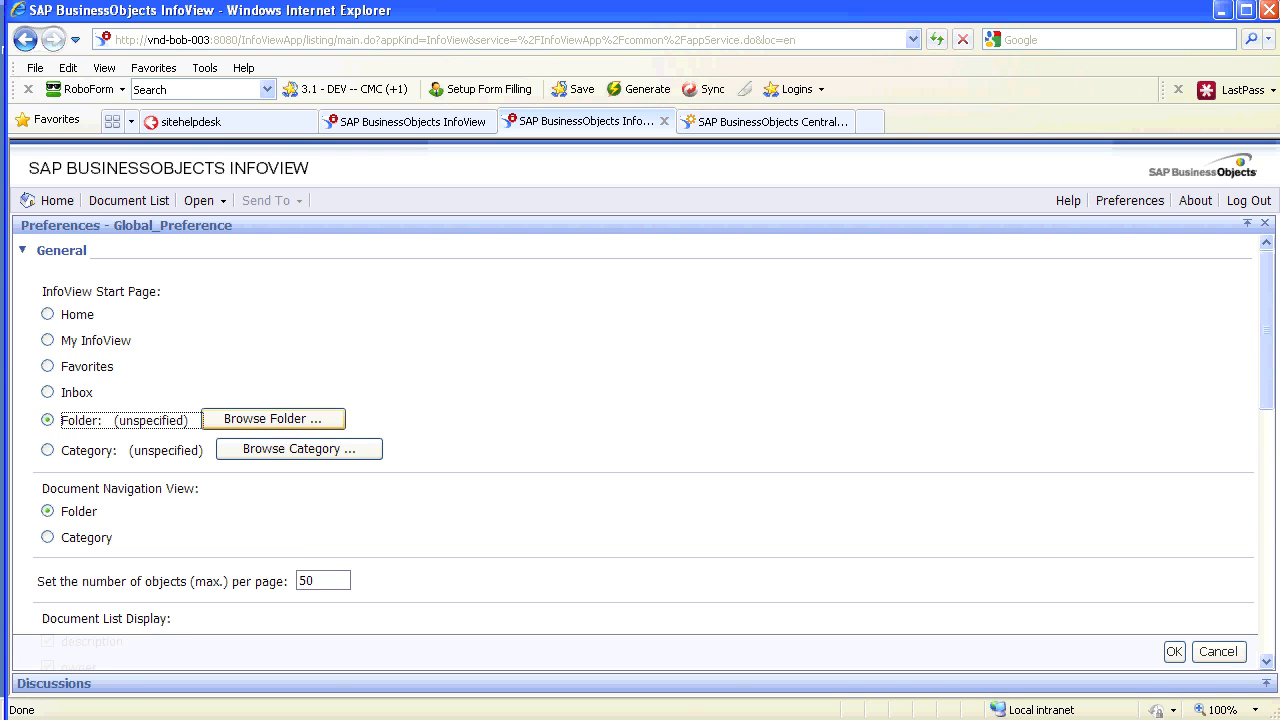
left_click(273, 419)
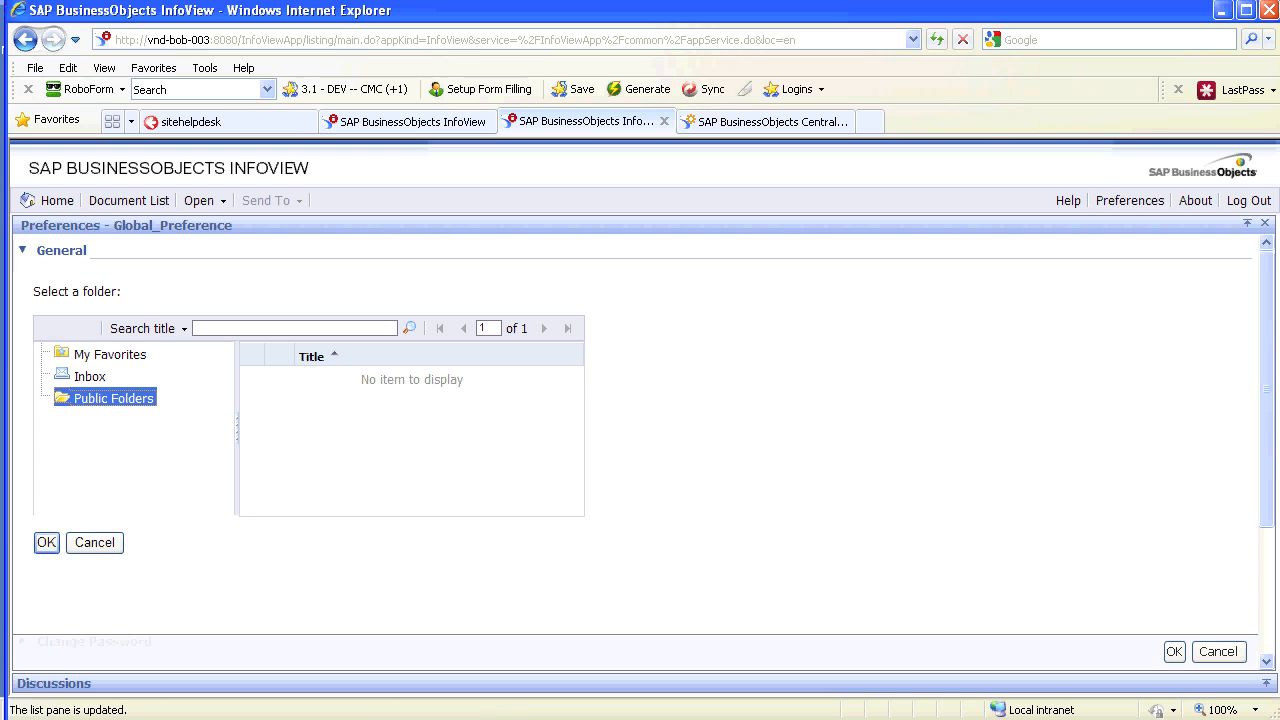
left_click(1174, 651)
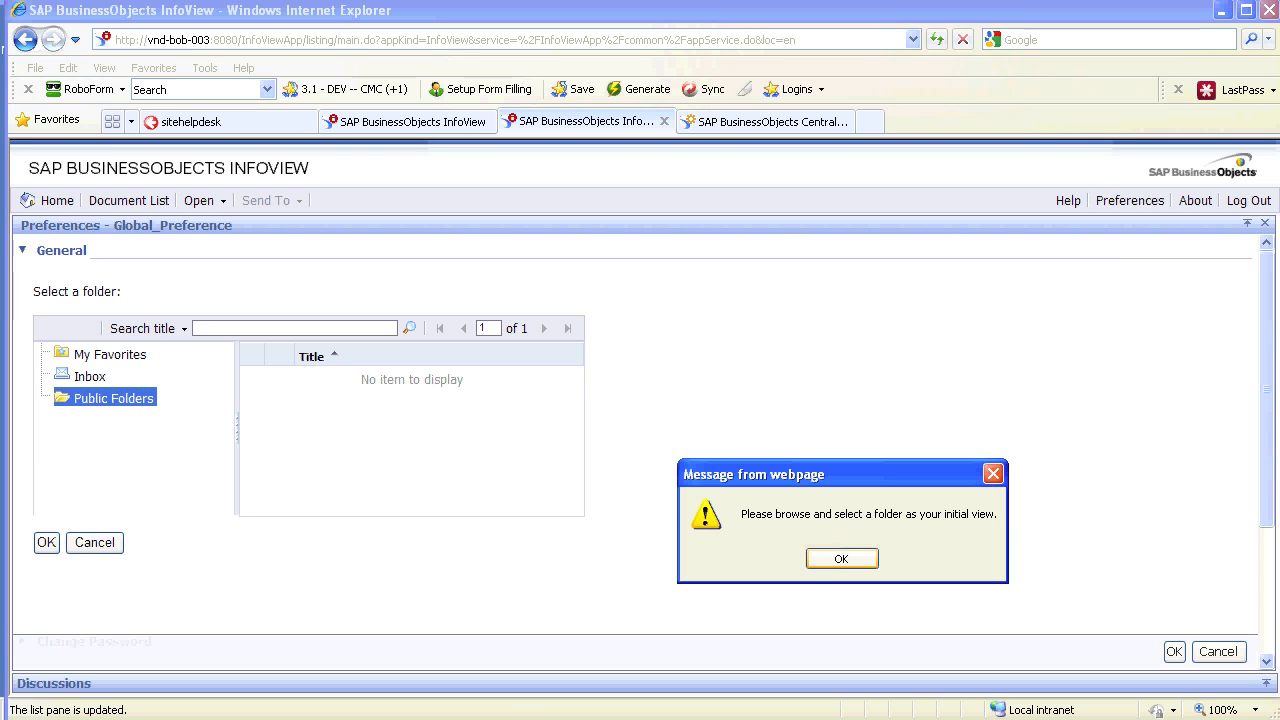
key("Return")
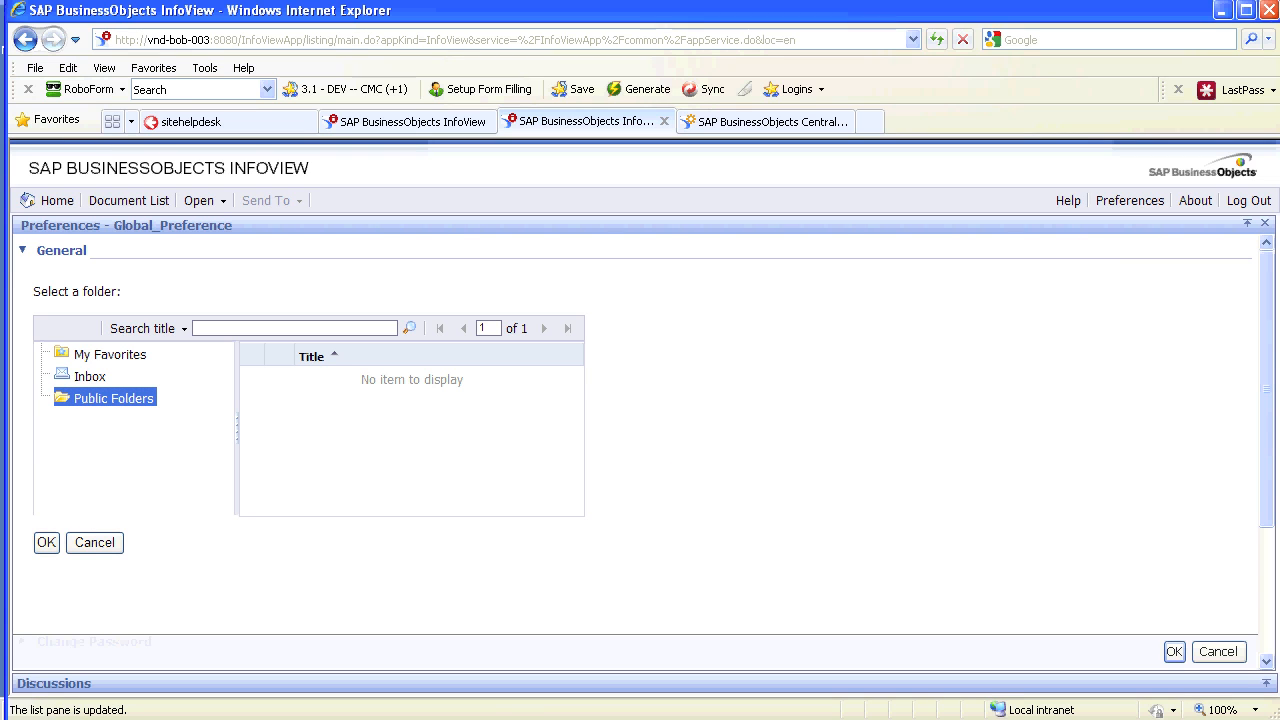
left_click(46, 543)
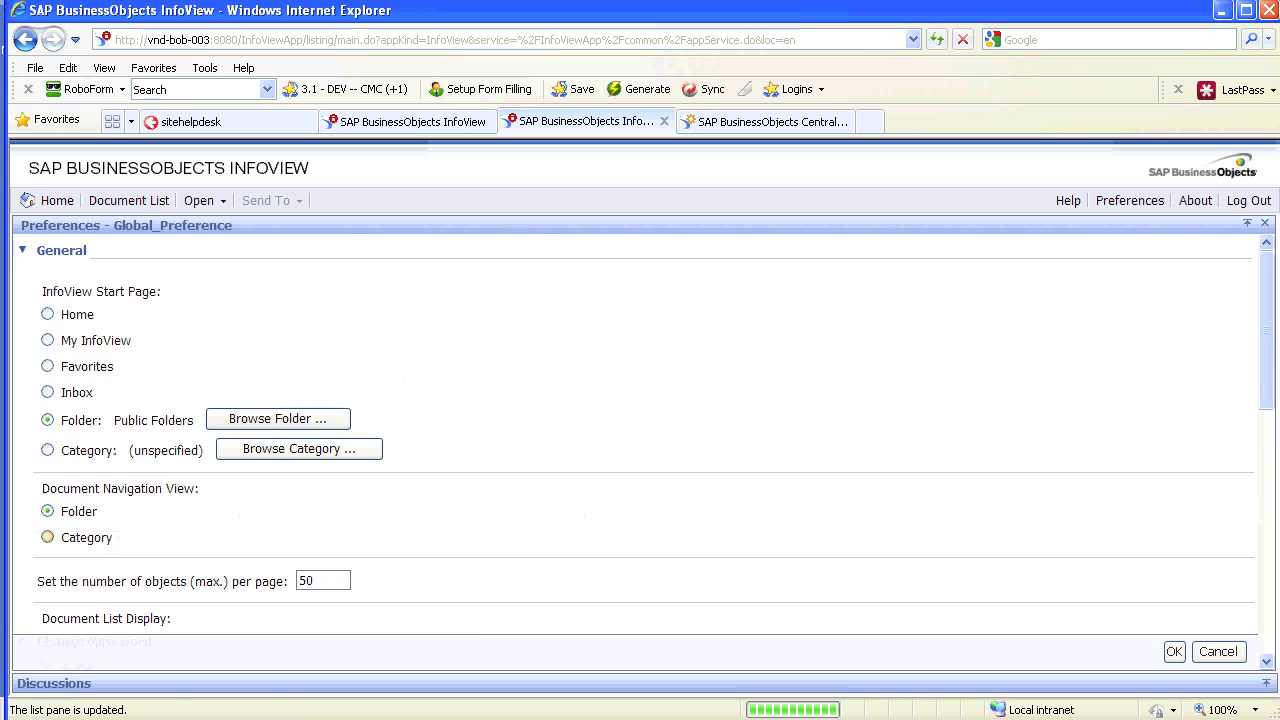
left_click_drag(114, 421, 190, 434)
left_click(192, 440)
left_click(1174, 651)
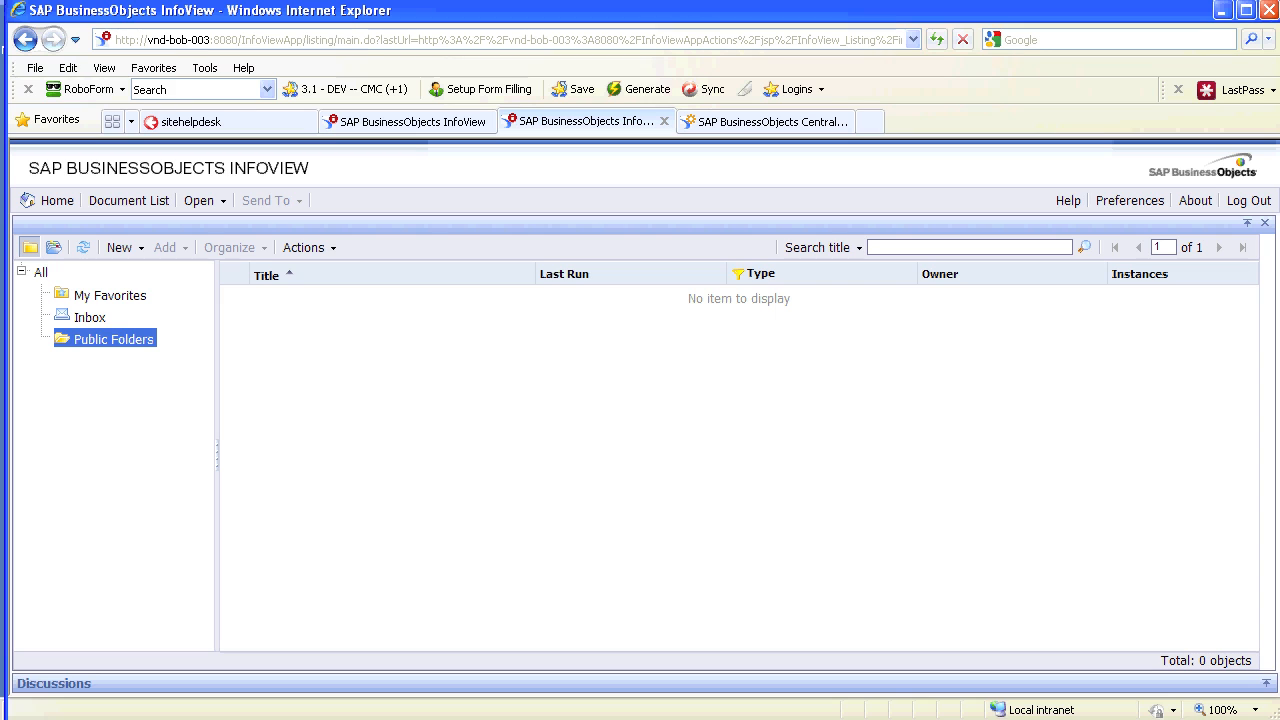
Log back on as global_preference to confirm it opens on Public Folders, then log out
left_click(1249, 200)
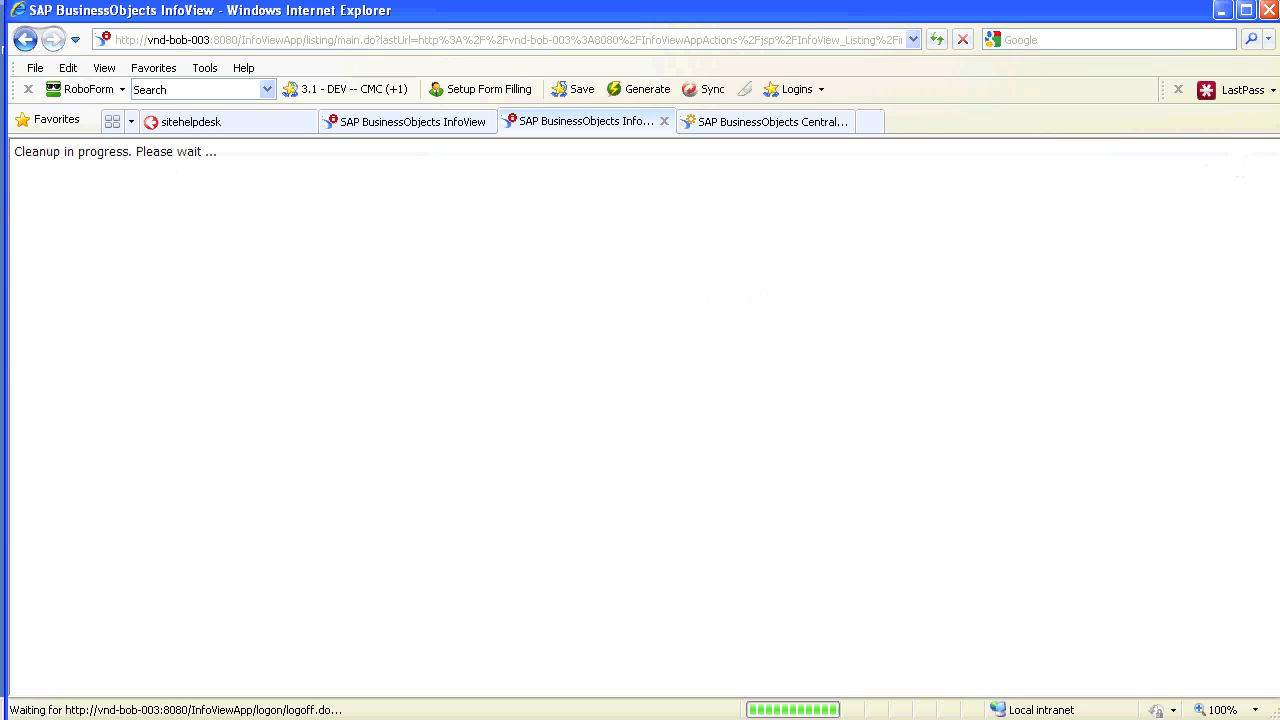
type("*****")
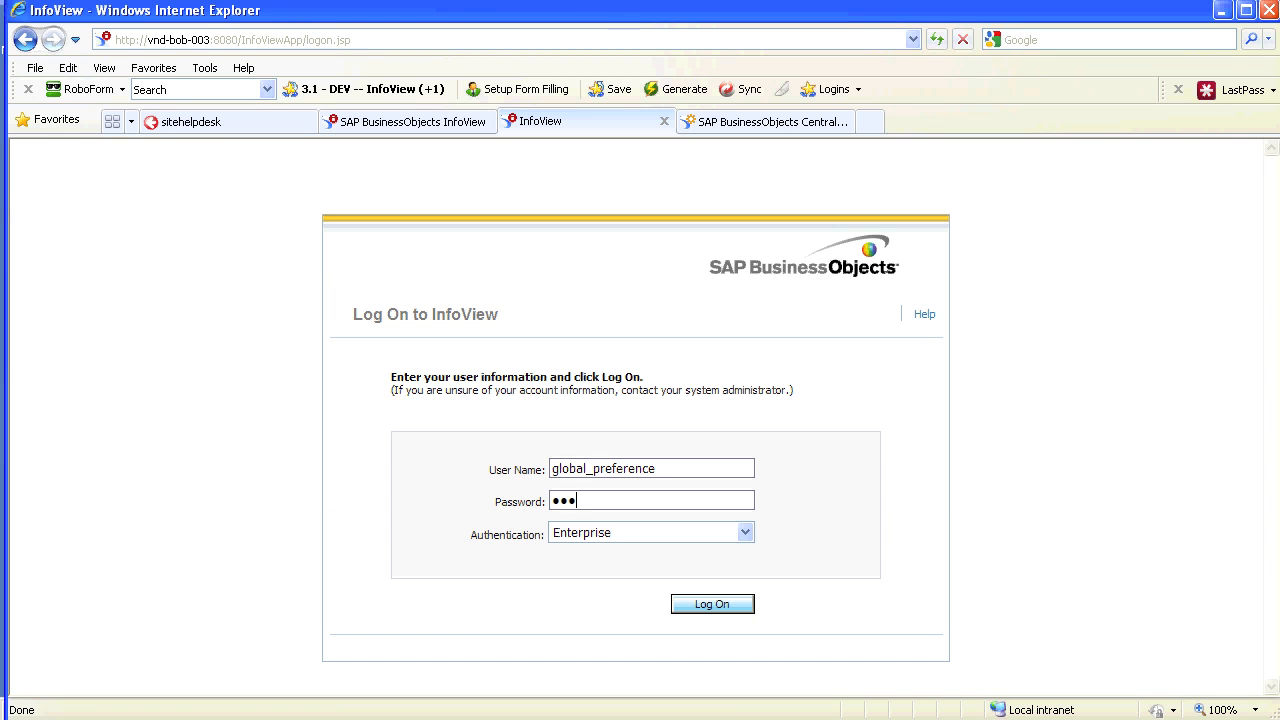
key("Return")
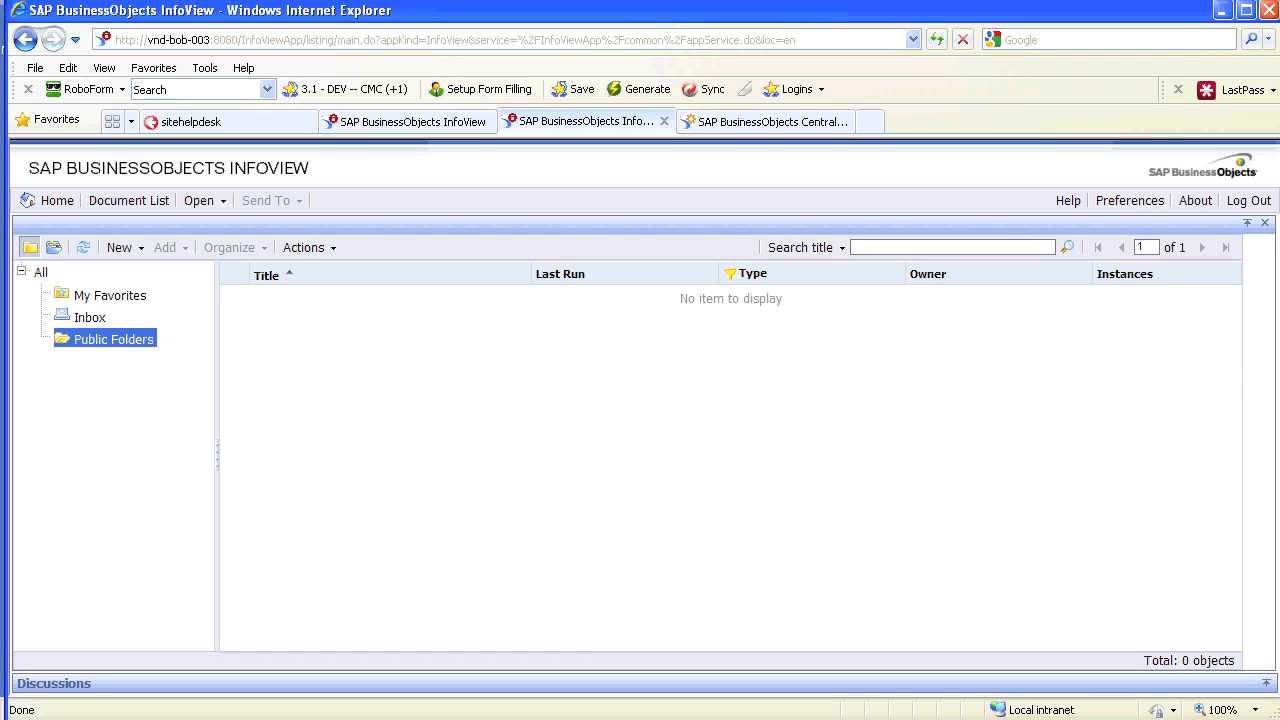
left_click(1249, 200)
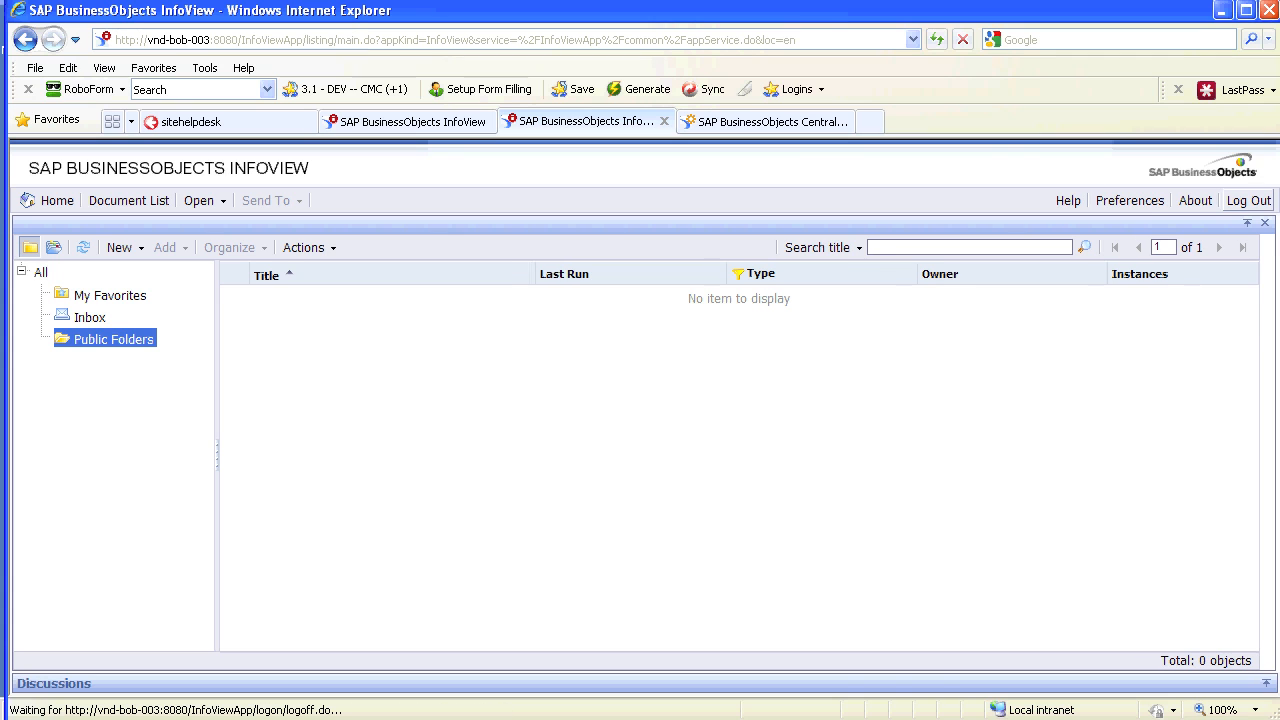
Log on as the first test user, check Home and Document List, then log out
double_click(624, 468)
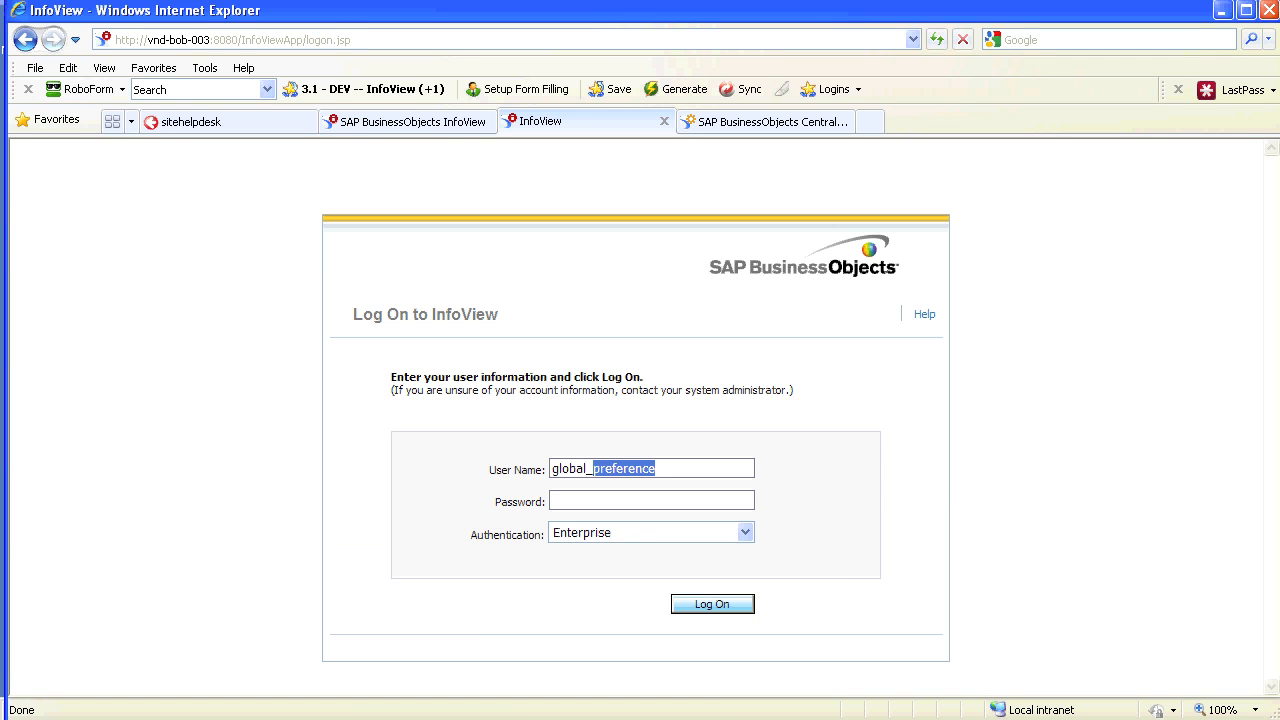
key("ctrl+a")
type("deleteme•••••")
key("Return")
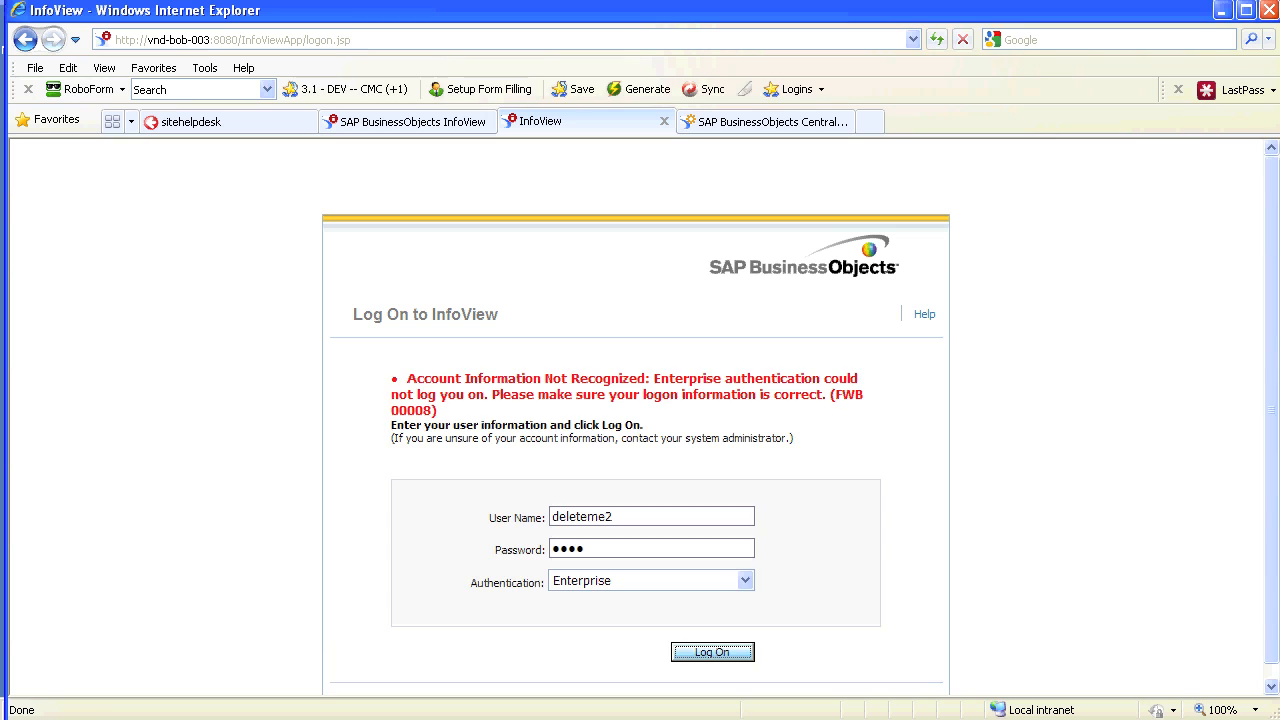
key("Return")
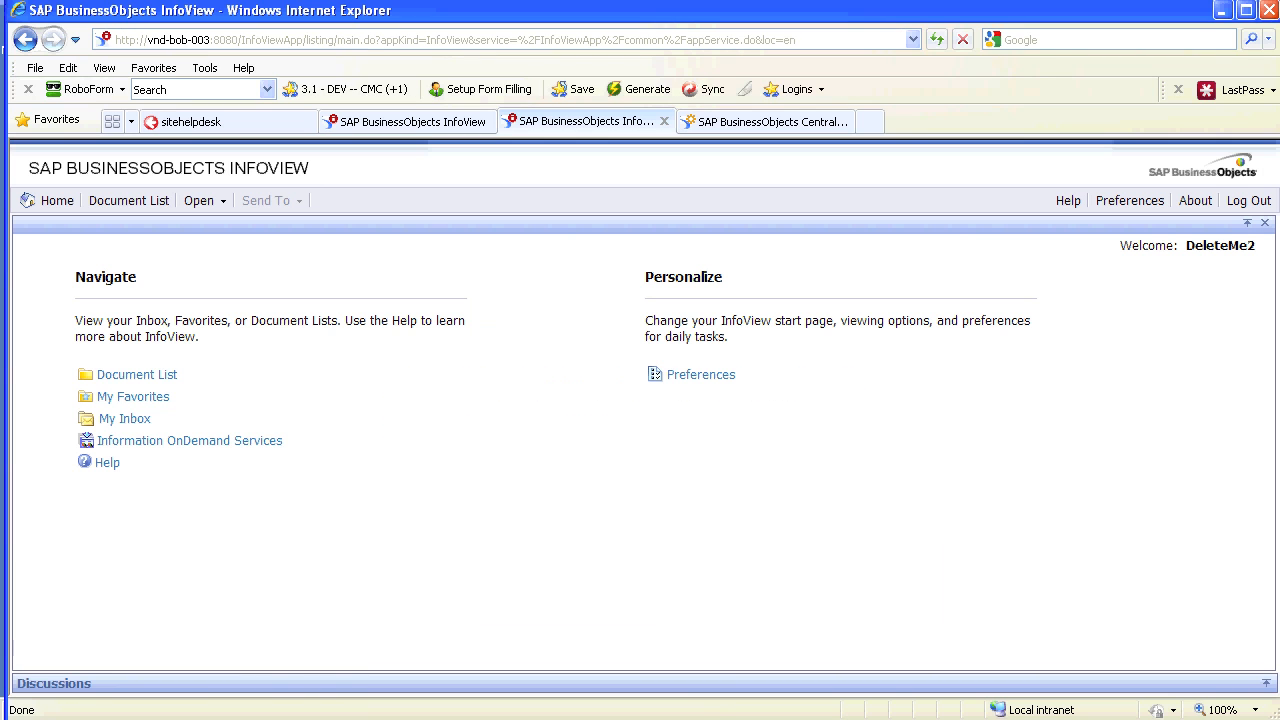
left_click(137, 374)
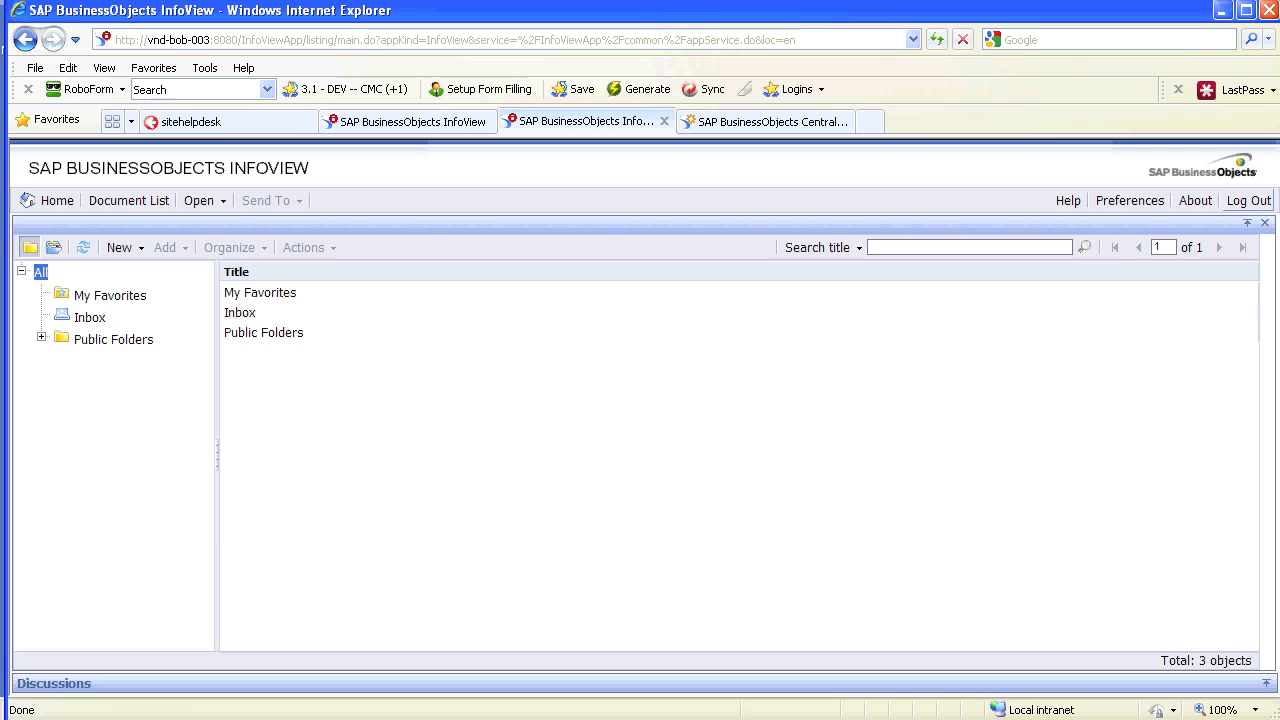
left_click(1248, 201)
Log on as the test user ending in 3, confirm Home opens, then log out
key("BackSpace")
type("3")
key("Tab")
type("****")
key("Tab")
key("Tab")
key("Return")
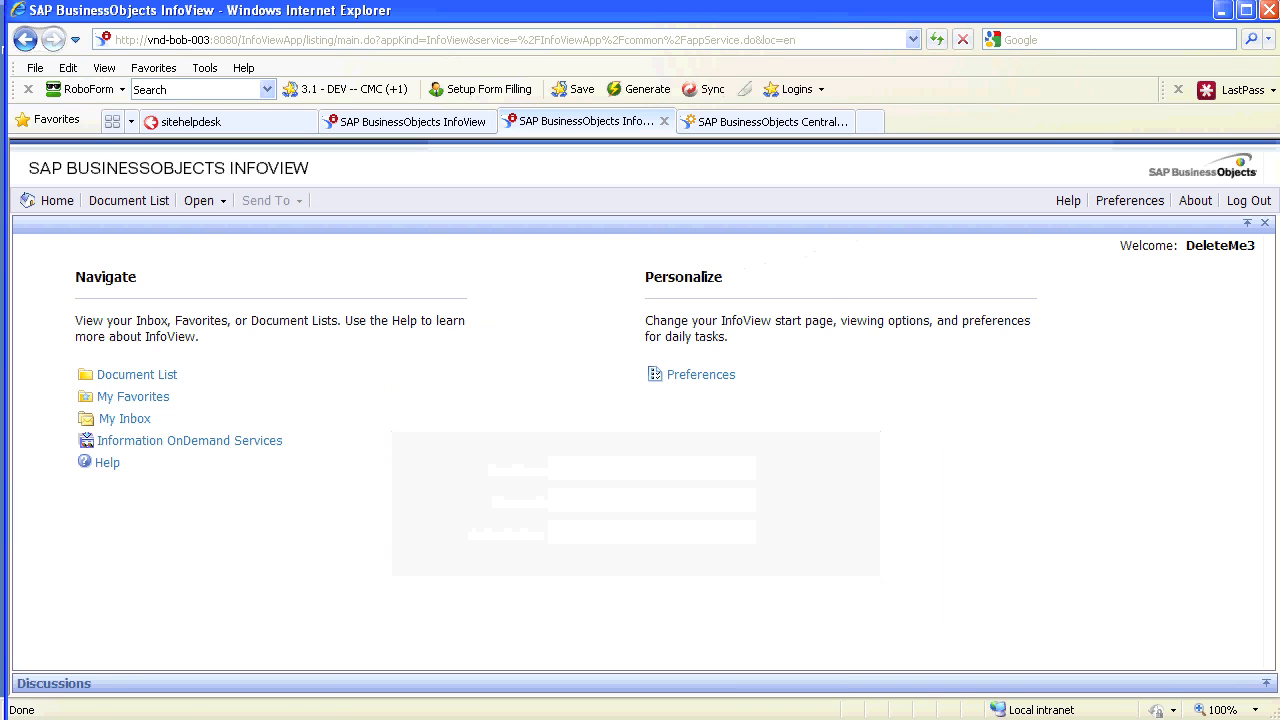
left_click(1248, 200)
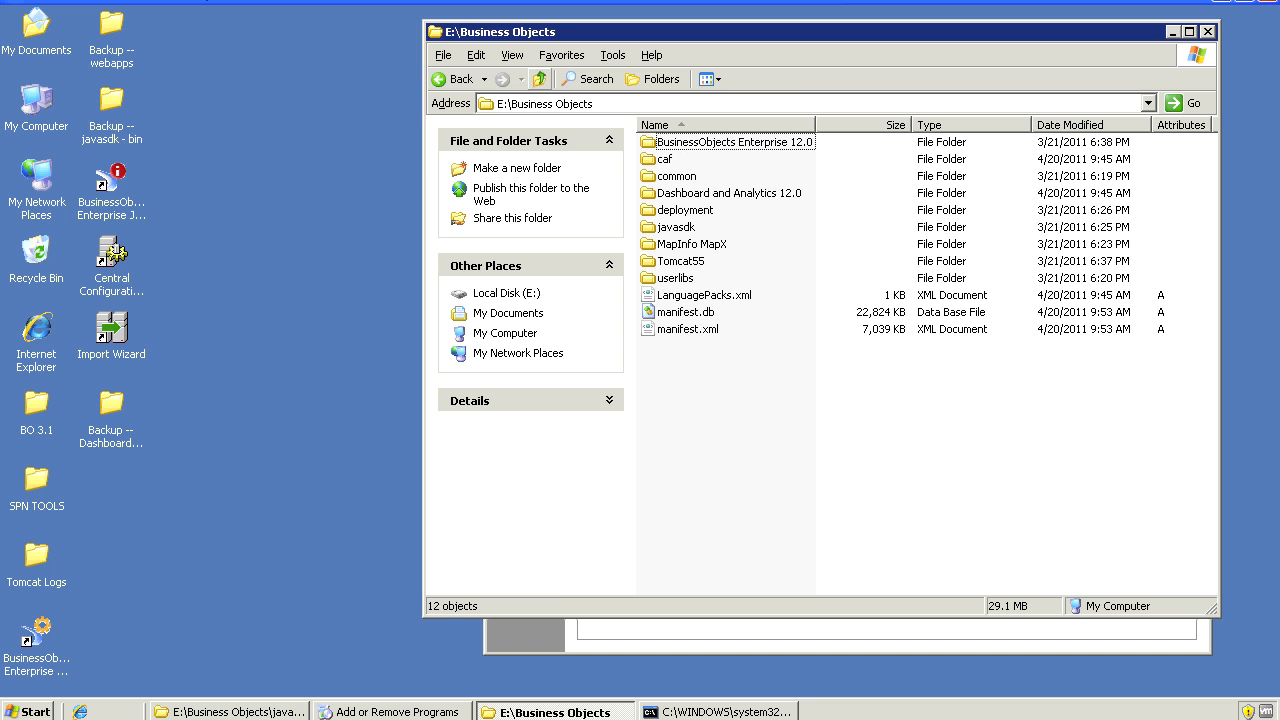
Navigate to the BusinessObjects Enterprise 12.0 Dashboard and Analytics 12.0\setup folder
left_click(545, 103)
double_click(575, 103)
key("ctrl+shift+Left")
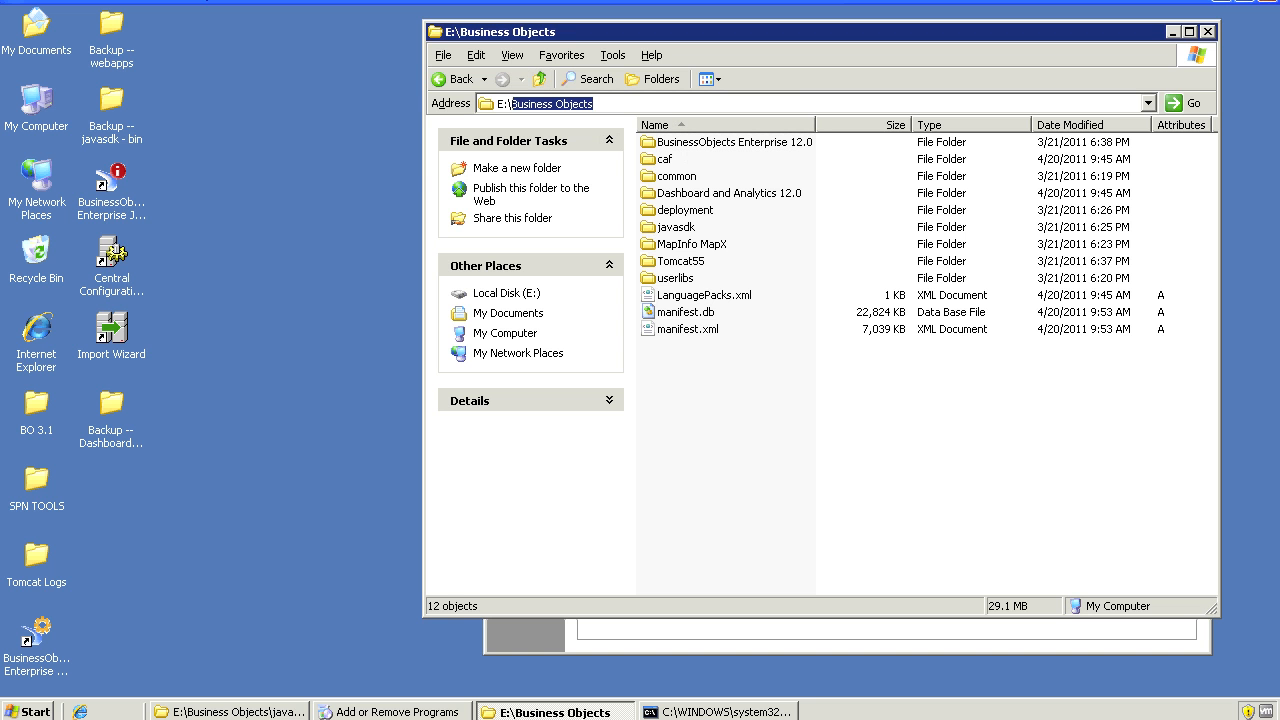
key("Tab")
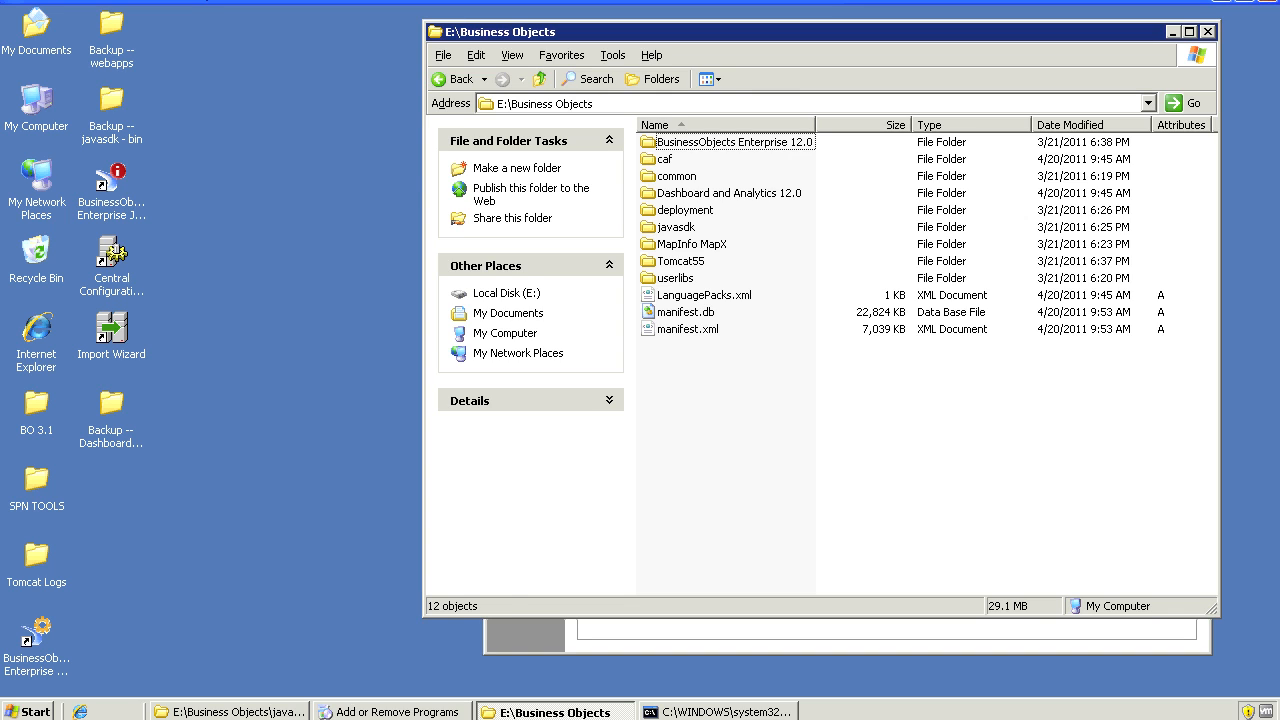
left_click(734, 142)
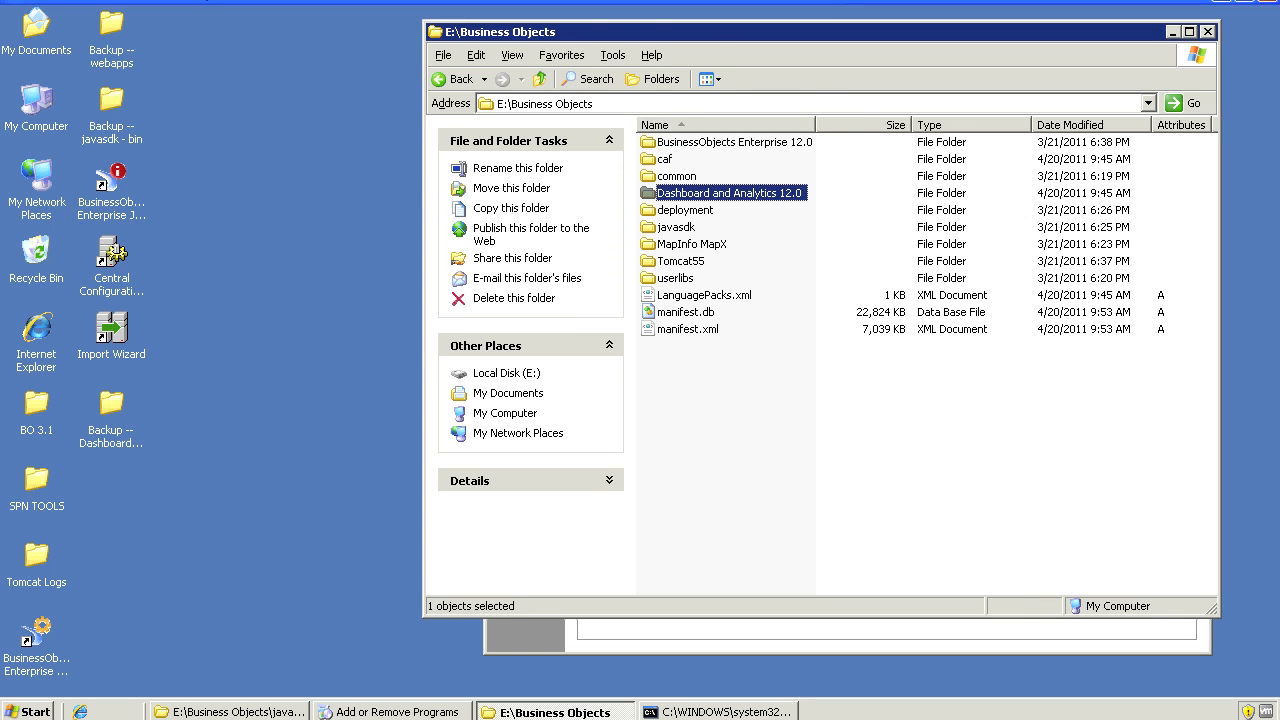
double_click(729, 193)
left_click(672, 193)
left_click(671, 210)
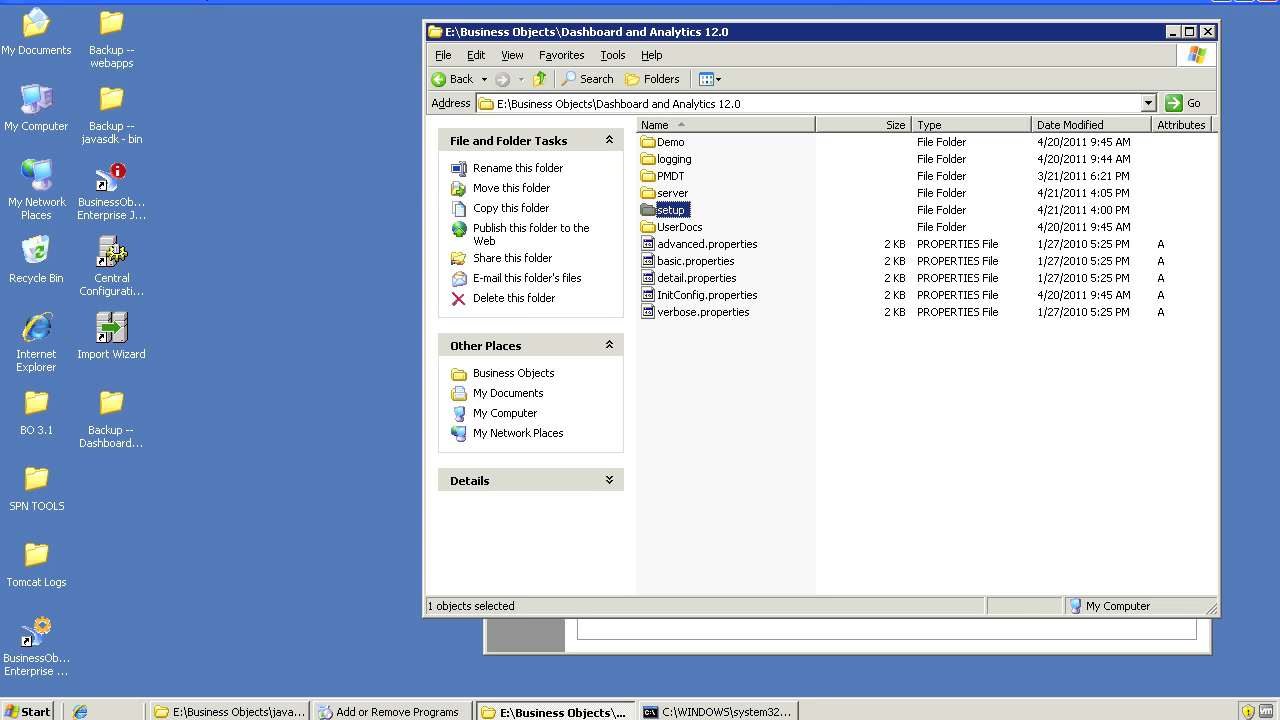
key("Return")
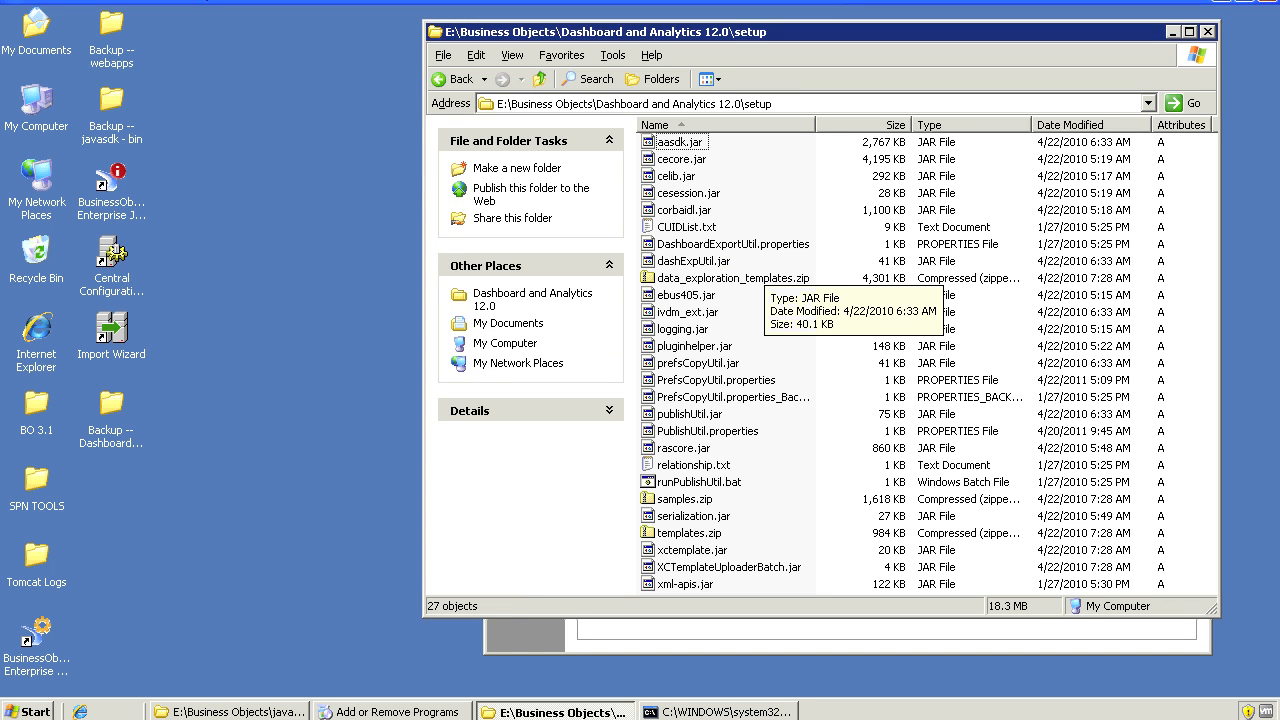
Select PrefsCopyUtil.properties and its backup file, then bring up the Start menu
key("p")
key("p")
key("p")
key("p")
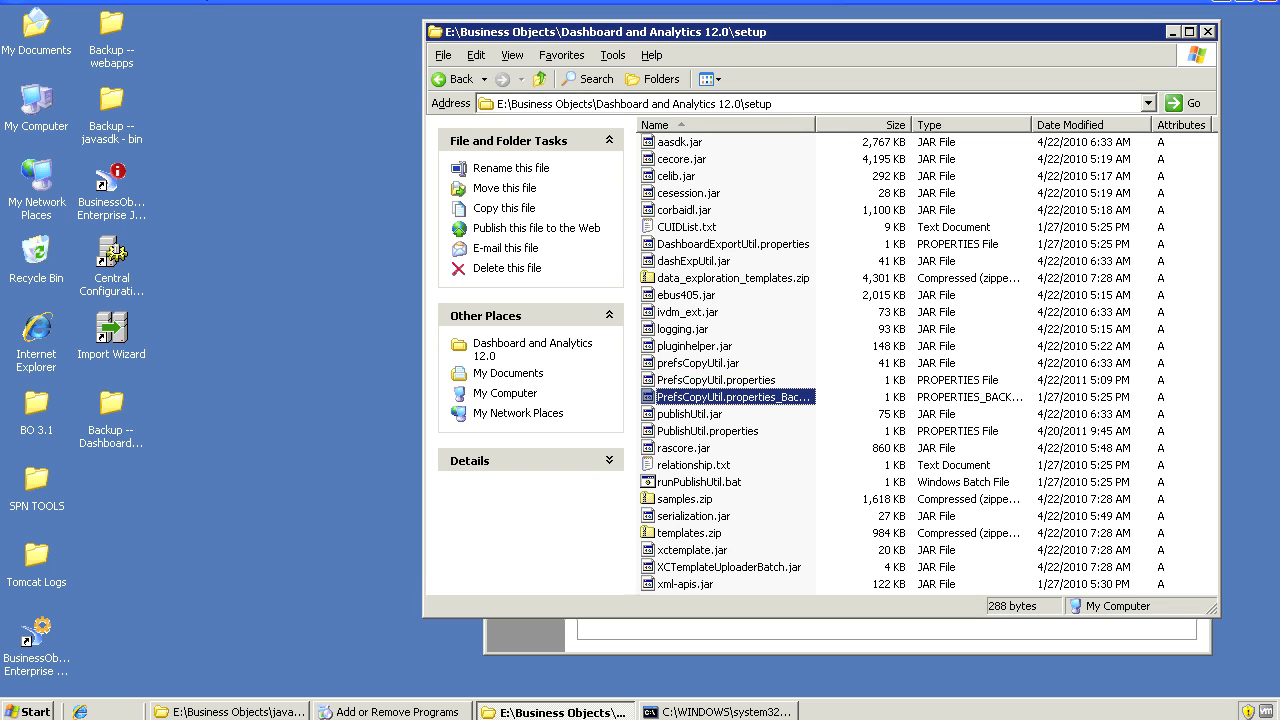
left_click_drag(815, 125, 872, 125)
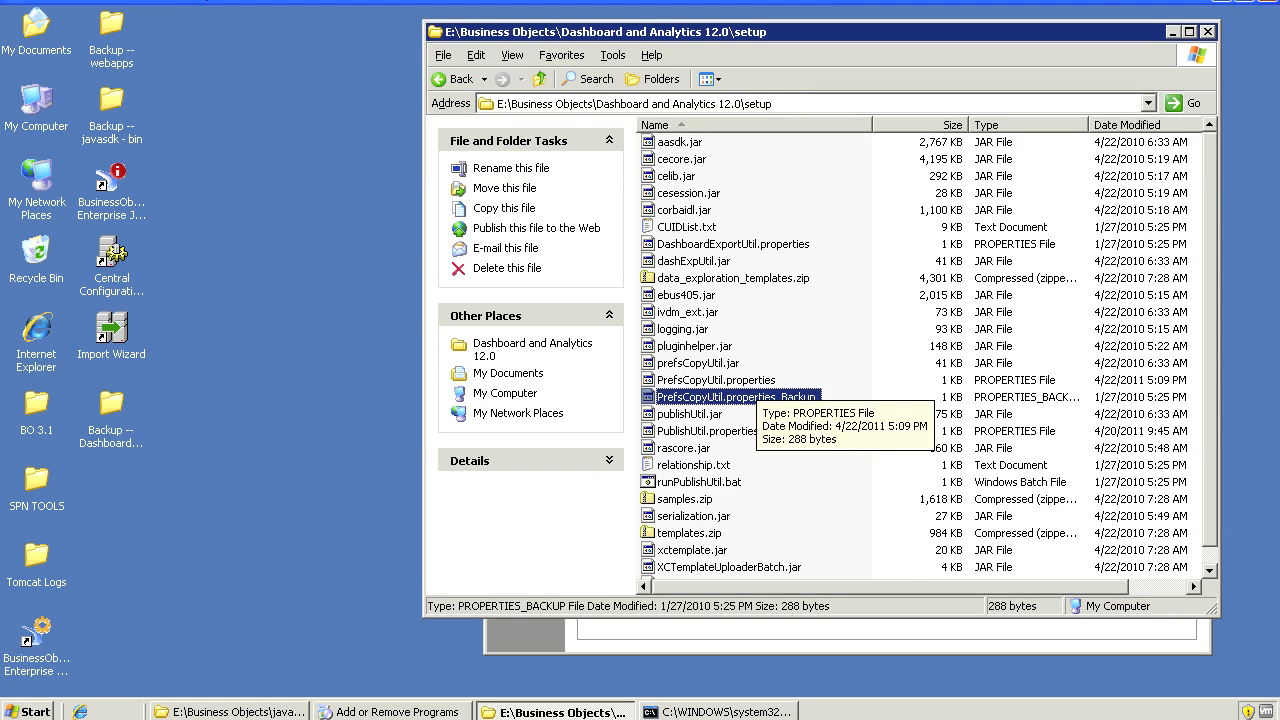
key("Up")
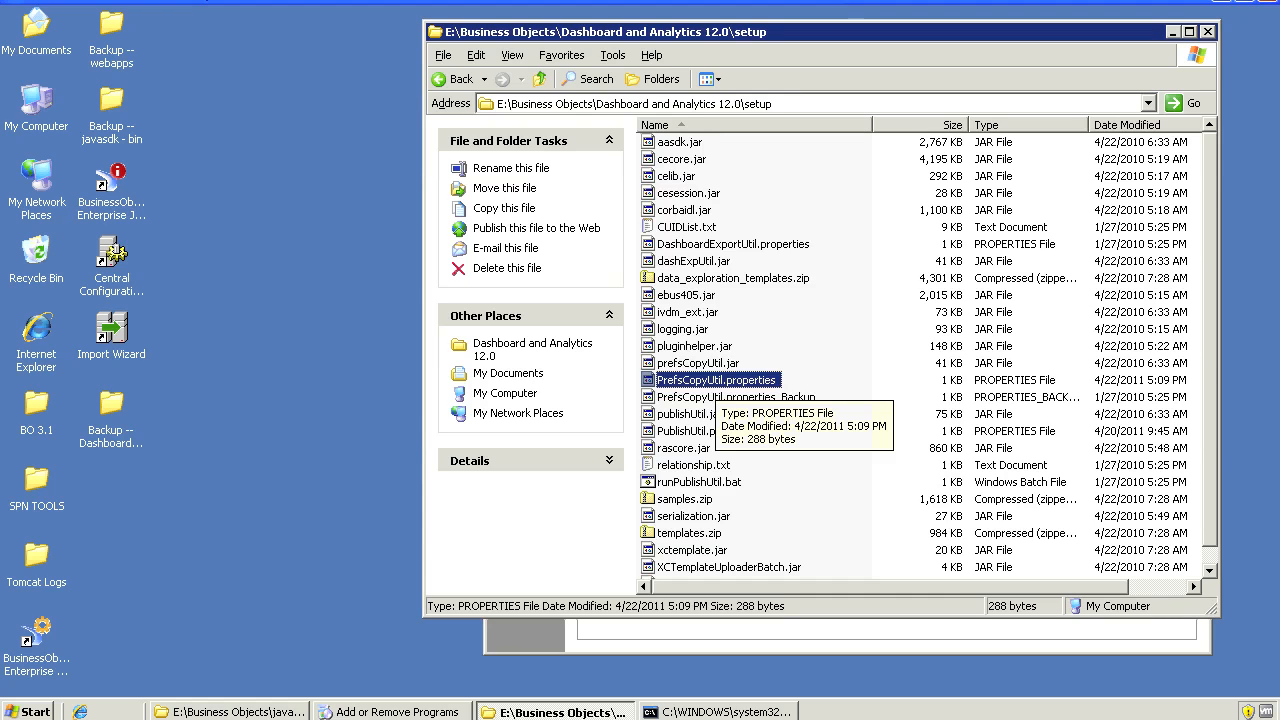
left_click_drag(859, 217, 896, 131)
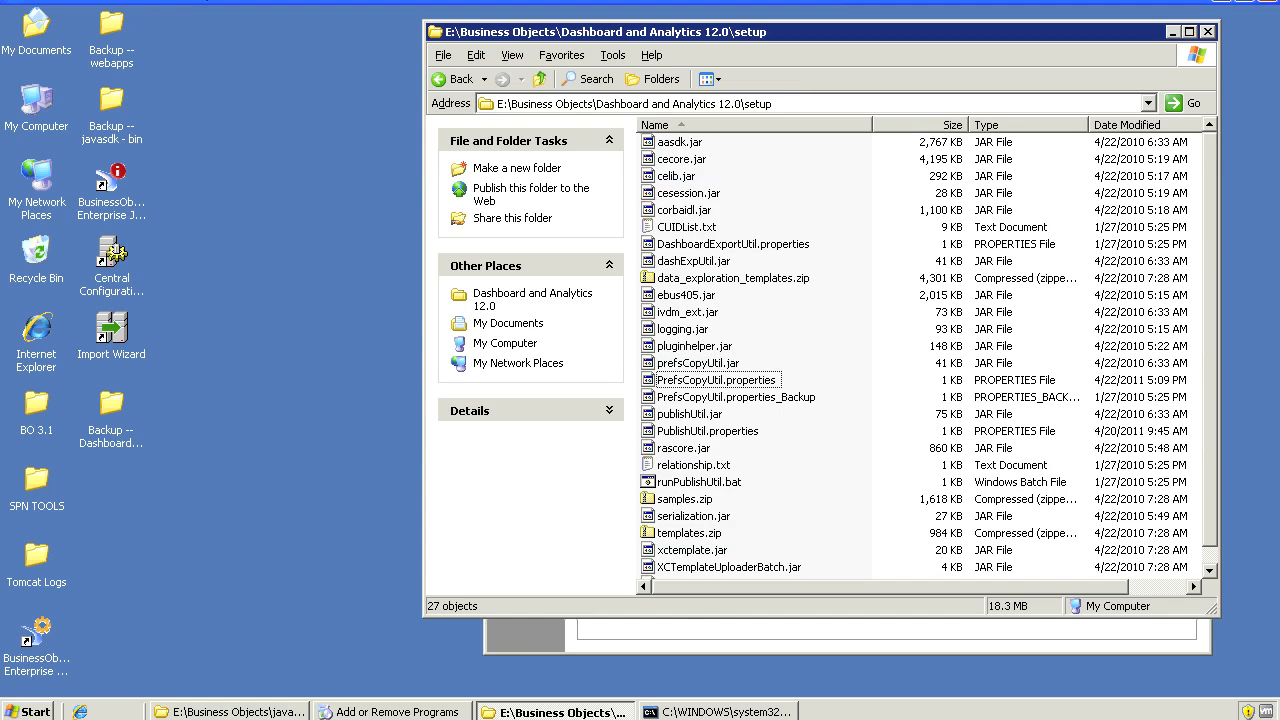
left_click(29, 711)
In Add or Remove Programs, choose Change on SAP BusinessObjects Enterprise XI 3.1 SP3
mouse_move(280, 315)
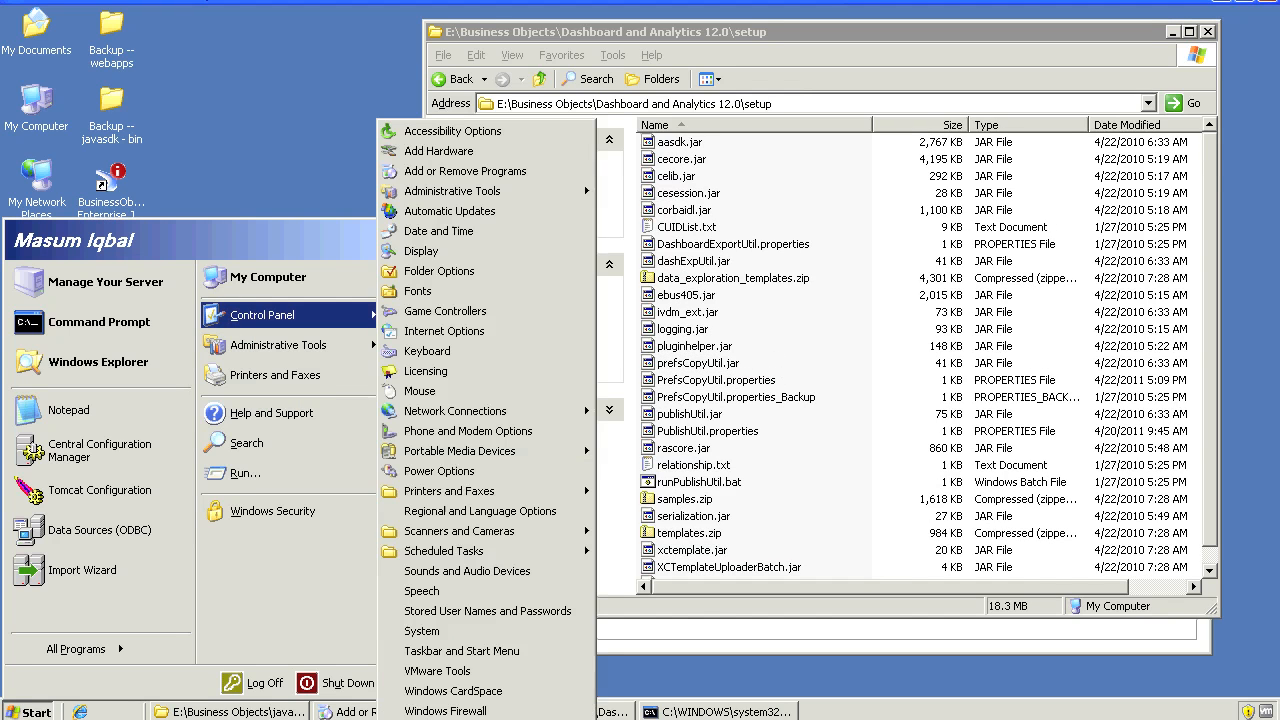
left_click(465, 171)
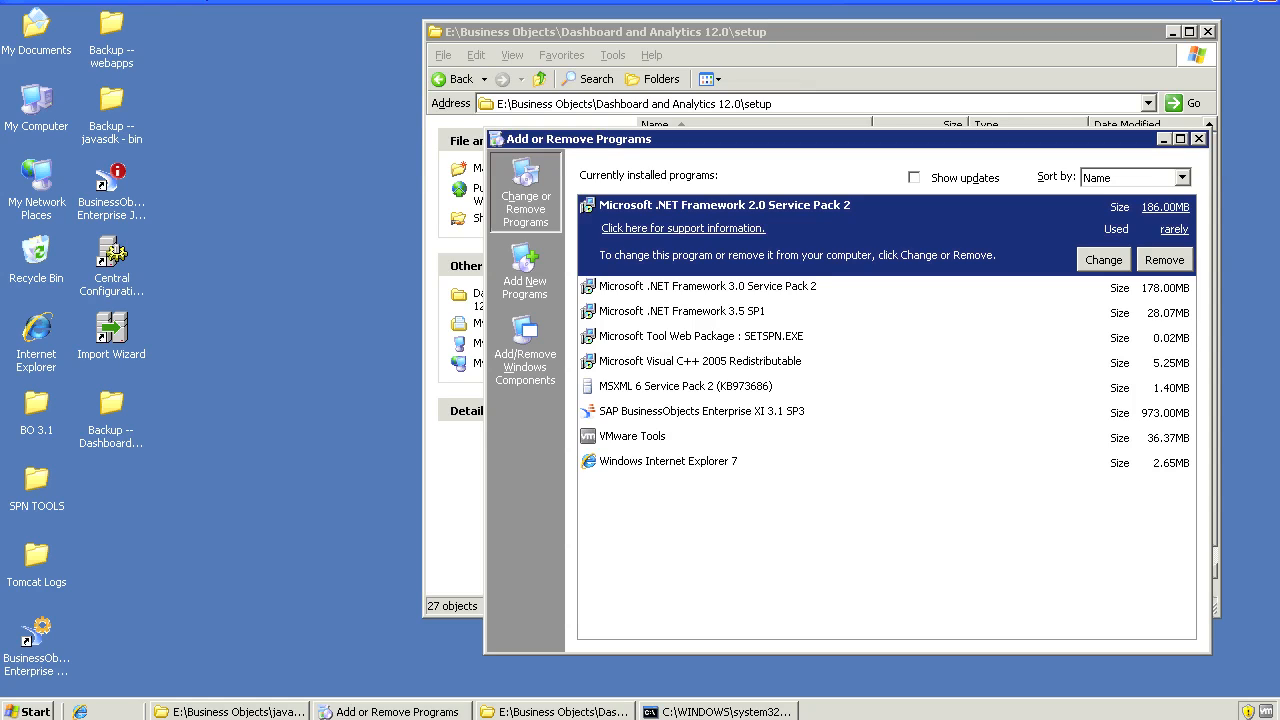
left_click(702, 411)
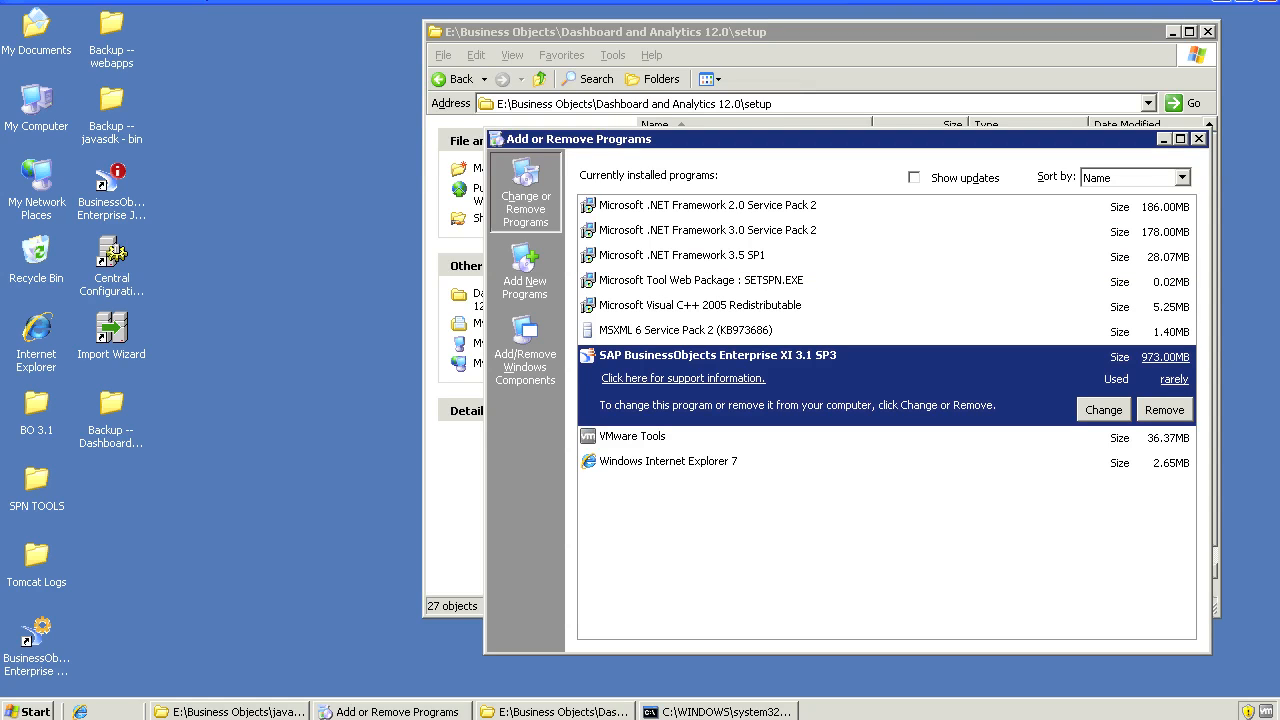
left_click(1103, 410)
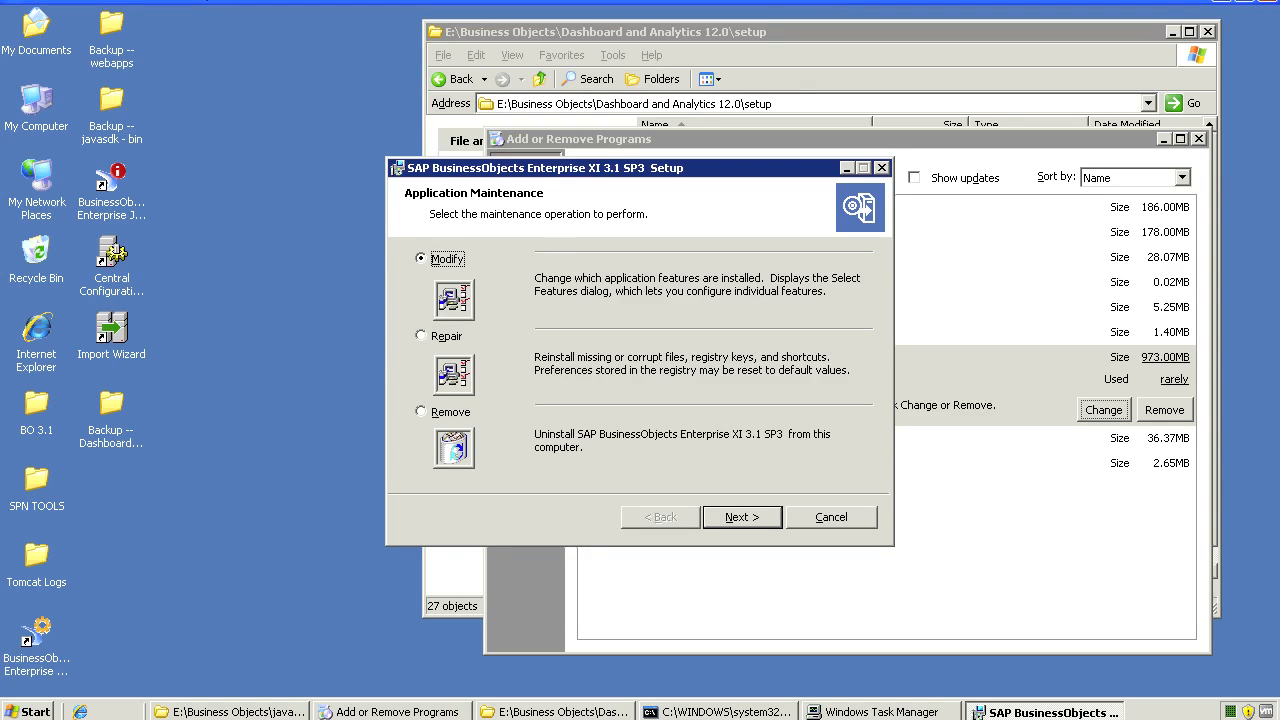
Choose Modify and expand Server Components and Central Management Server in the feature tree
key("Return")
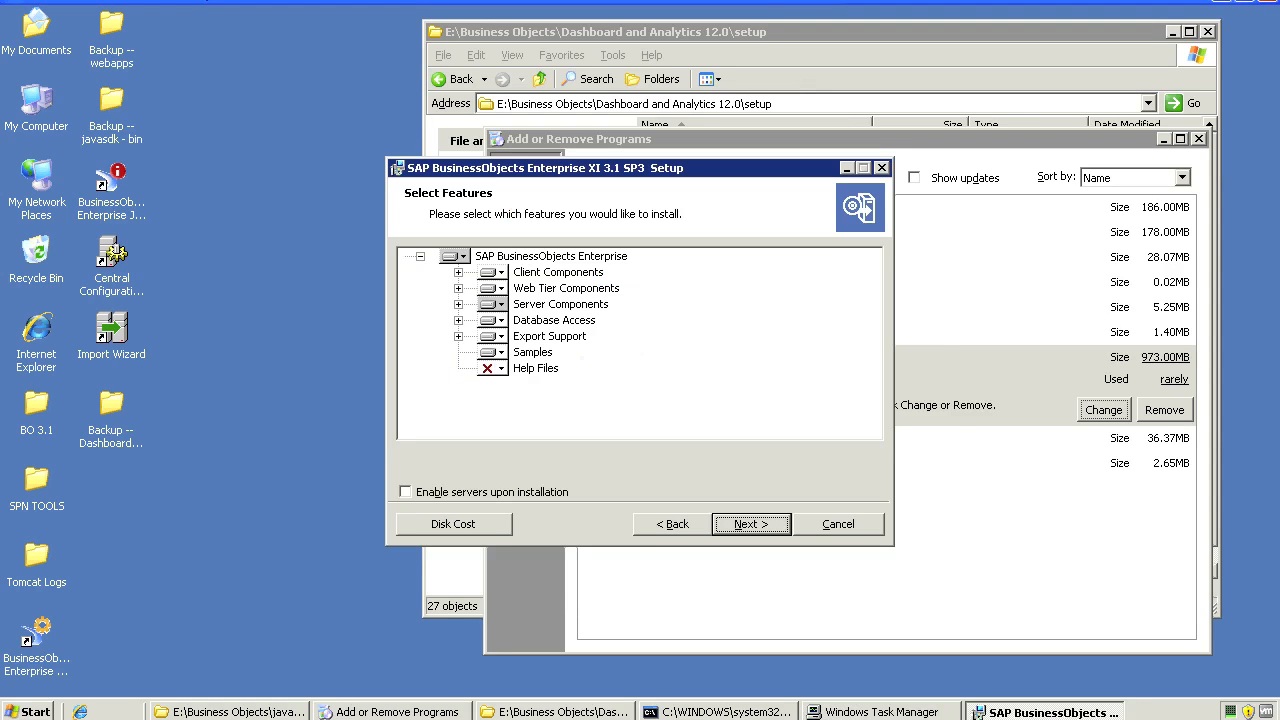
left_click(458, 304)
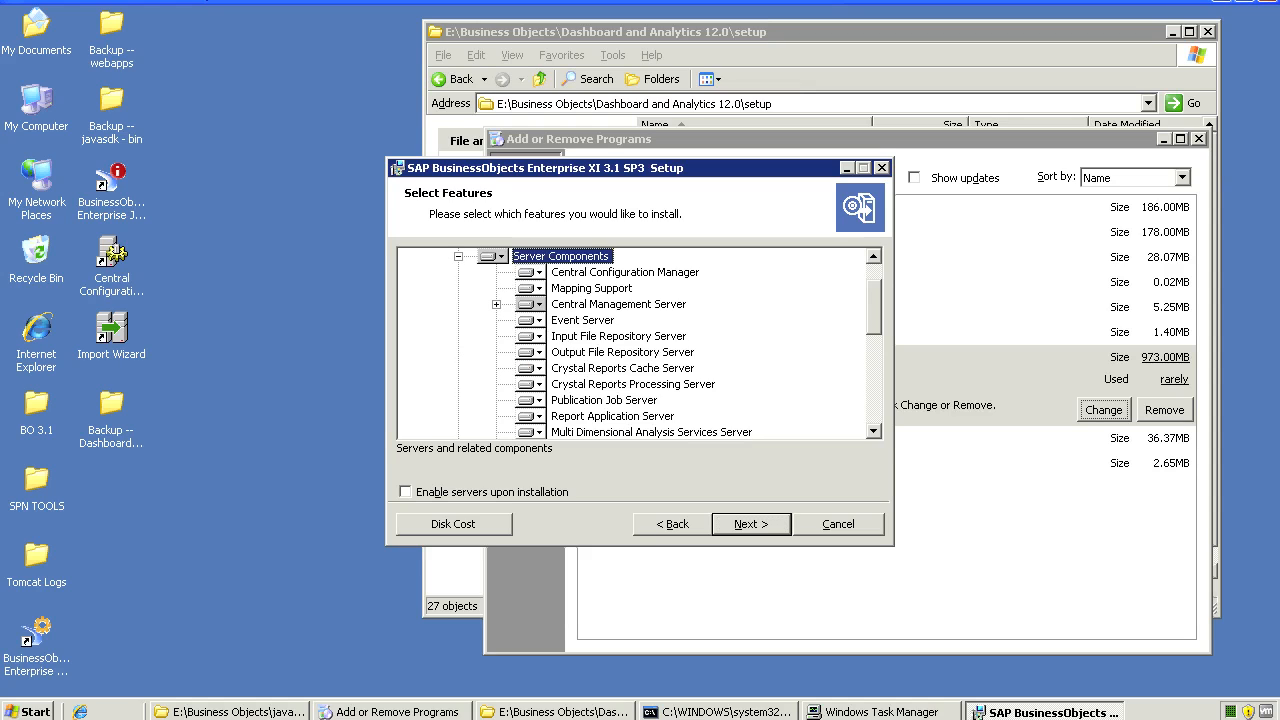
left_click(496, 304)
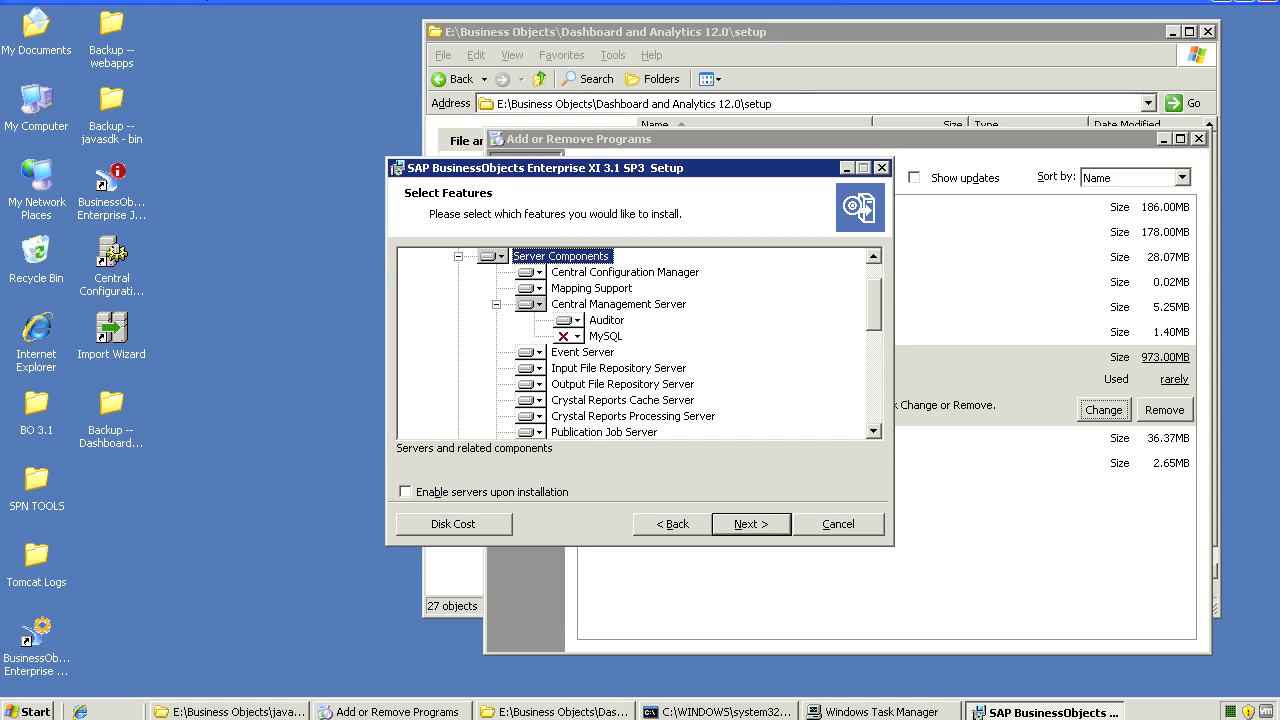
left_click(496, 304)
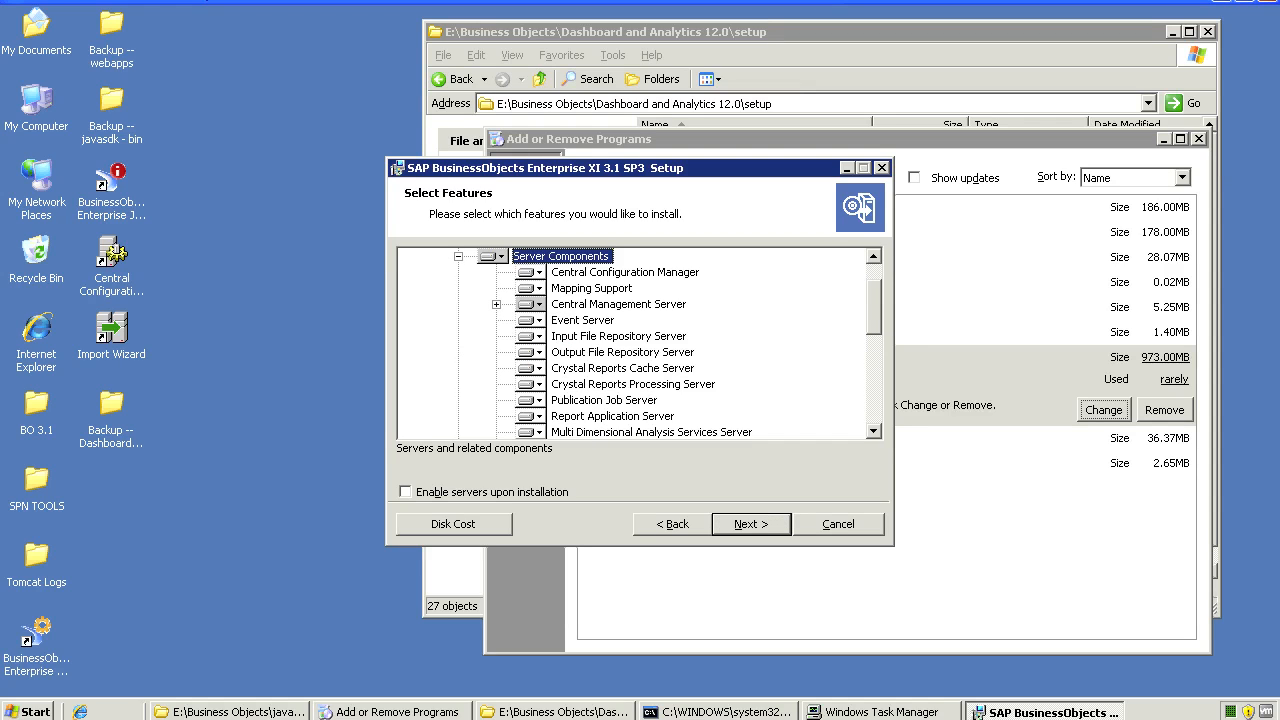
Set Multi Dimensional Analysis Services Server to install entirely on disk; review Dashboard and Analytics Servers options
scroll(640, 344, "down", 3)
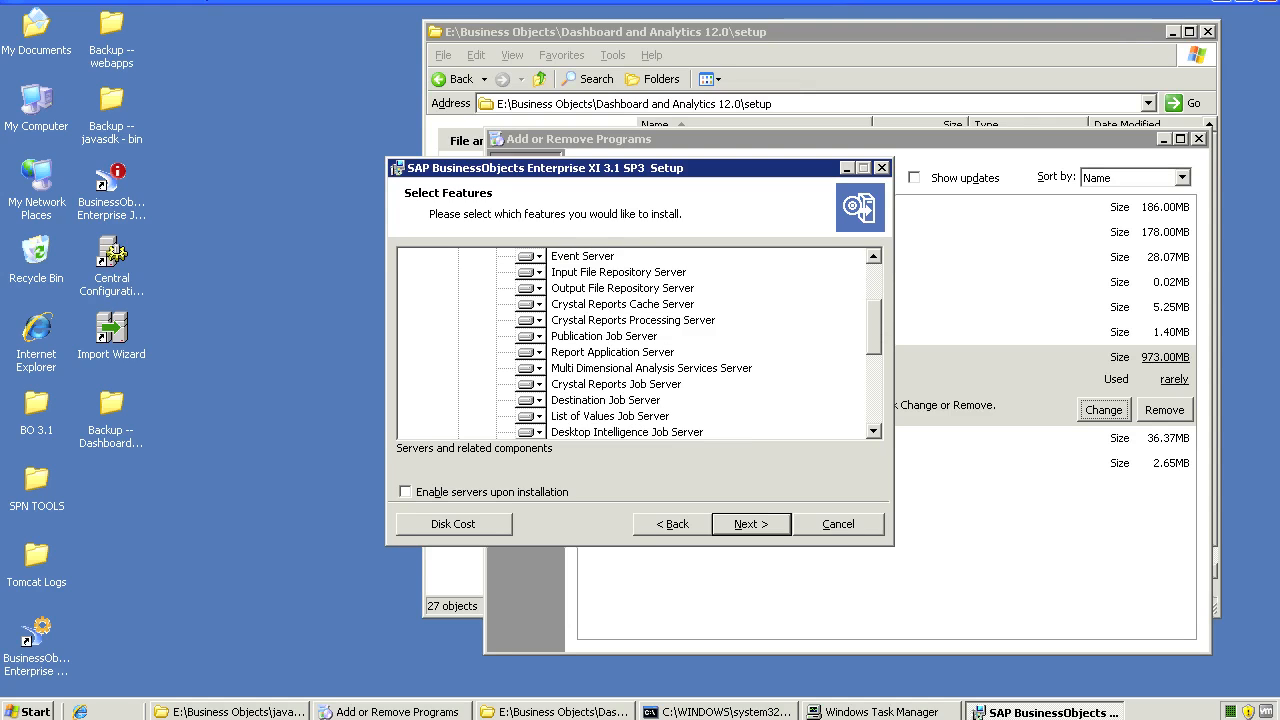
left_click(651, 352)
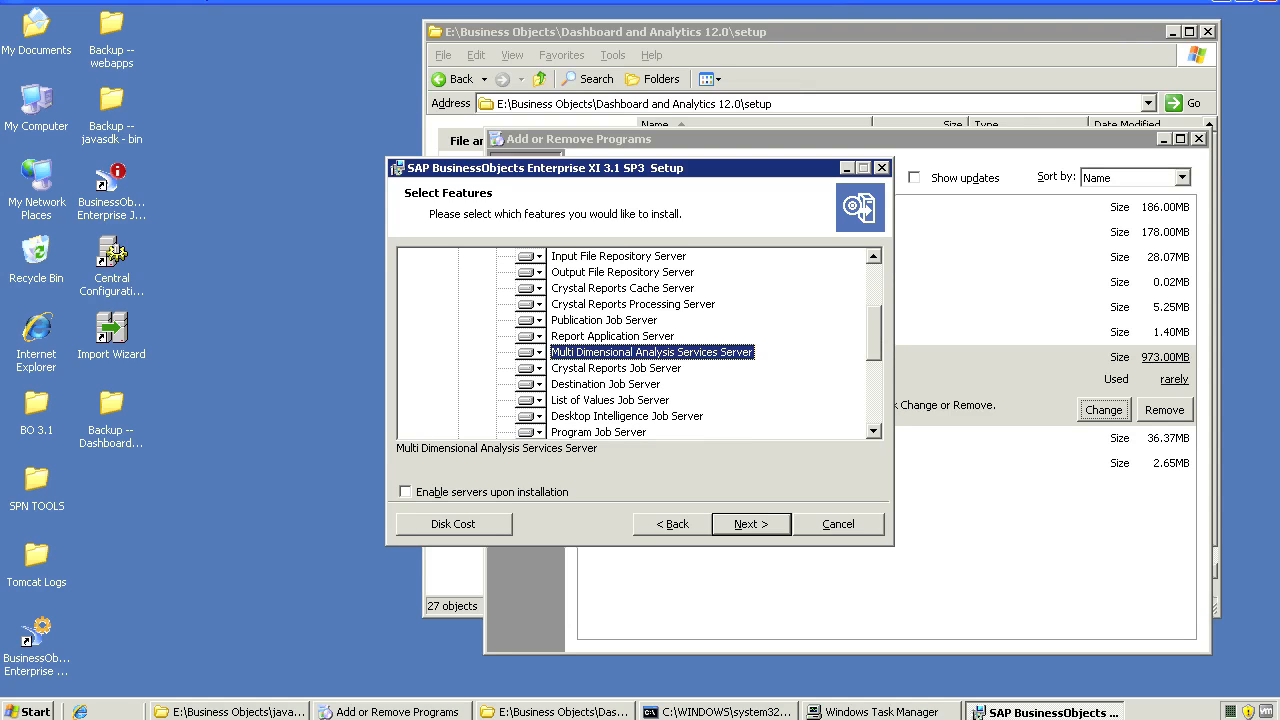
left_click(531, 353)
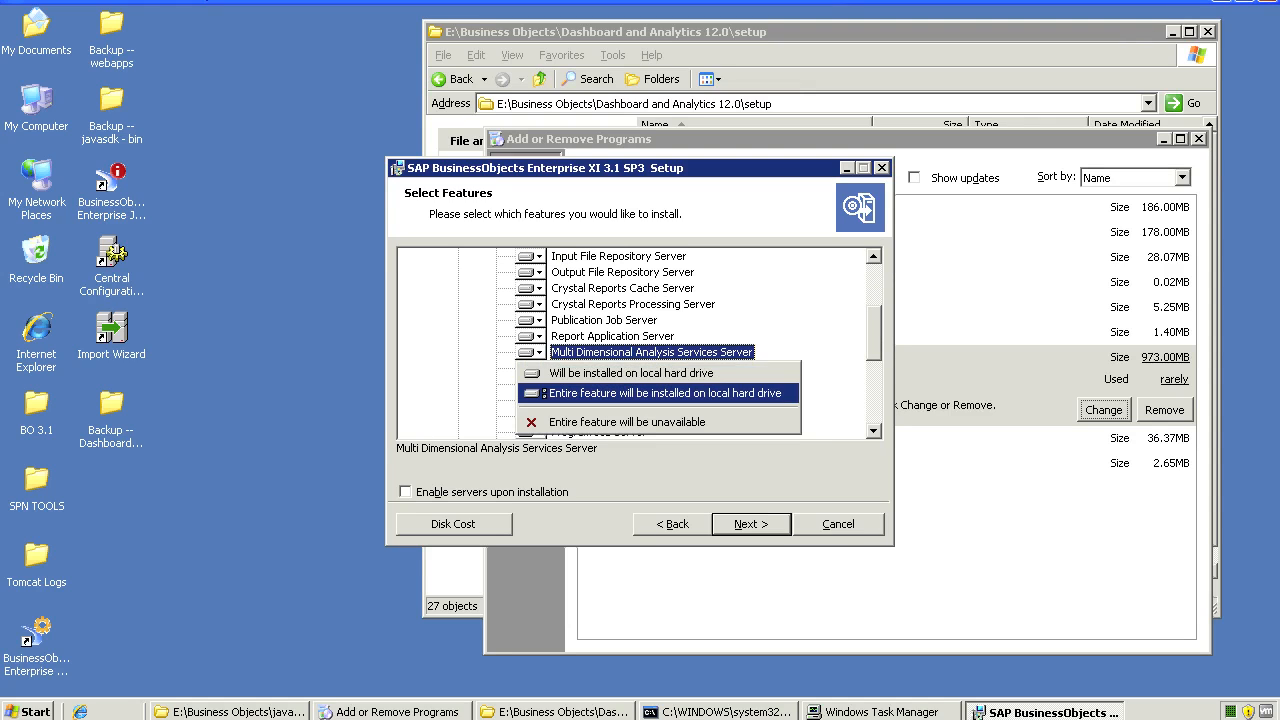
left_click(873, 334)
left_click_drag(873, 334, 873, 374)
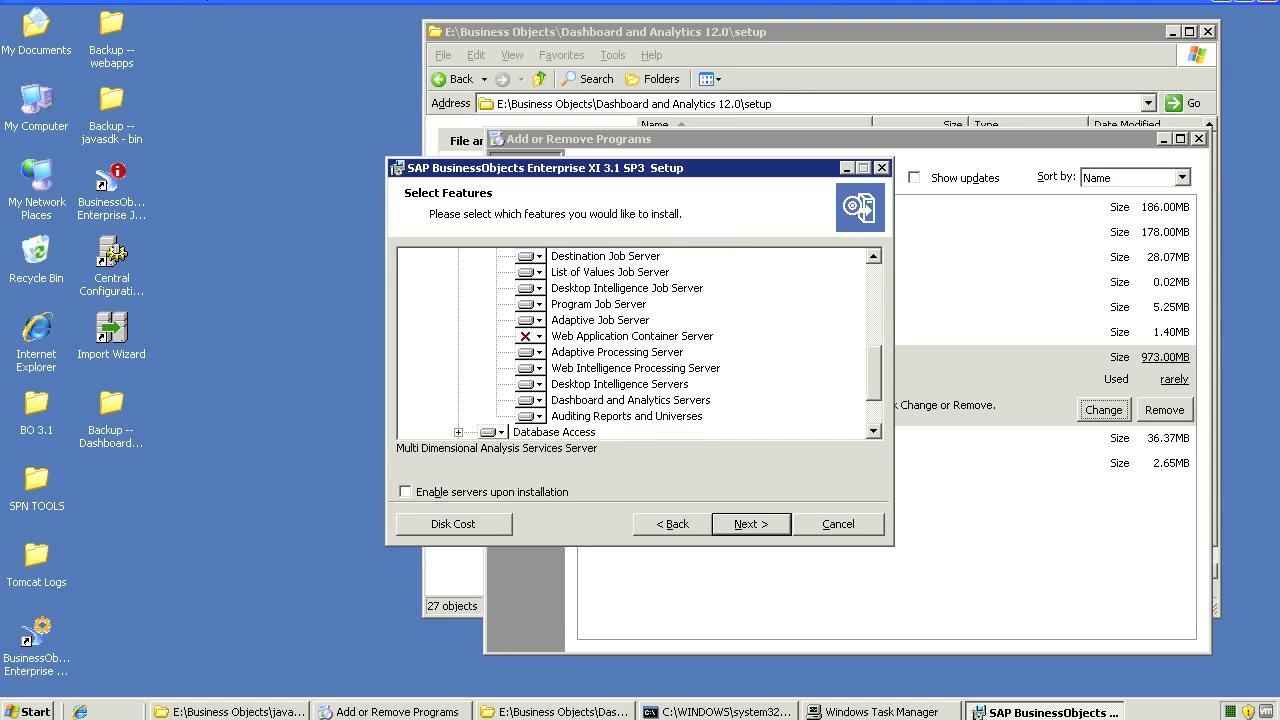
left_click(531, 400)
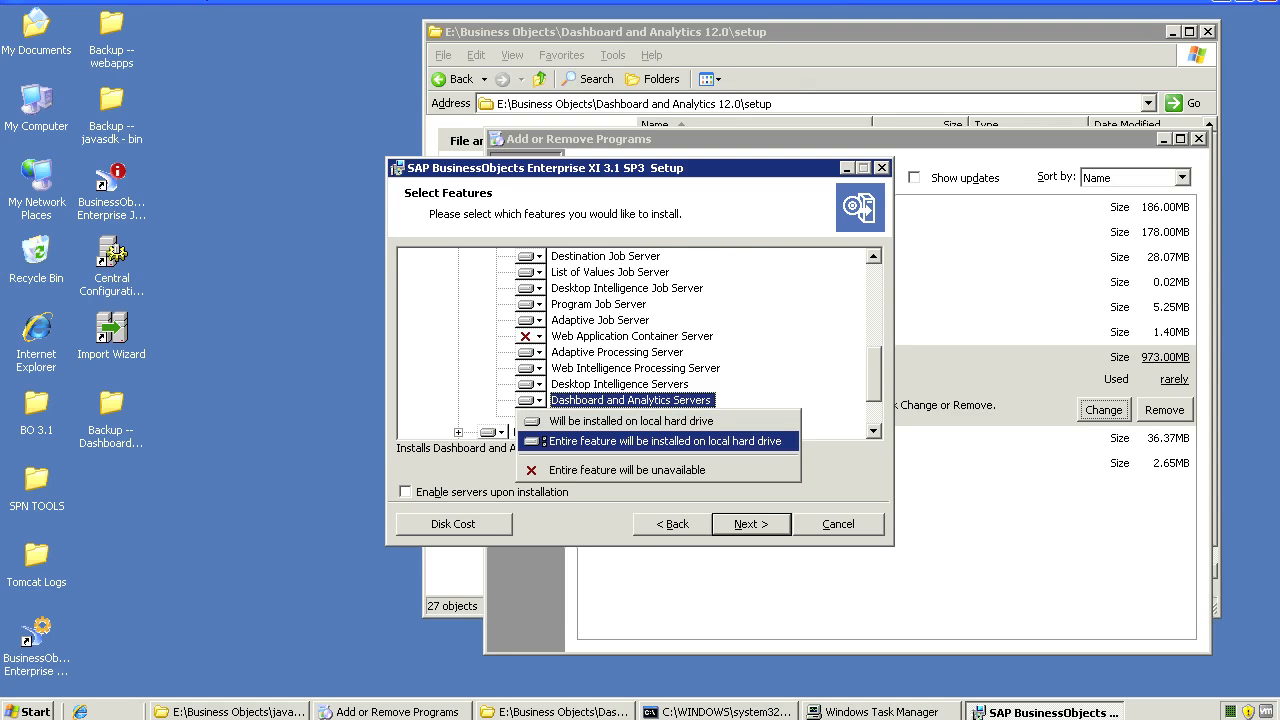
key("Escape")
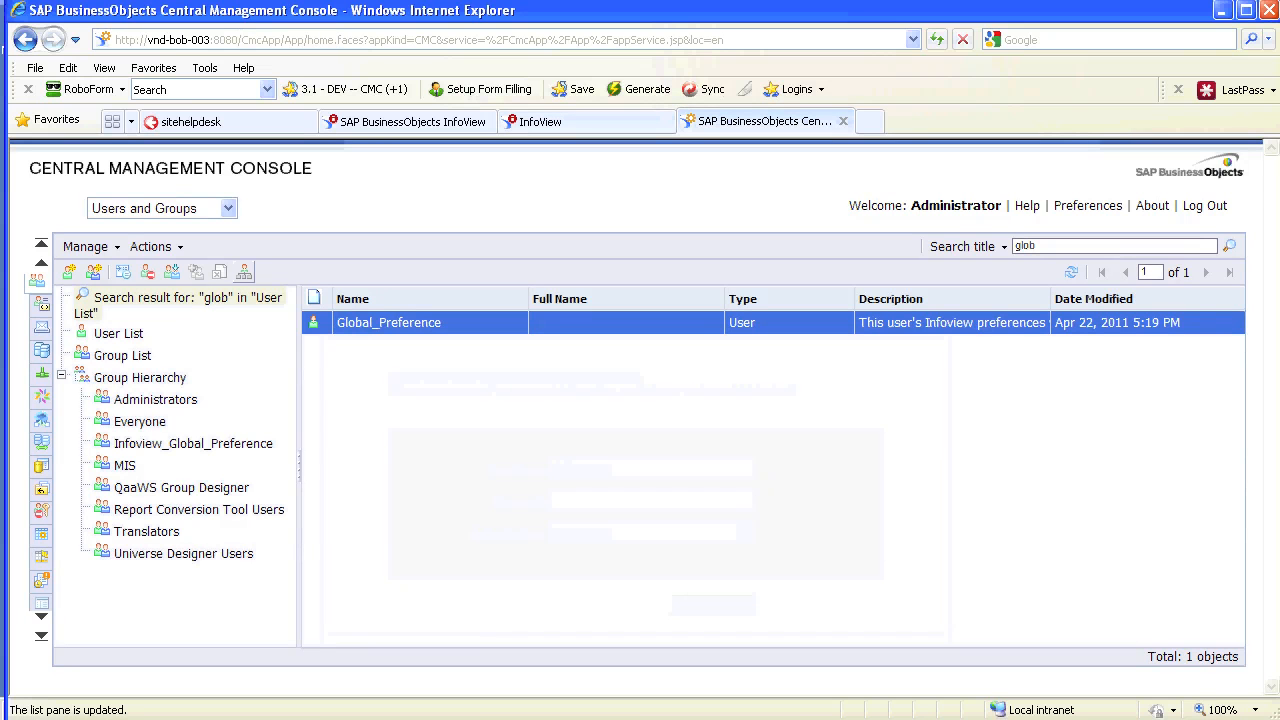
Switch the Central Management Console view to Servers
left_click(228, 208)
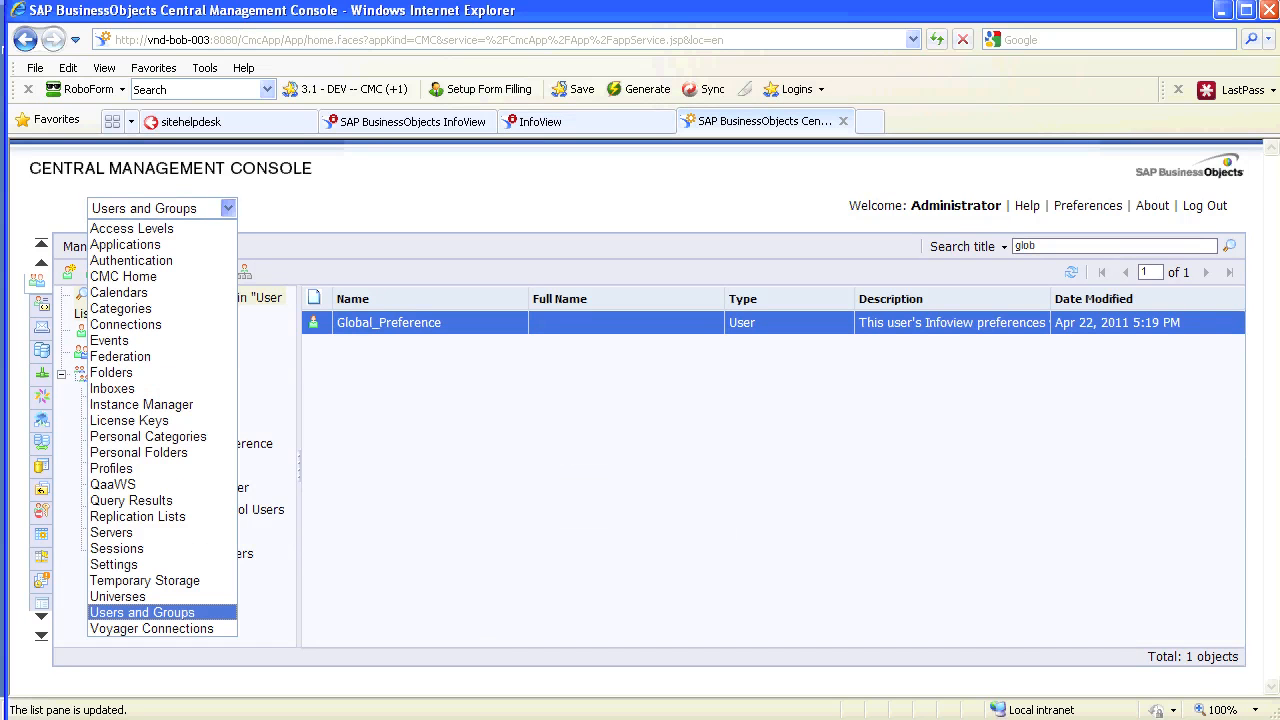
key("s")
key("Return")
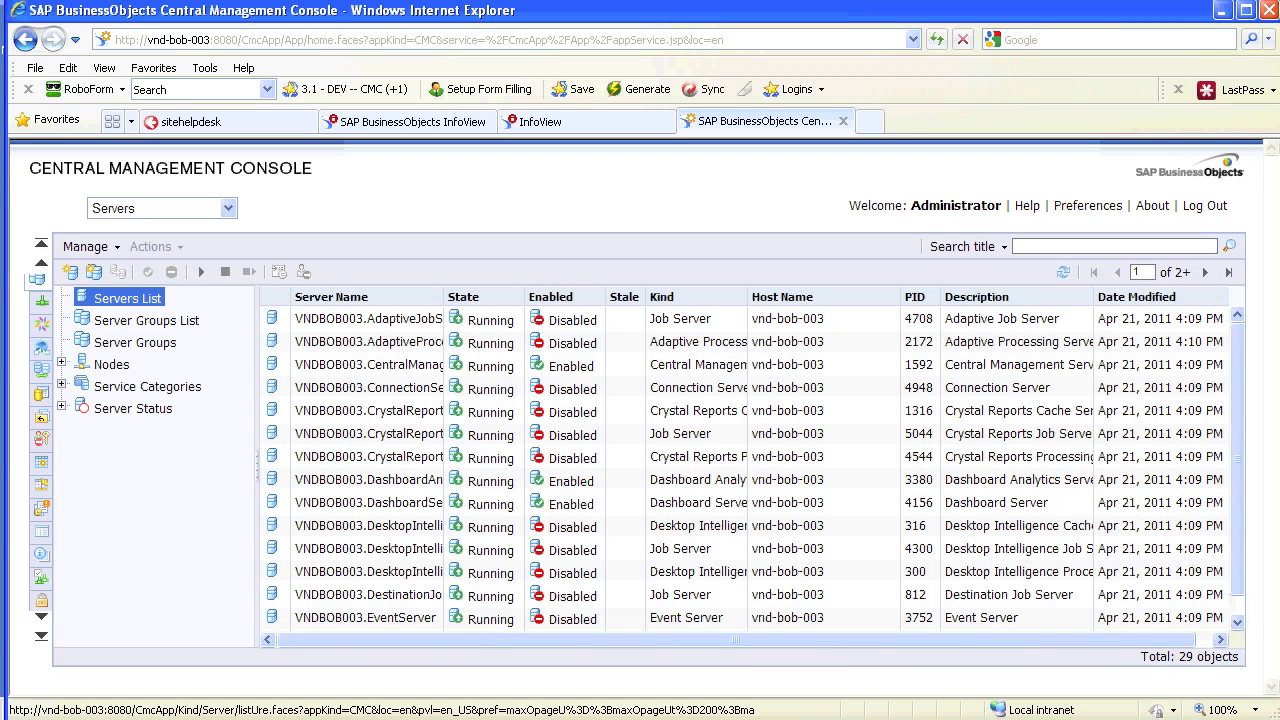
Show the 9 Performance Management servers, widen the Server Name column, and select PMRepositoryServer
left_click(62, 384)
left_click(183, 475)
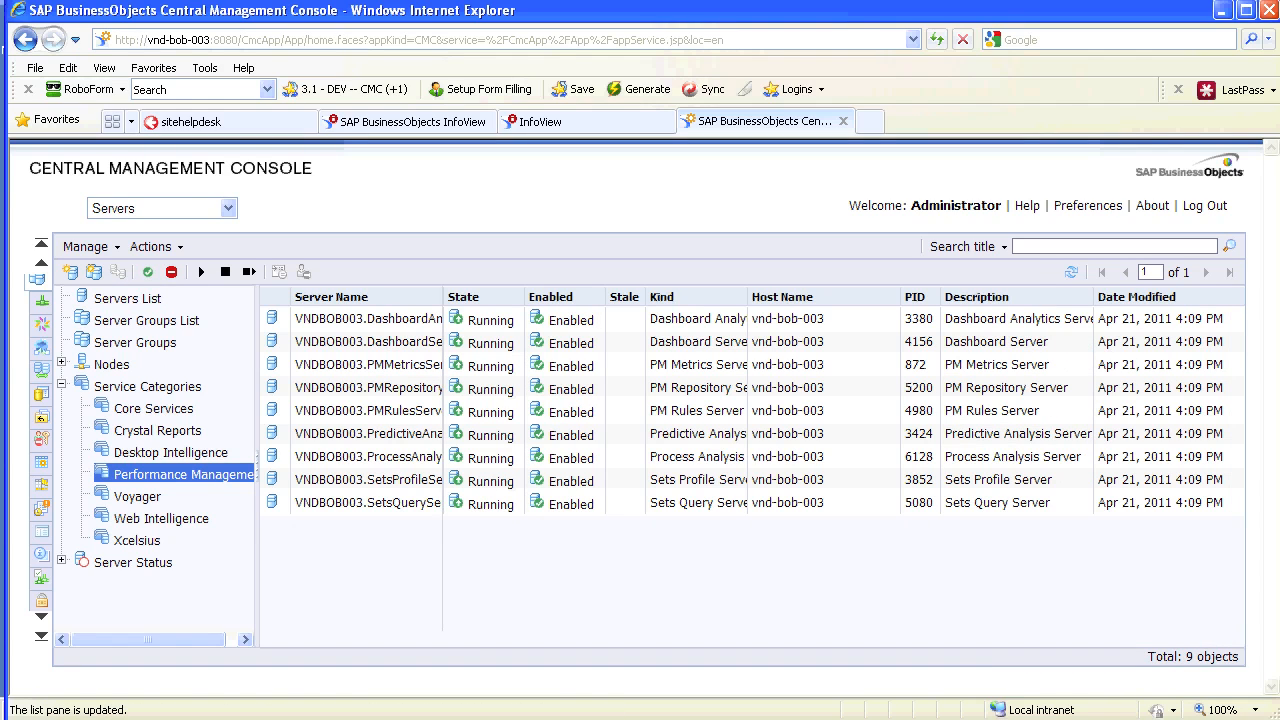
left_click_drag(443, 297, 550, 297)
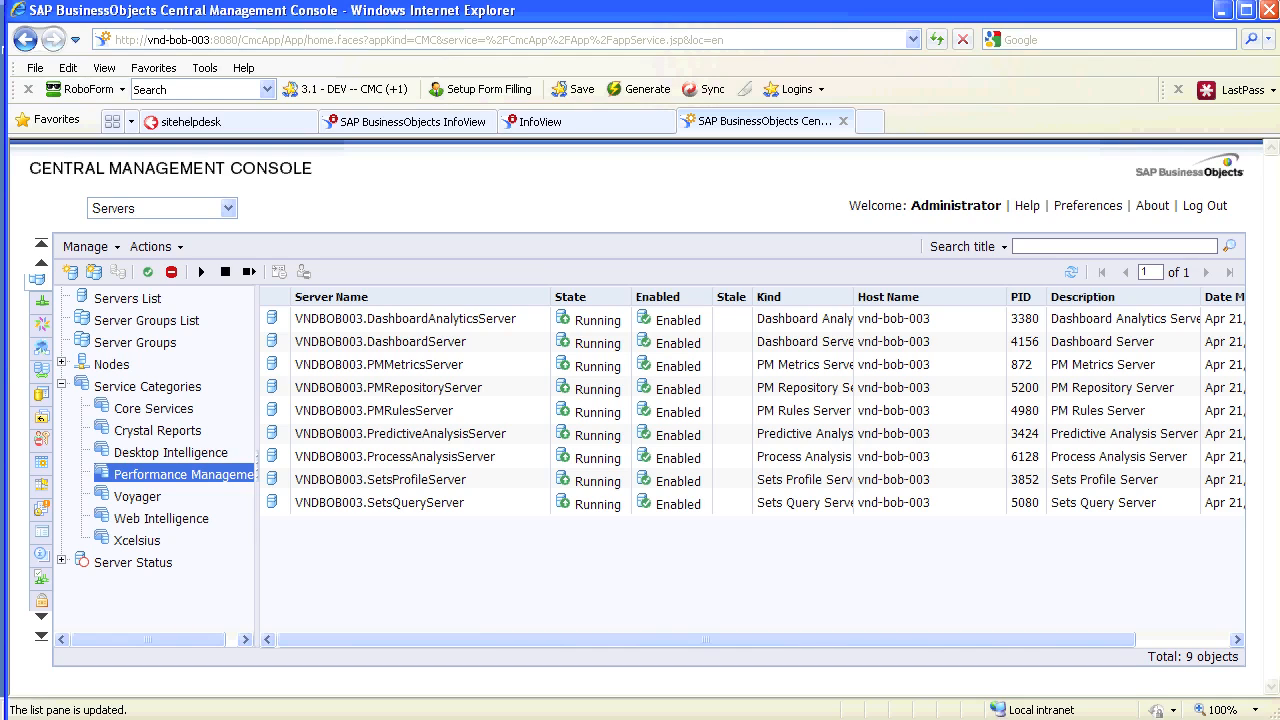
left_click(405, 319)
left_click(388, 388)
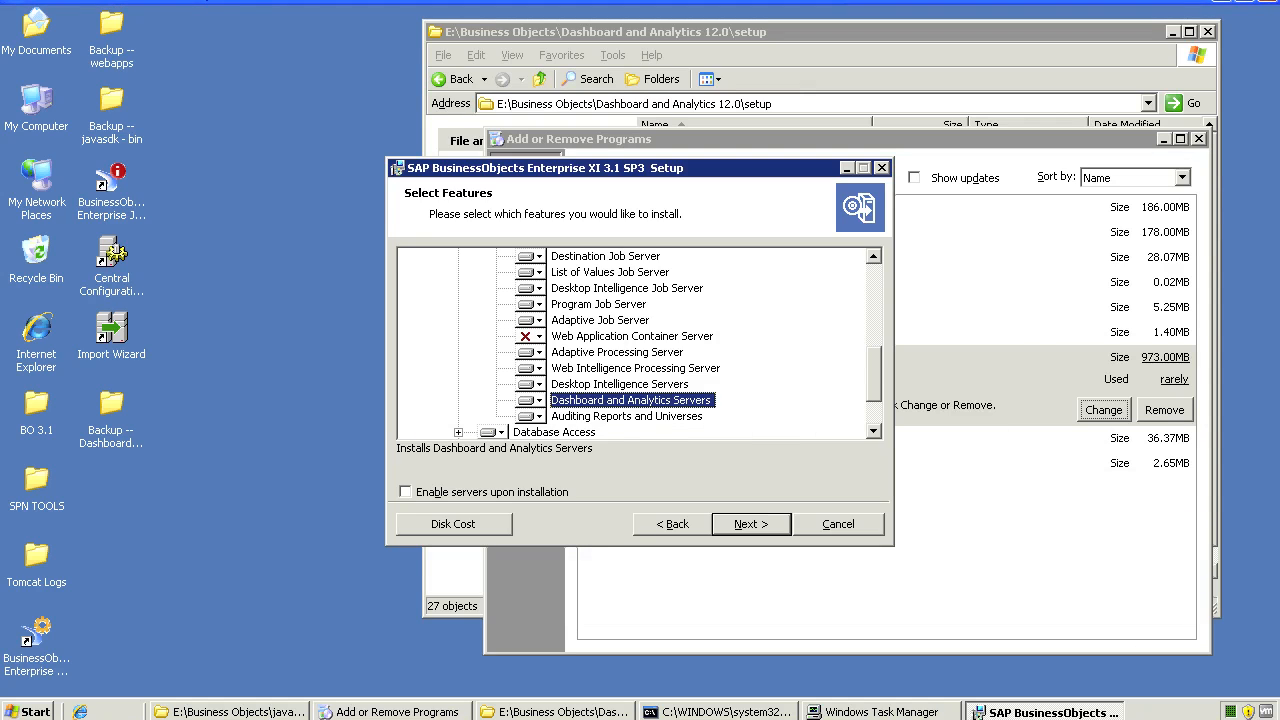
Set Dashboard and Analytics Servers to install entirely and advance to the next setup page
scroll(636, 344, "up", 1)
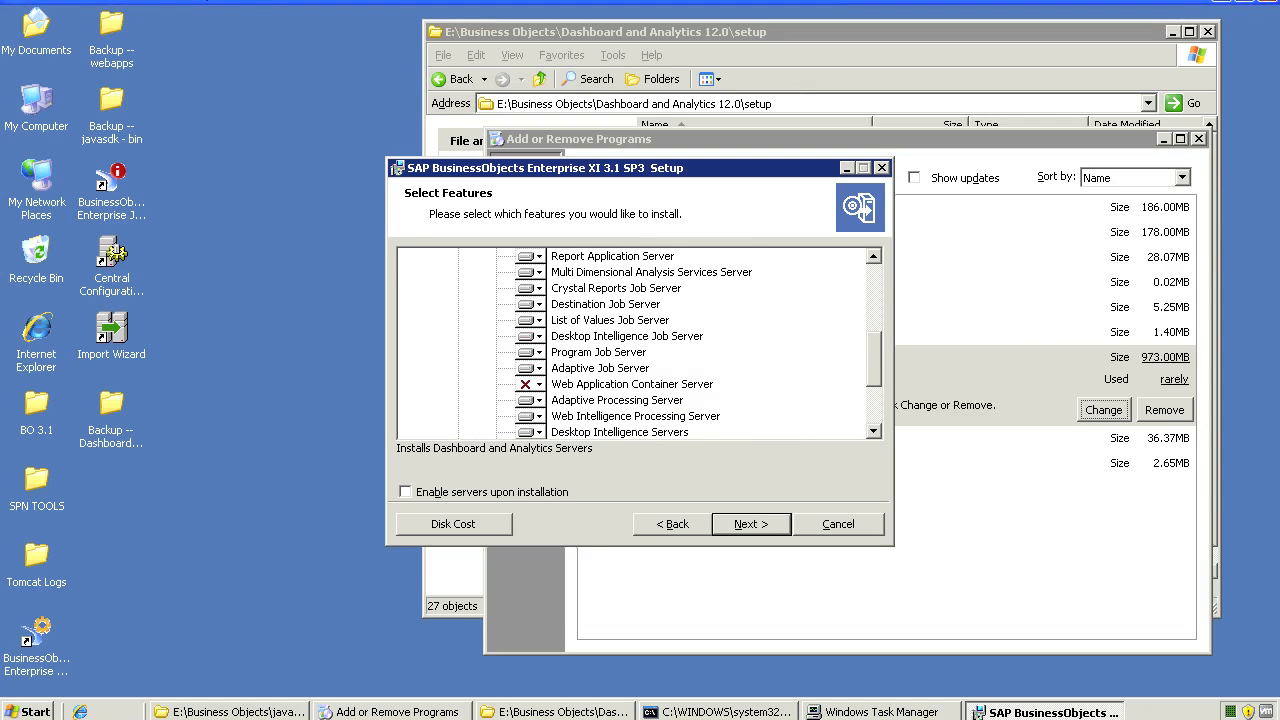
scroll(636, 344, "up", 1)
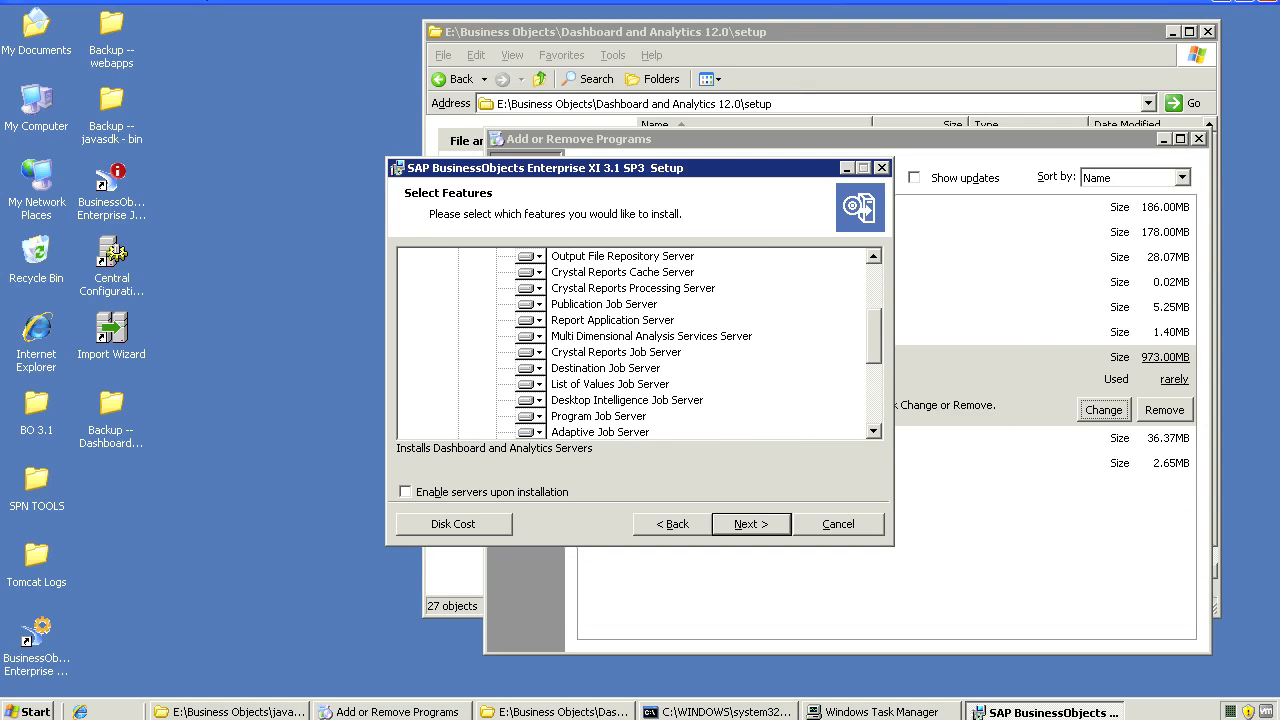
left_click(651, 336)
scroll(651, 340, "down", 2)
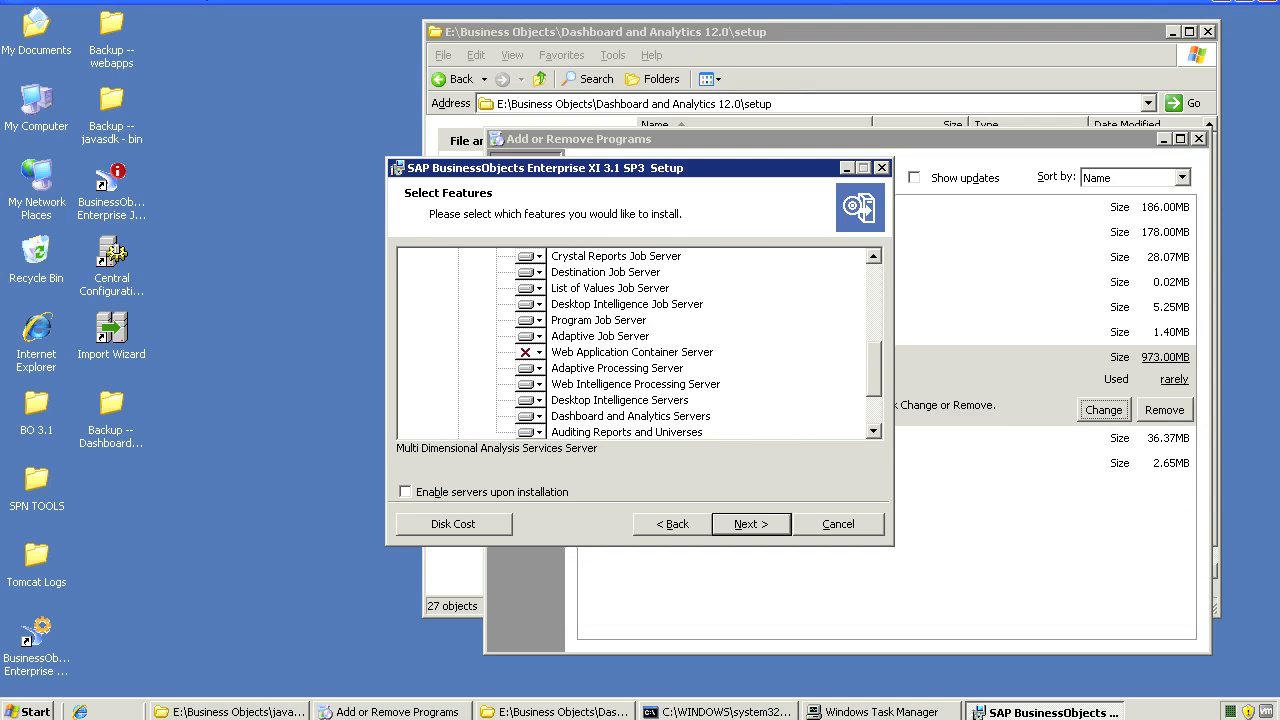
left_click(632, 416)
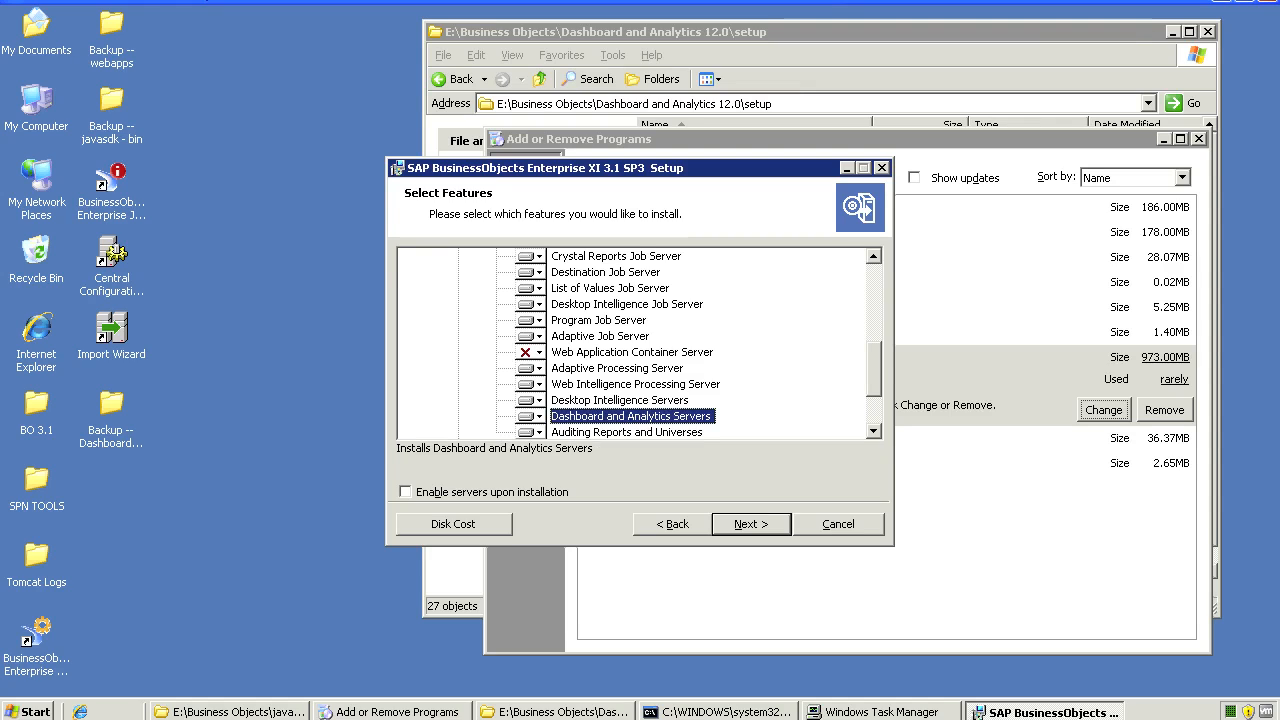
left_click(530, 416)
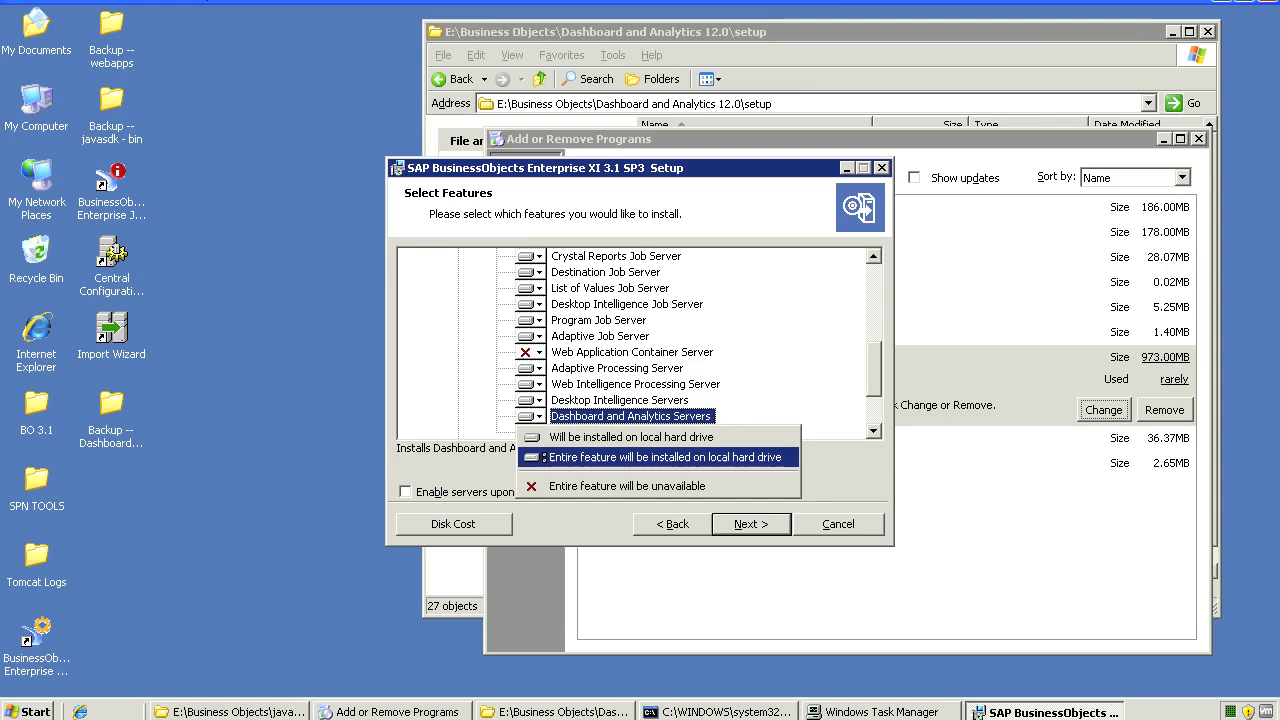
left_click(665, 457)
left_click(751, 524)
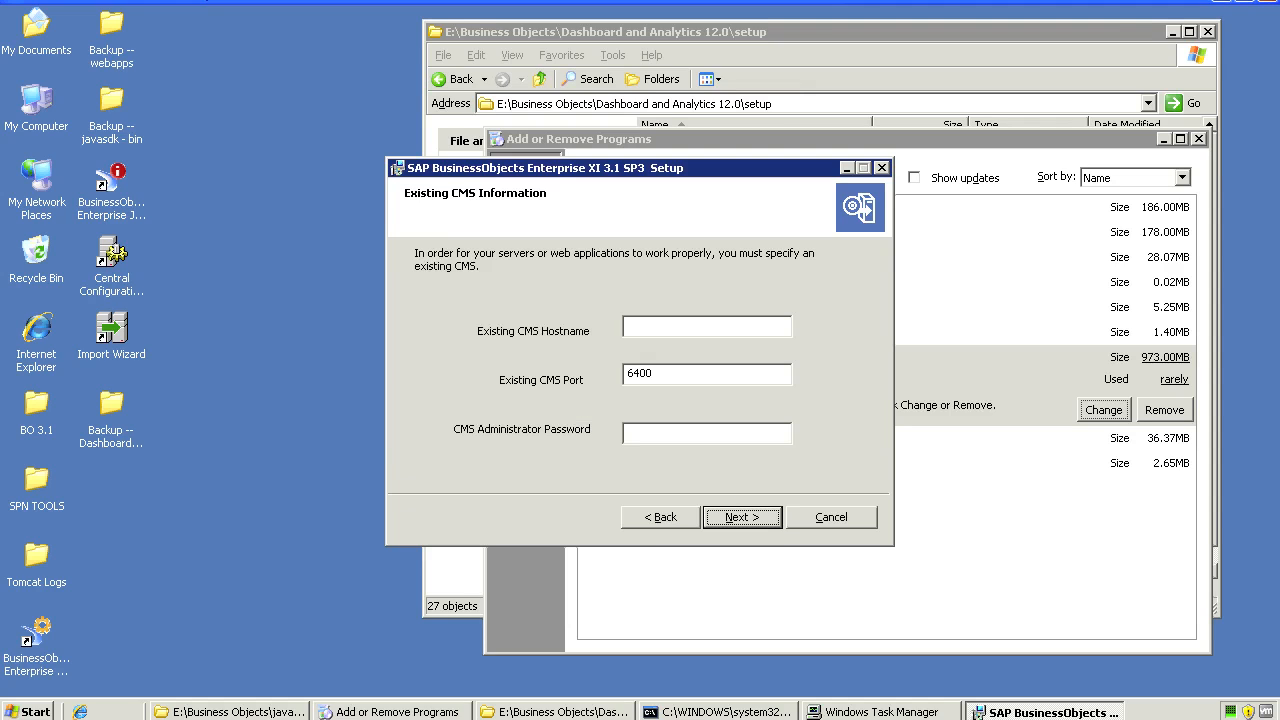
Go back, cancel and exit setup without changes, then close Add or Remove Programs
left_click(680, 326)
left_click(661, 517)
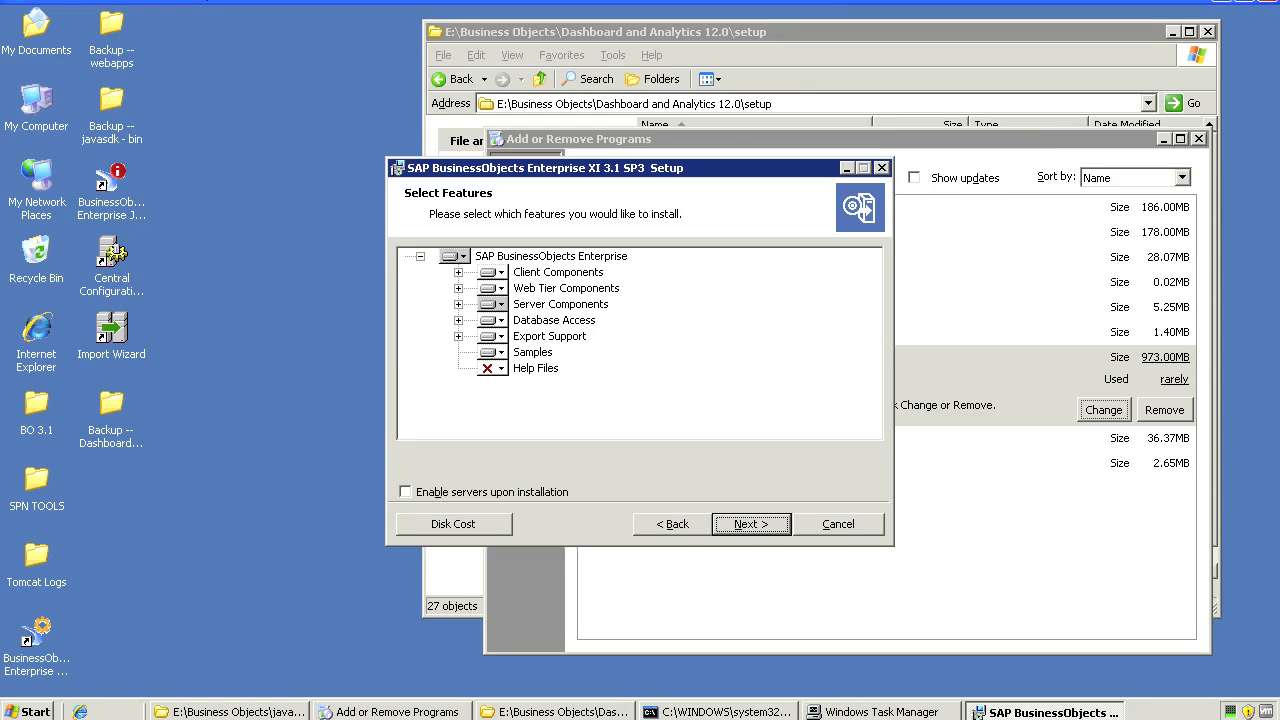
left_click(838, 524)
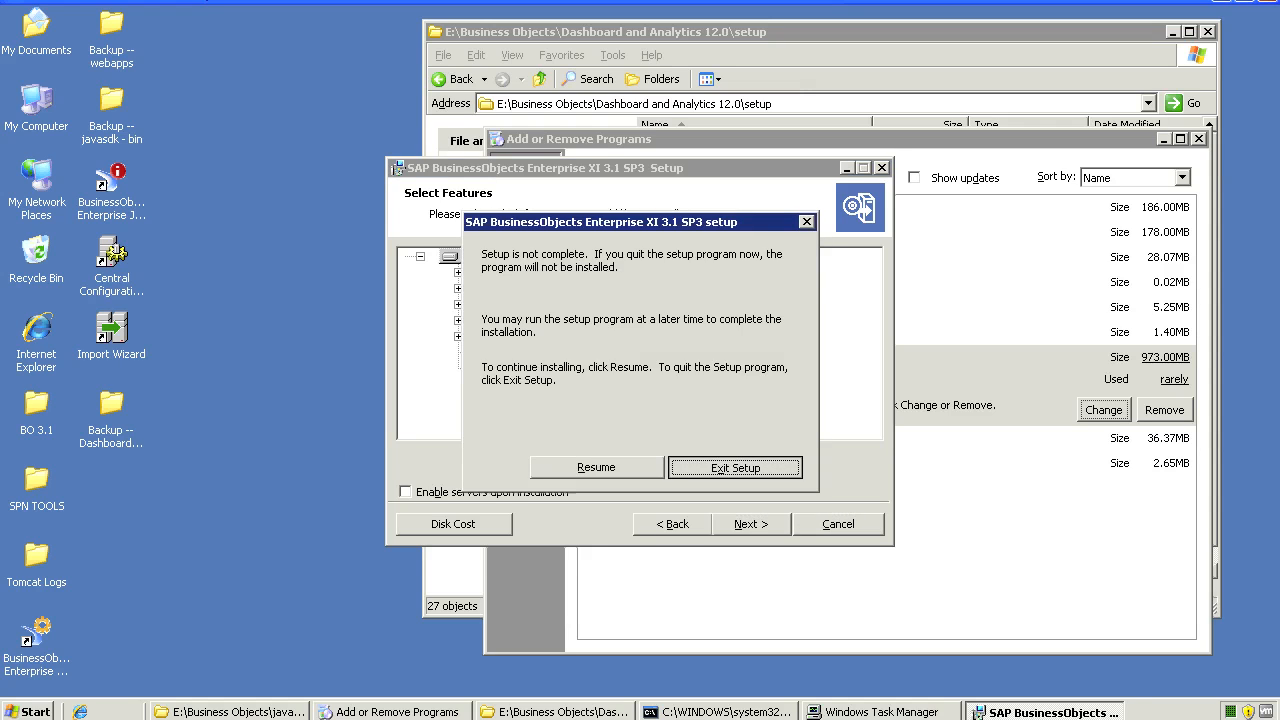
key("Return")
left_click(740, 403)
left_click(1199, 139)
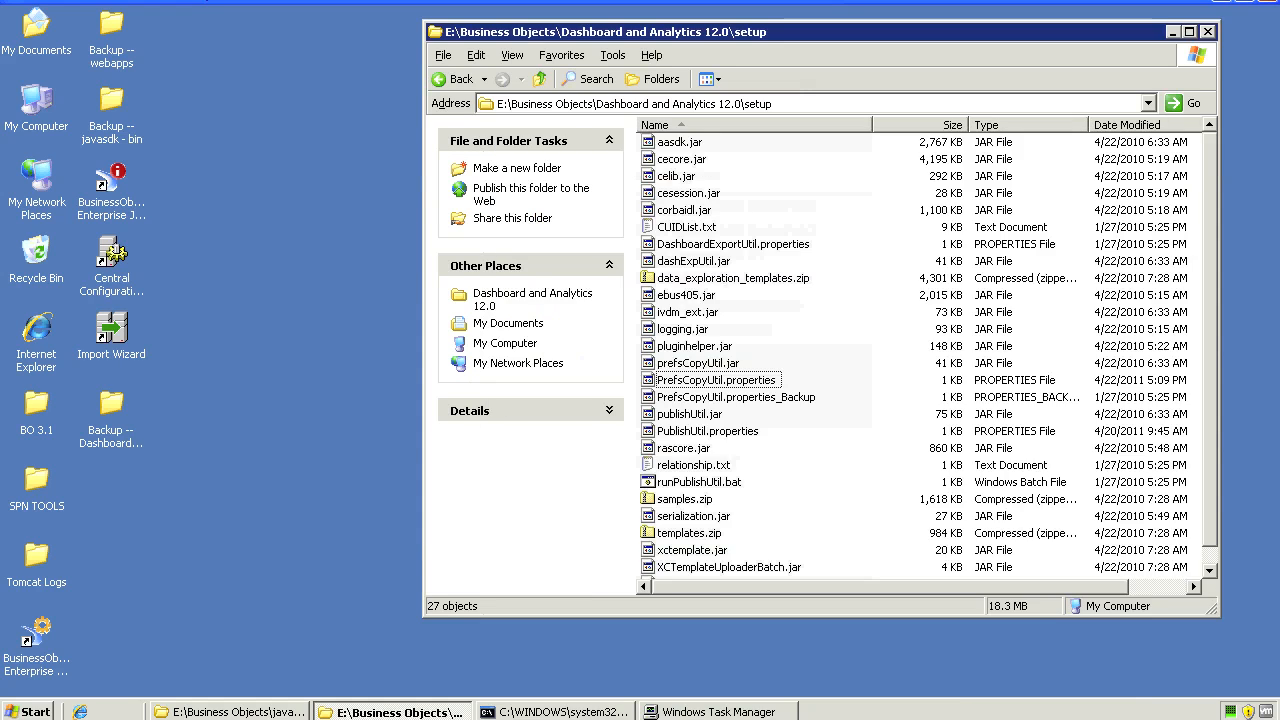
Navigate from Dashboard and Analytics 12.0 into the server's setup folder
key("BackSpace")
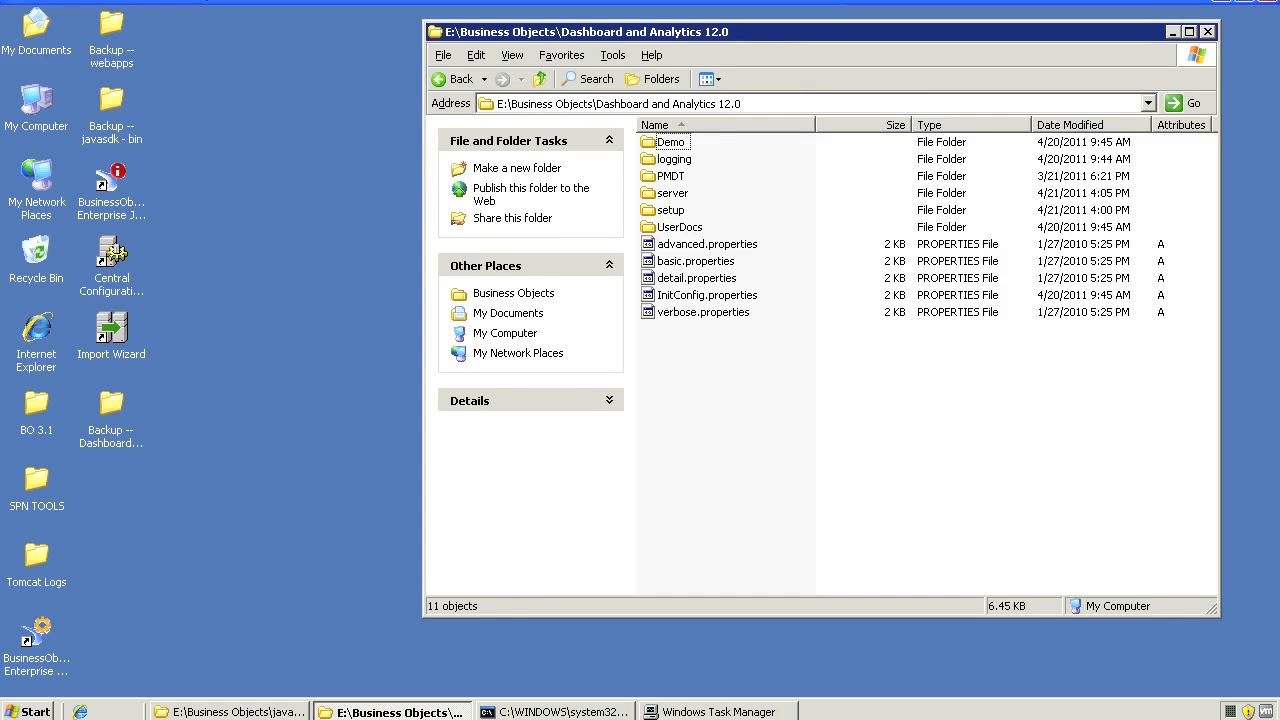
left_click(672, 193)
left_click(671, 210)
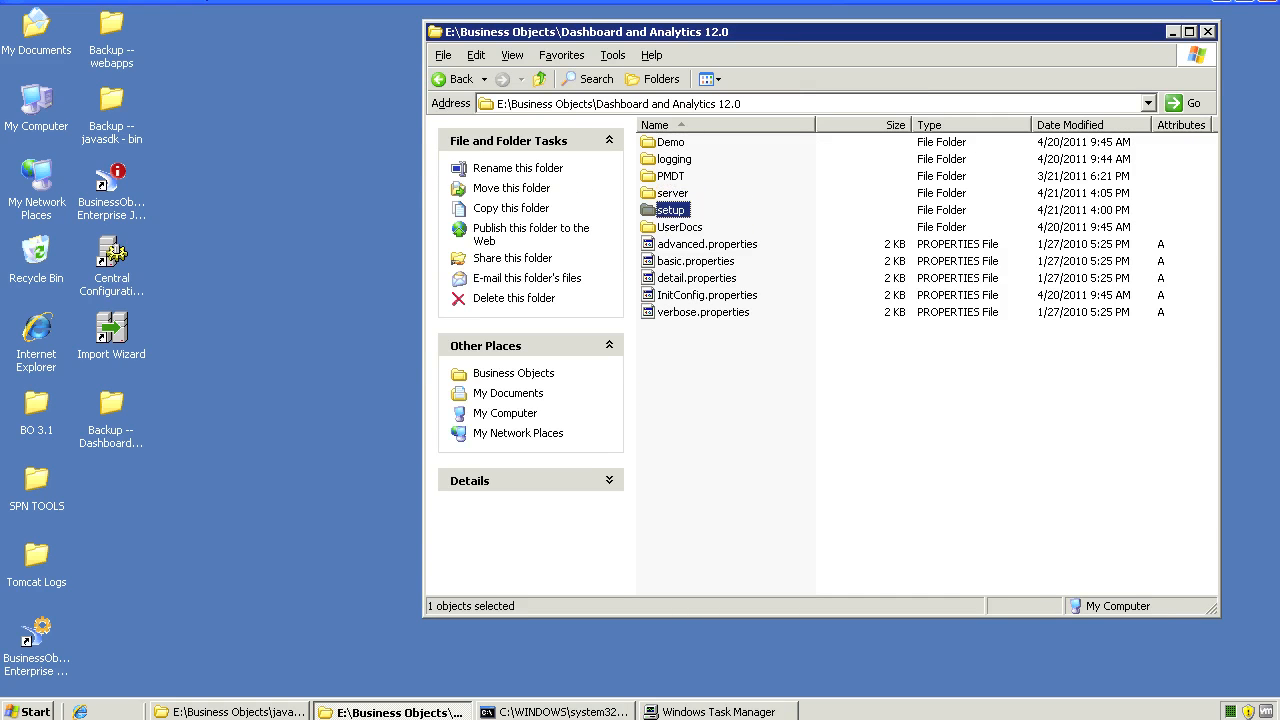
key("Return")
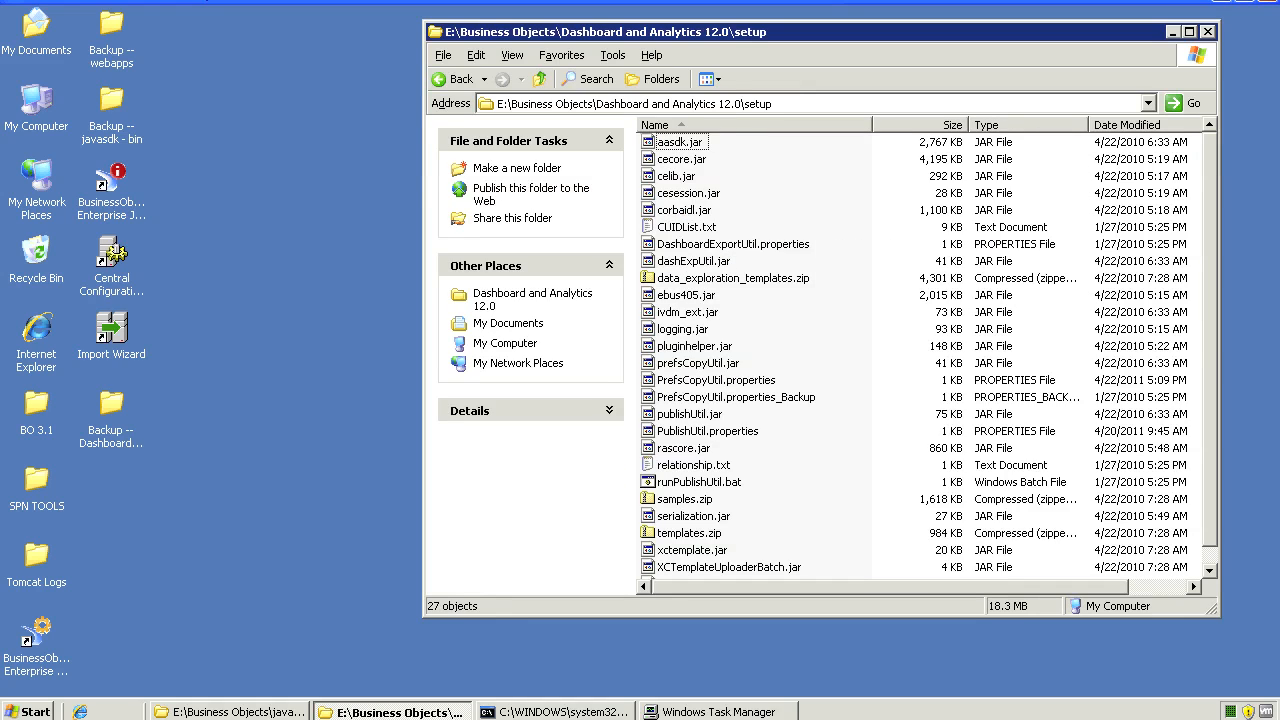
key("alt+d")
Open PrefsCopyUtil.properties_Backup and choose to select the program from a list
left_click(698, 363)
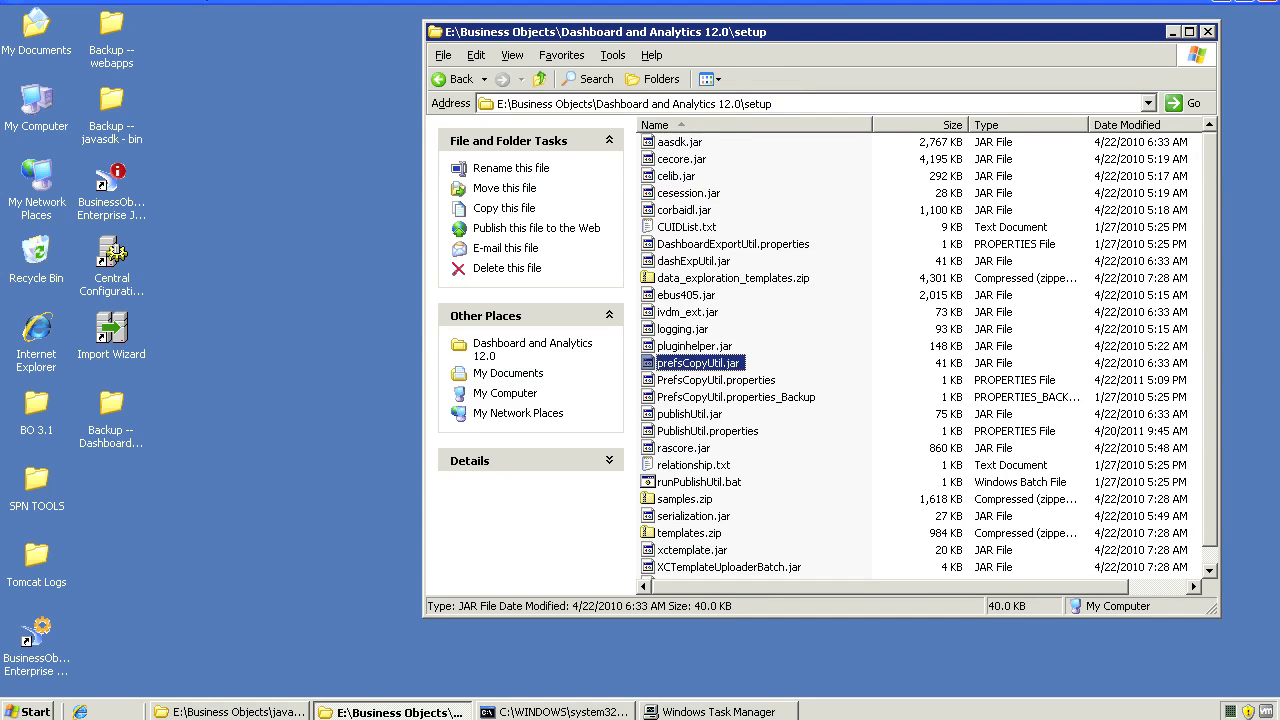
left_click(716, 380)
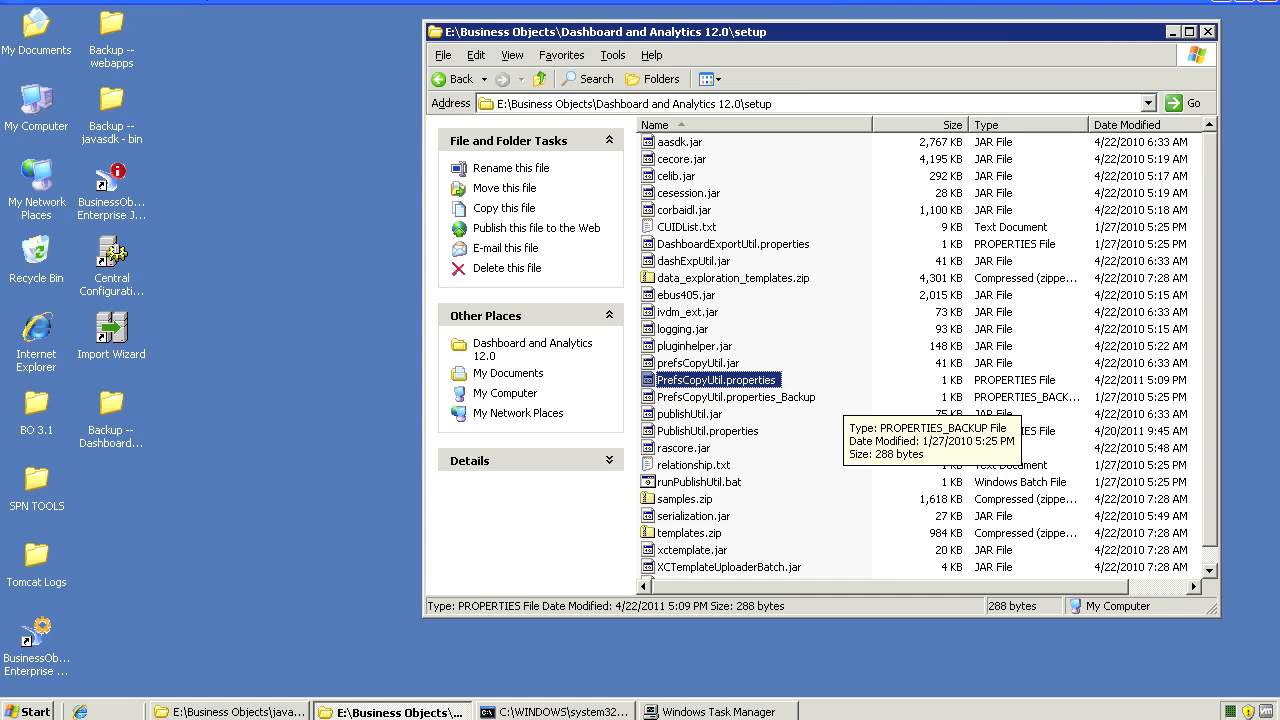
left_click(790, 397)
left_click(770, 380)
right_click(778, 397)
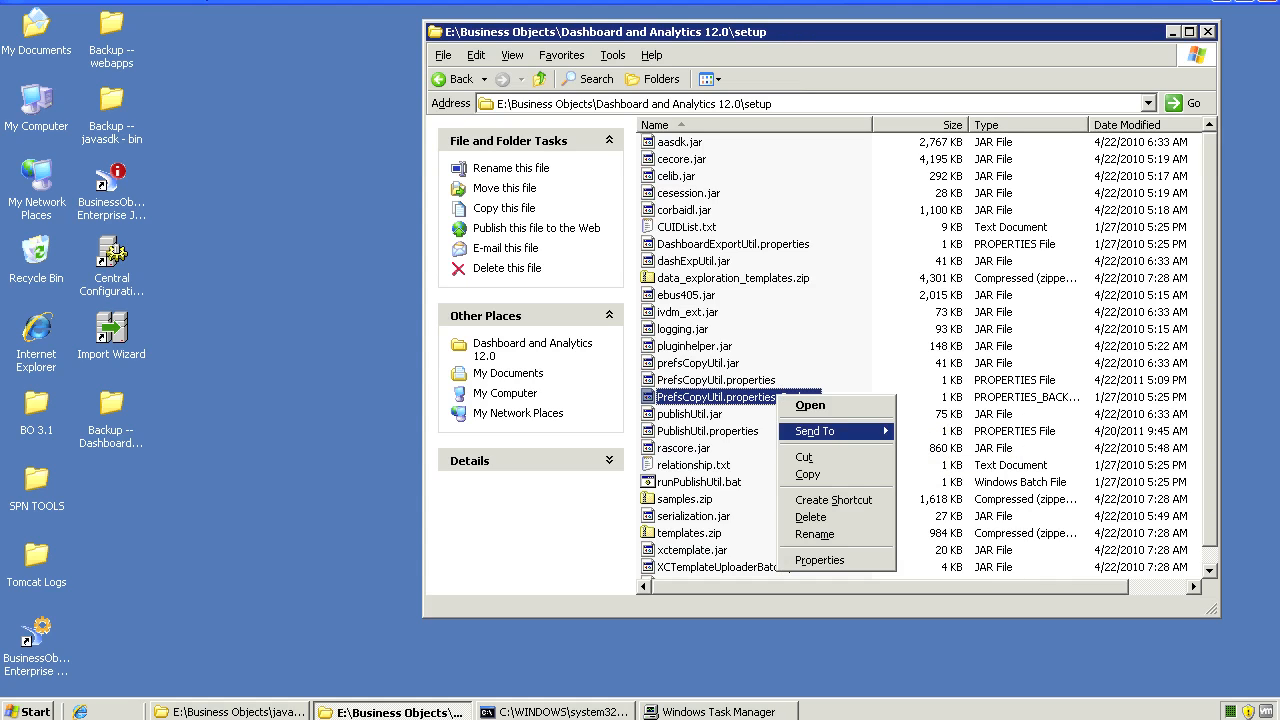
left_click(810, 405)
key("Down")
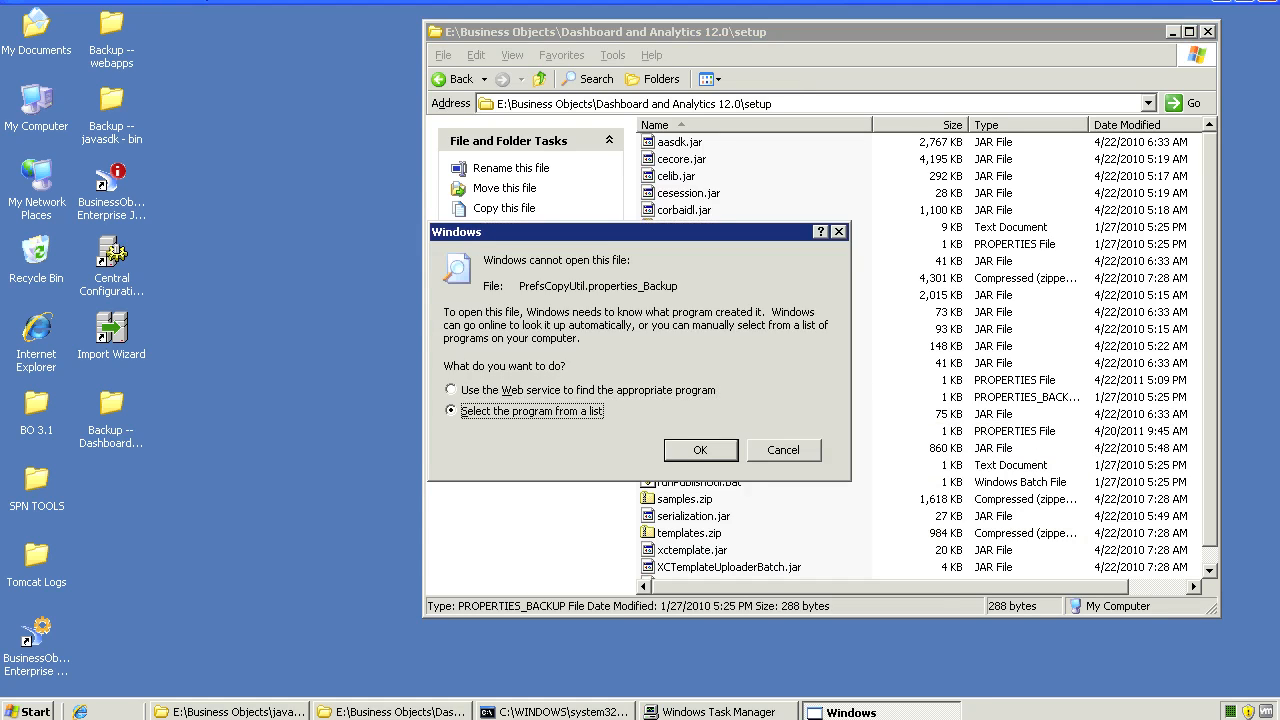
Open the backup properties file in Notepad without making Notepad the default for this type
key("Return")
left_click(515, 267)
left_click(478, 445)
left_click(691, 559)
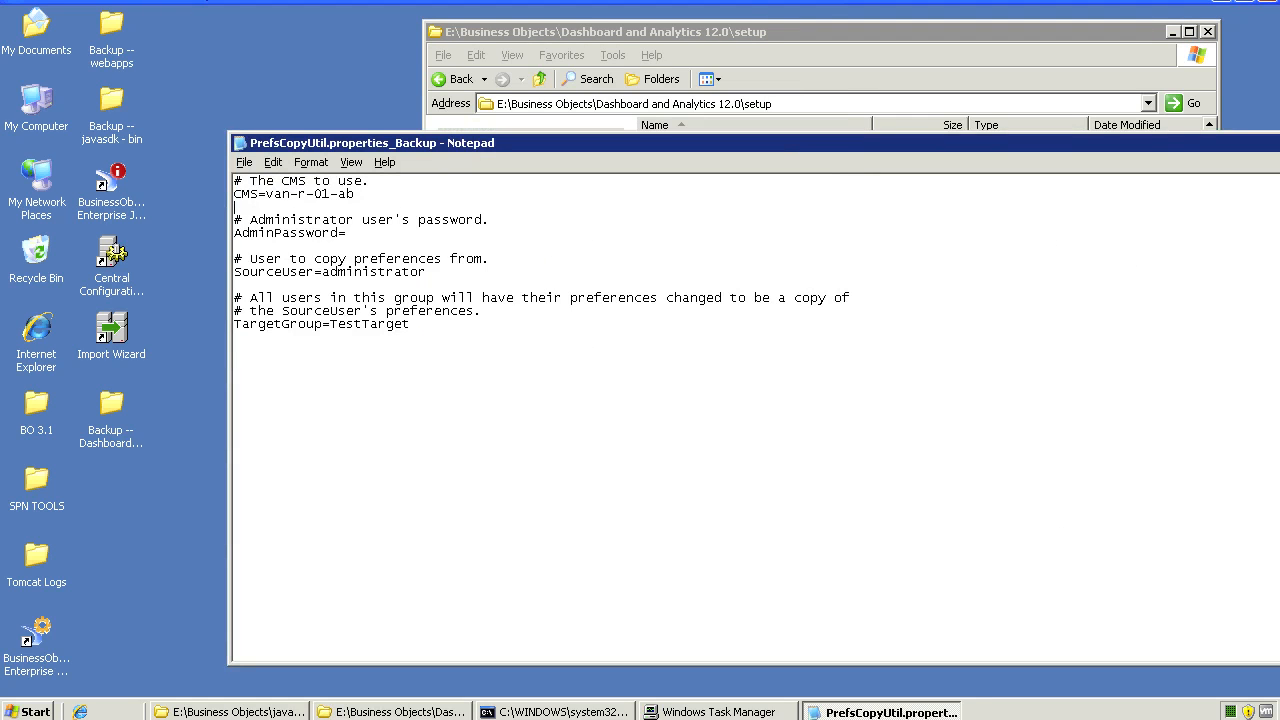
Replace the CMS value with Name_of_your_CMS and add the CMSpasswordAdmin placeholder
left_click_drag(266, 193, 355, 193)
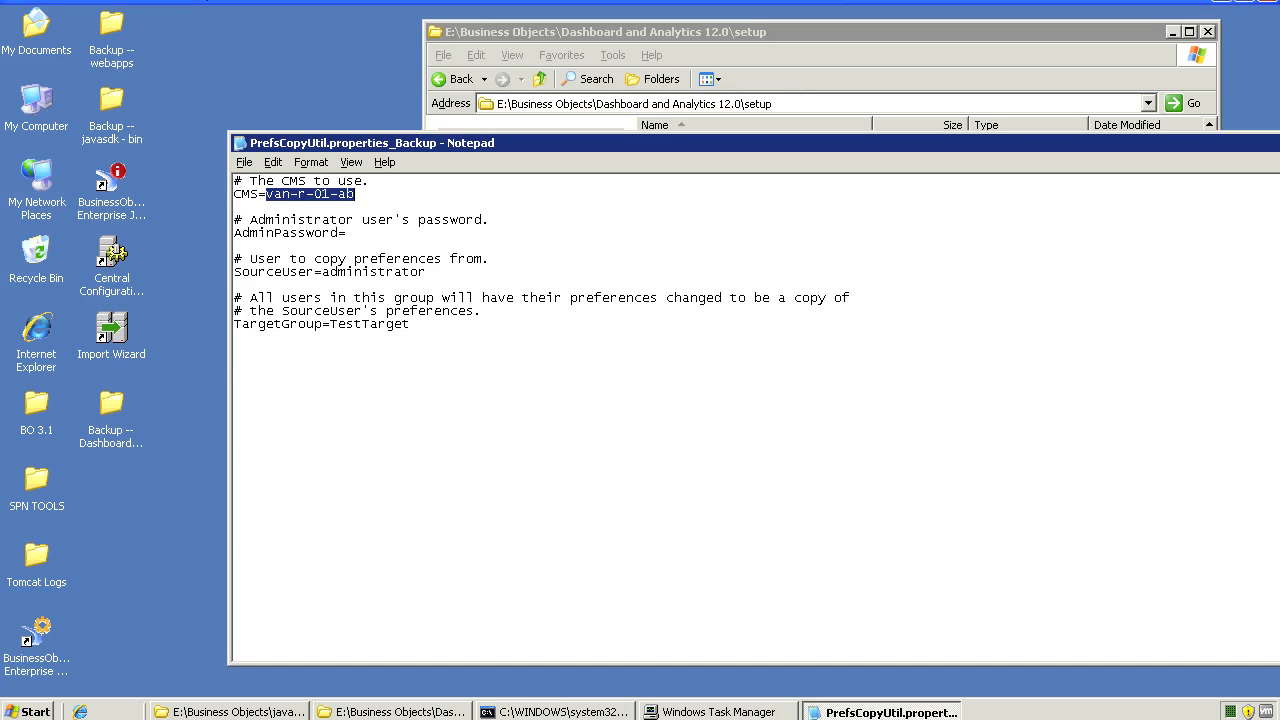
type("Nam")
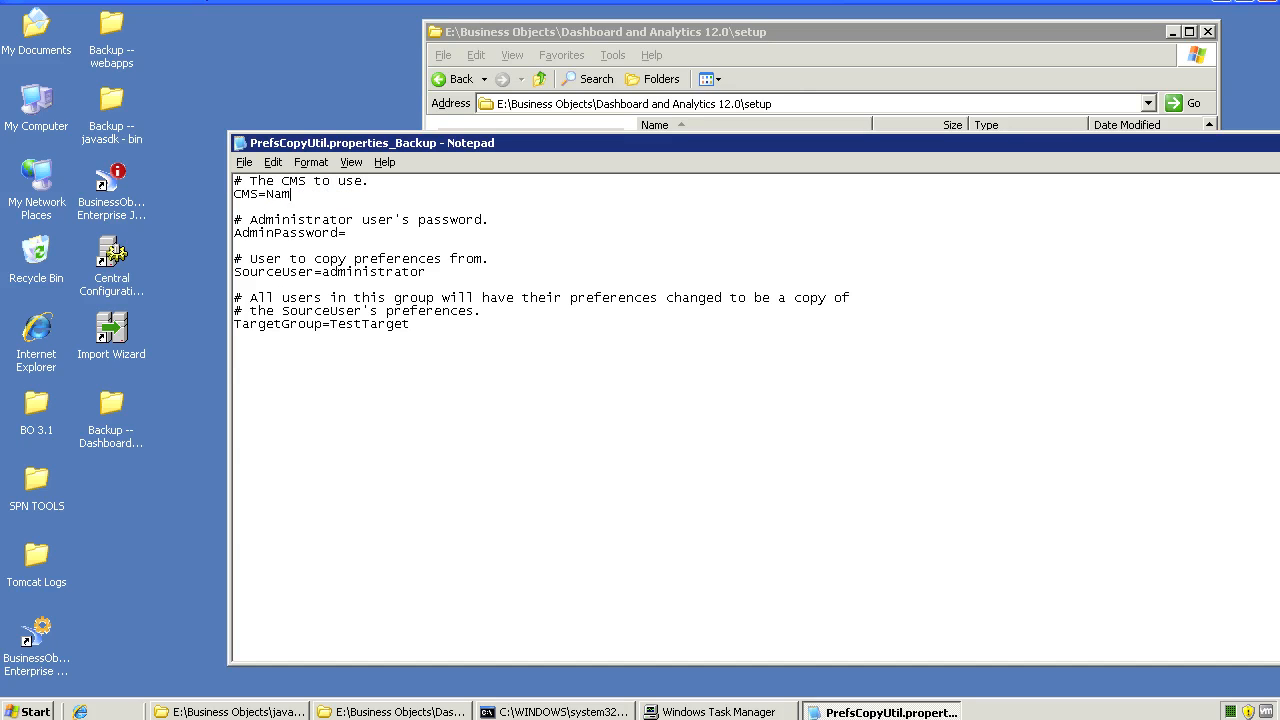
type("e of your")
left_click(306, 193)
key("BackSpace")
type("_")
left_click(330, 193)
key("BackSpace")
type("_")
type("_CMS")
type("p")
type("assword")
type("Admin_")
Replace SourceUser 'administrator' with Global_Preference, after adding and then deleting a temporary advisory comment
double_click(326, 271)
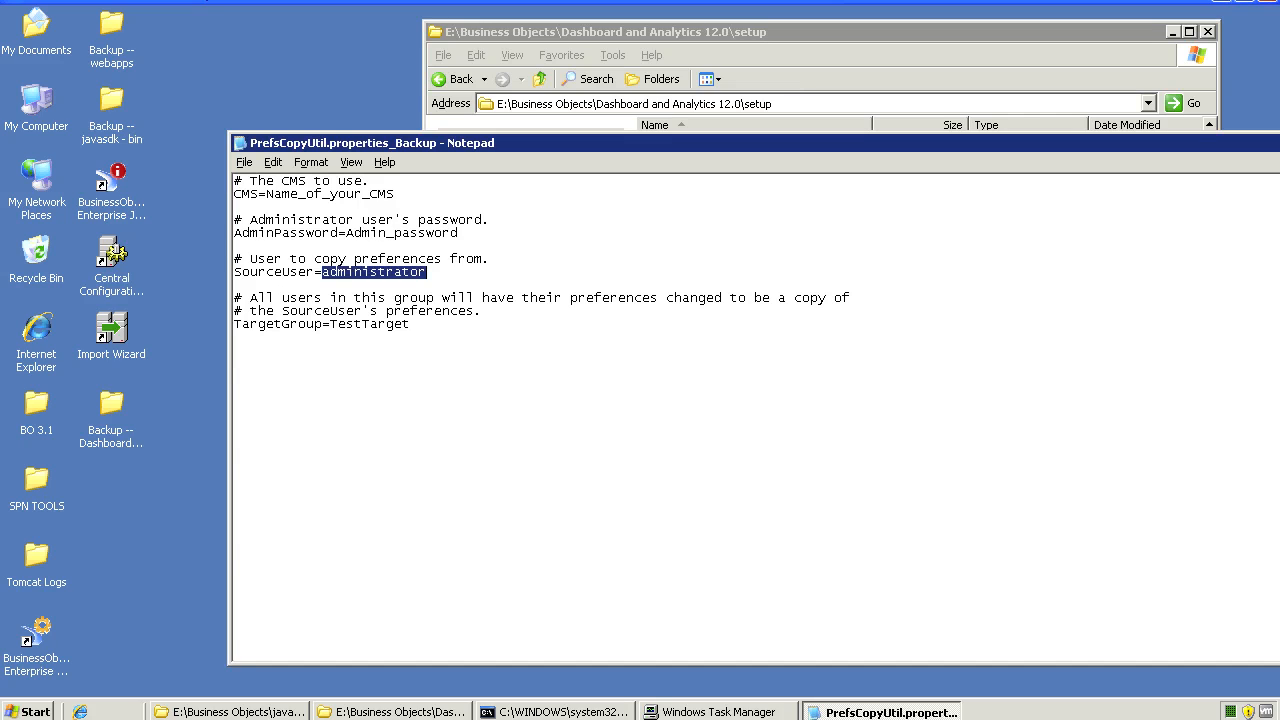
left_click(428, 272)
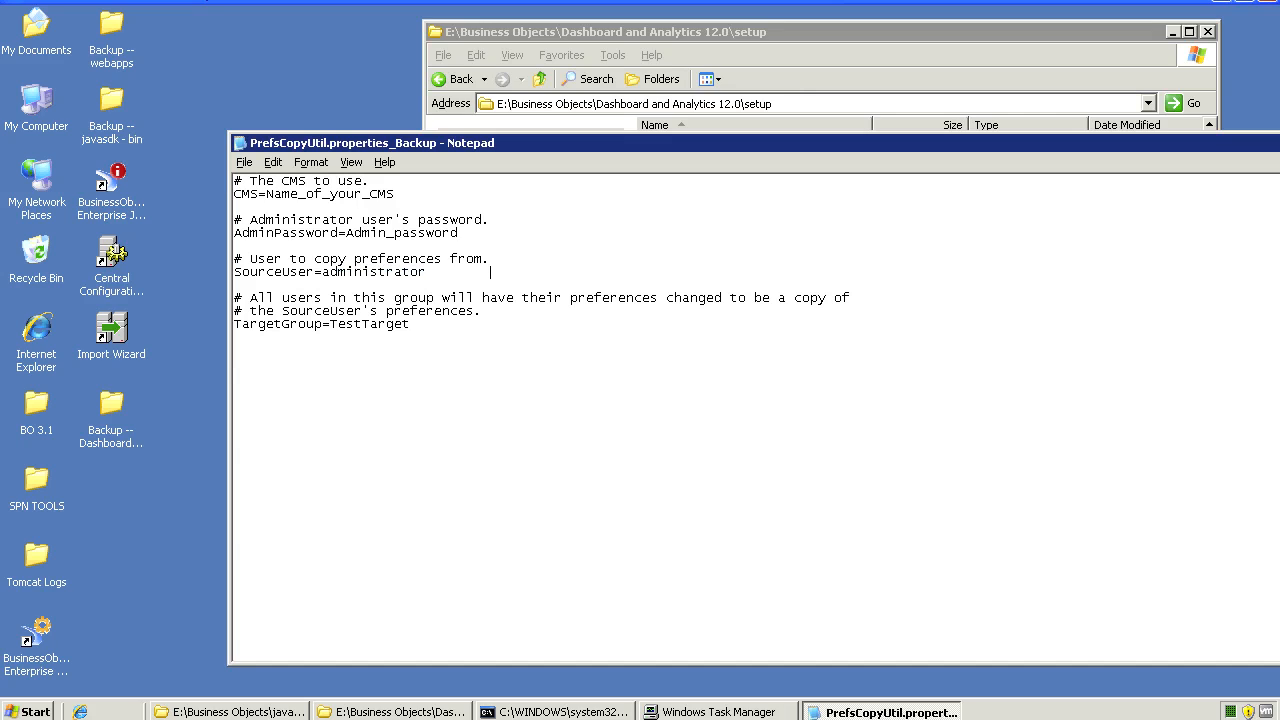
type("-- best is to use a d")
key("BackSpace")
type("different user b/c ")
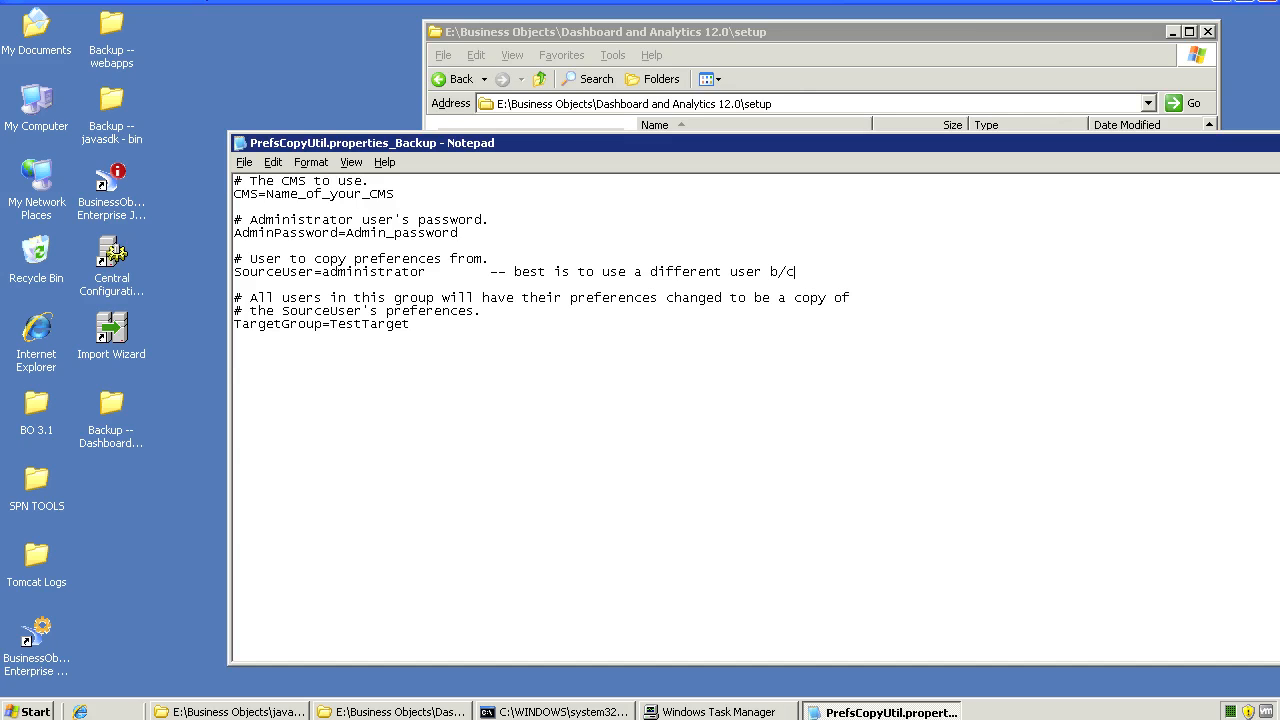
type("admins can often change preferences")
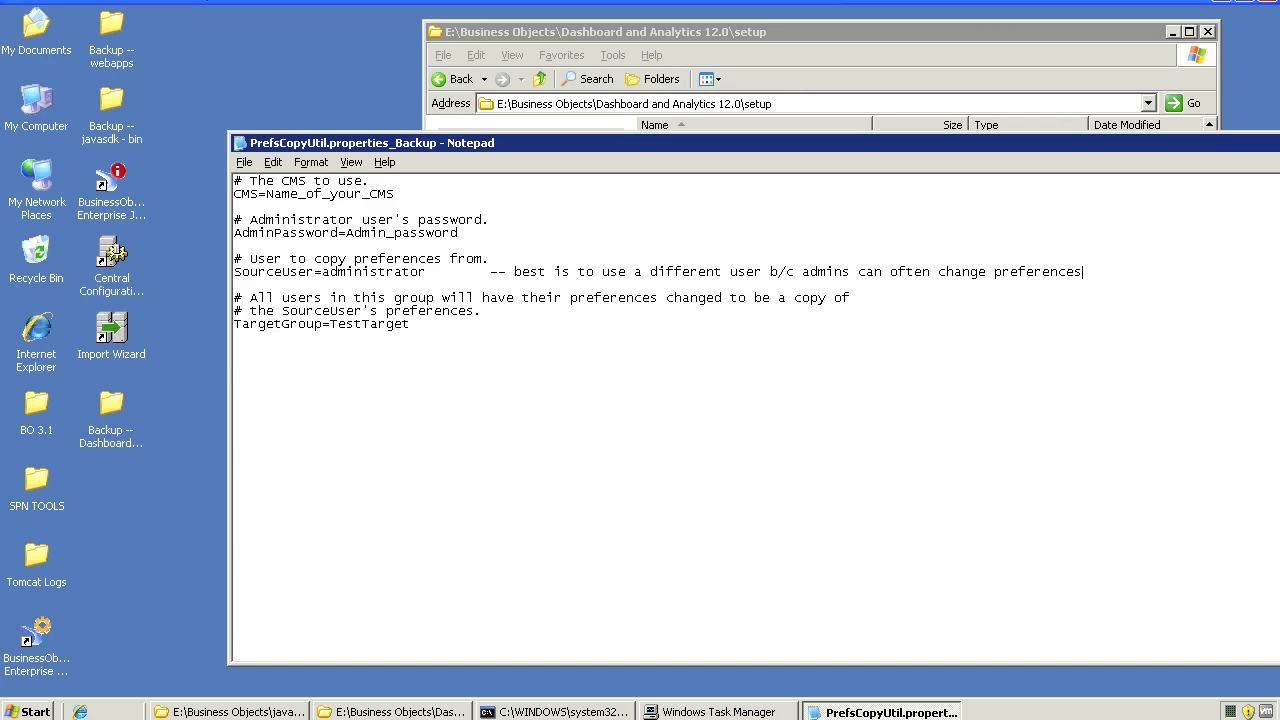
key("ctrl+shift+Left")
key("ctrl+shift+Left")
key("ctrl+shift+Left")
key("ctrl+shift+Left")
key("ctrl+shift+Left")
key("ctrl+shift+Left")
key("ctrl+shift+Left")
key("ctrl+shift+Left")
key("ctrl+shift+Left")
key("ctrl+shift+Left")
key("ctrl+shift+Left")
key("ctrl+shift+Left")
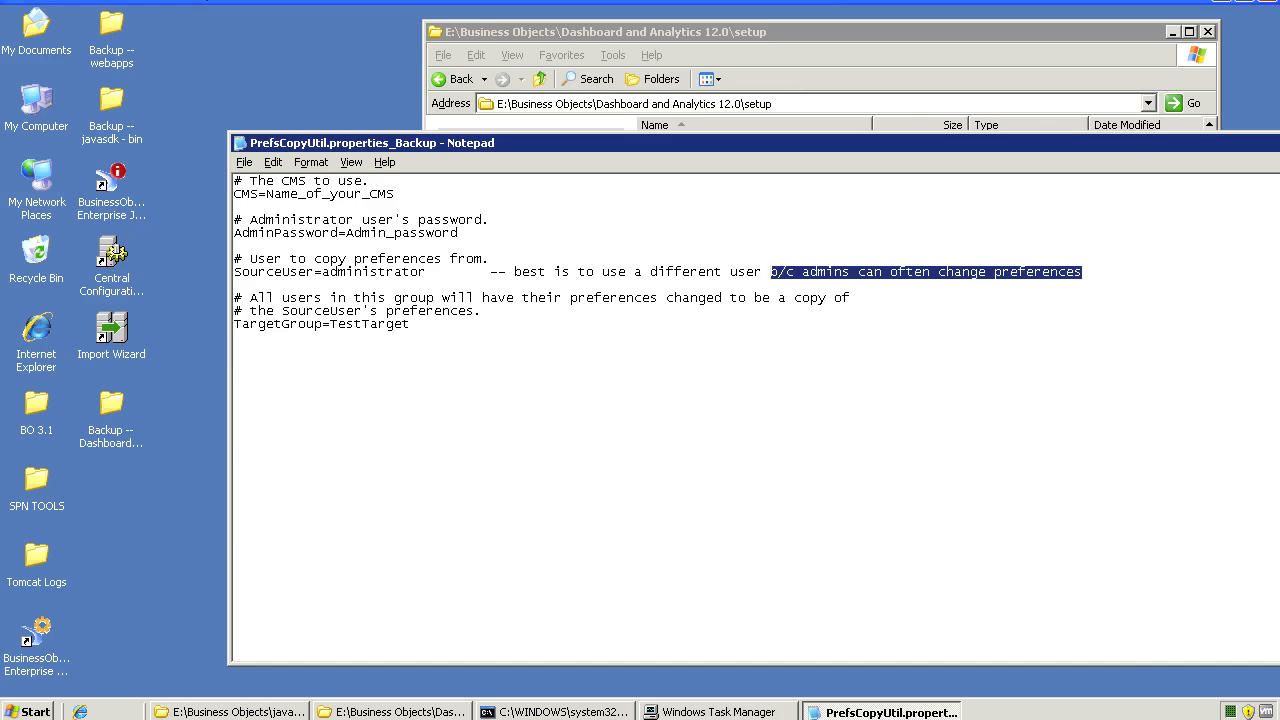
key("ctrl+shift+Left")
key("ctrl+shift+Left")
key("Delete")
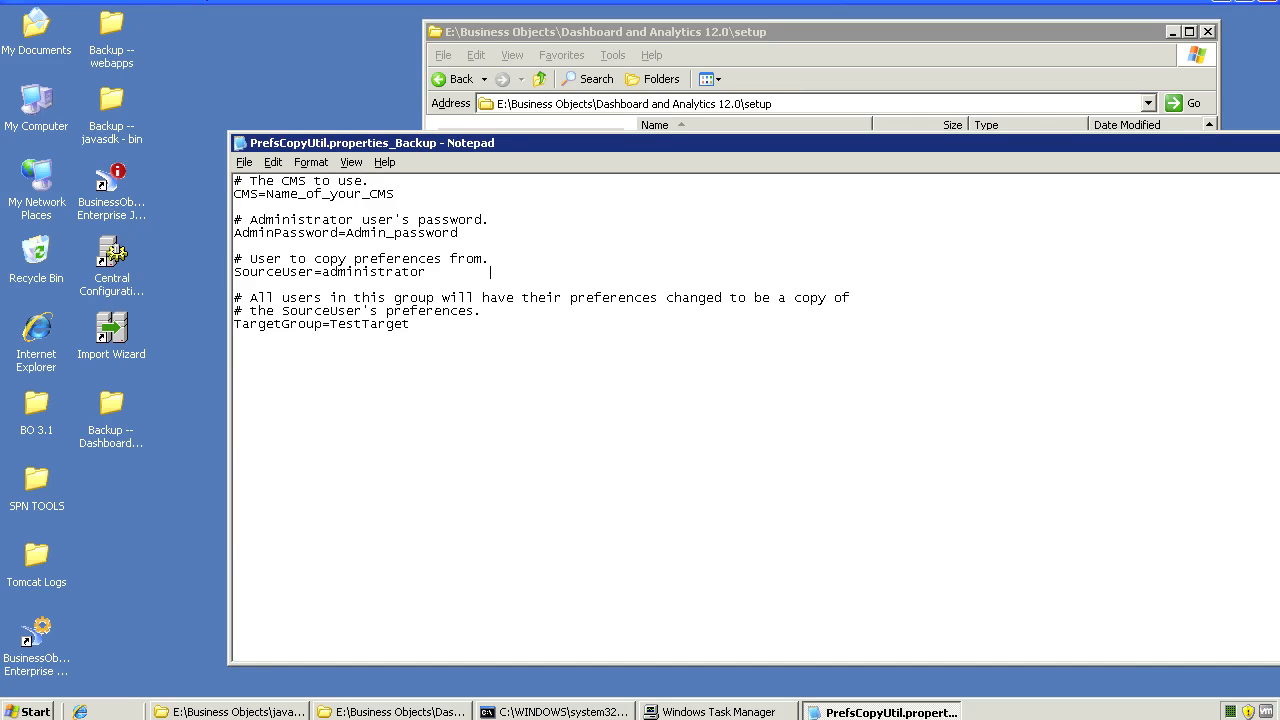
double_click(326, 271)
type("Global_Preference")
Set the target group to Infoview_Global_Preference and mask the admin password with asterisks
key("shift+Left")
key("shift+Left")
key("shift+Left")
key("shift+Left")
key("shift+Left")
key("shift+Left")
key("shift+Left")
key("shift+Left")
key("shift+Left")
key("shift+Left")
key("shift+Left")
key("shift+Left")
key("shift+Left")
key("shift+Left")
key("shift+Left")
key("shift+Left")
key("shift+Left")
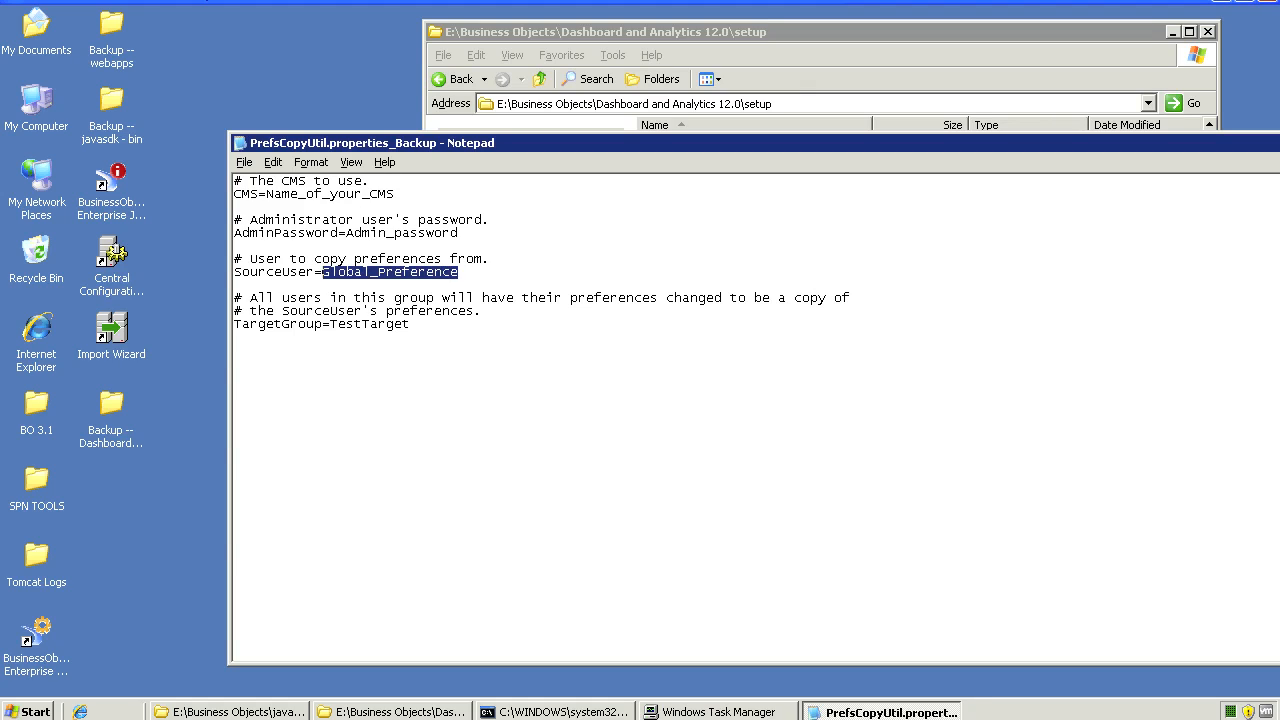
left_click(235, 285)
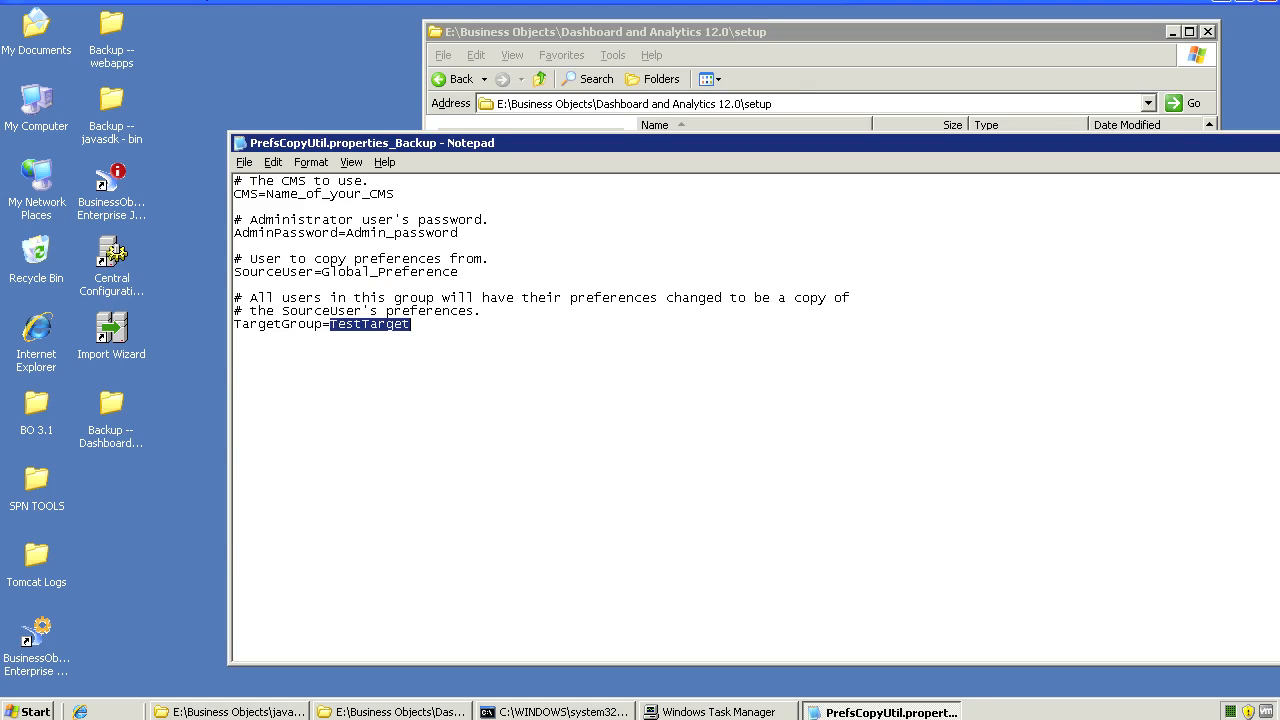
type("Info")
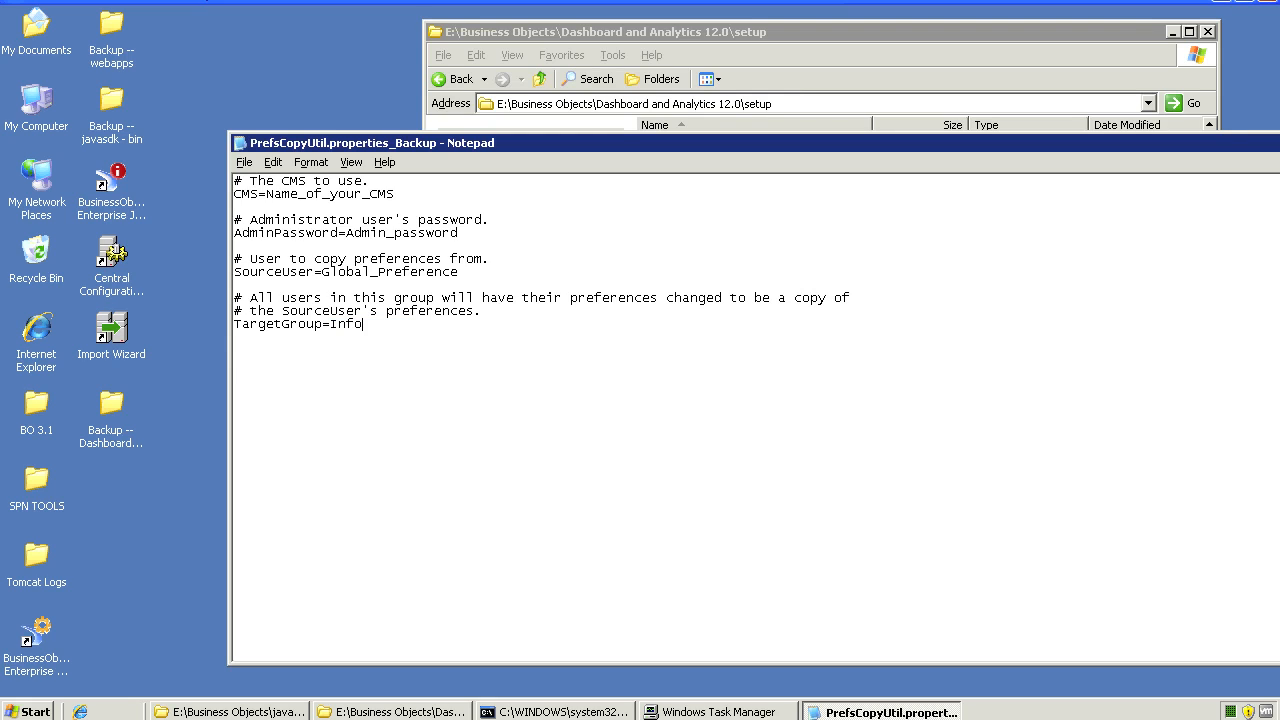
type("view_Global_Preference")
left_click_drag(346, 232, 458, 232)
type("************")
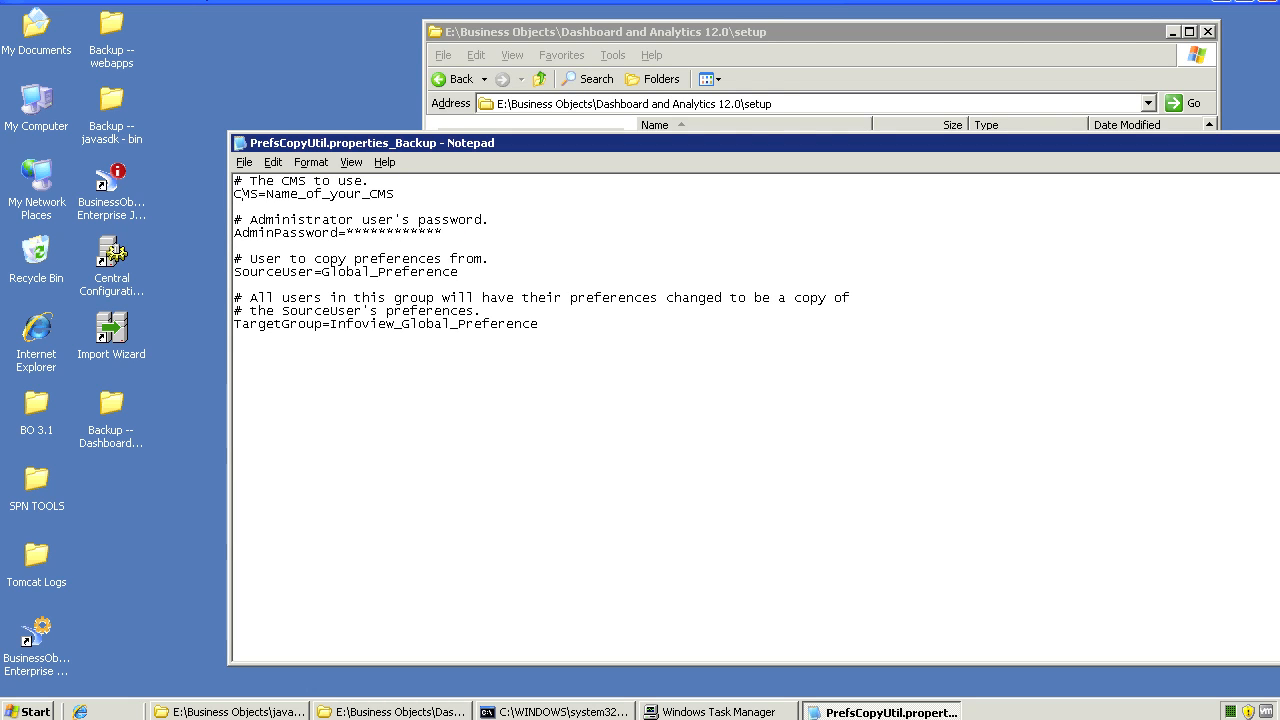
Replace the Name_of_your_CMS placeholder with VND-BOB-003
left_click_drag(266, 193, 396, 193)
type("****")
key("BackSpace")
key("BackSpace")
key("BackSpace")
key("BackSpace")
type("VND-BOB")
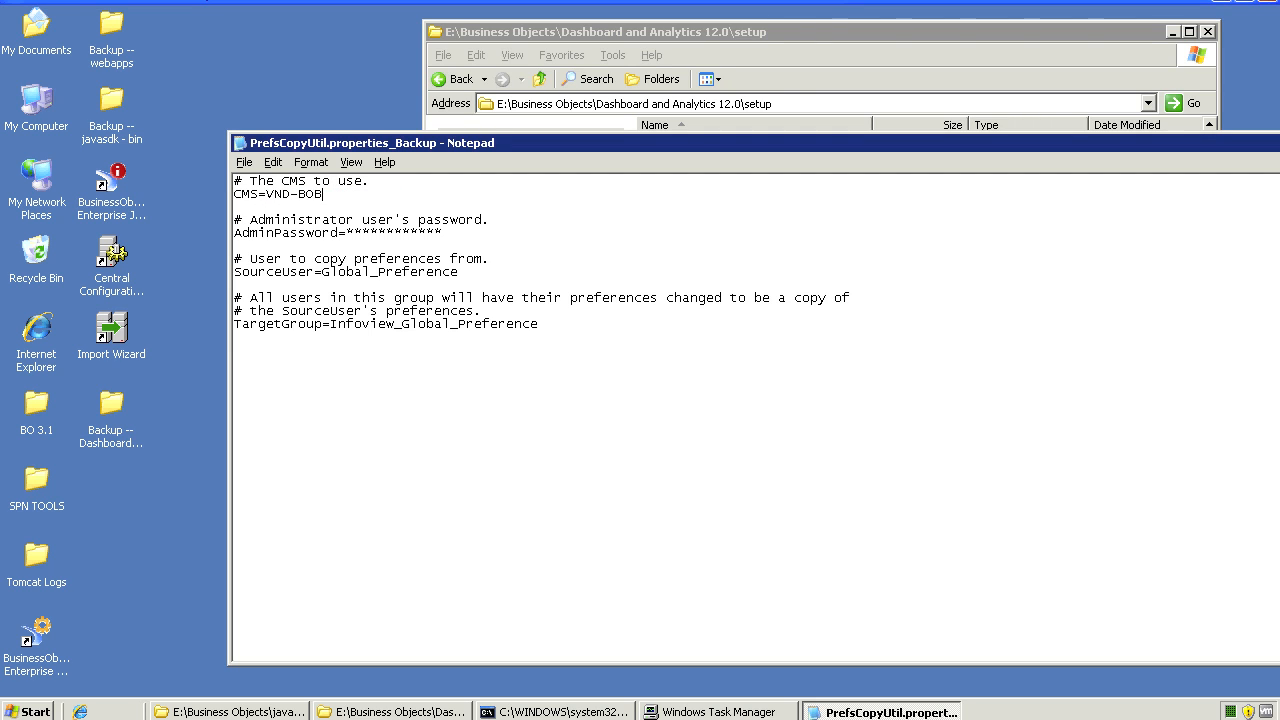
type("-003")
Close Notepad from the File menu, declining to save the backup file
key("alt+f")
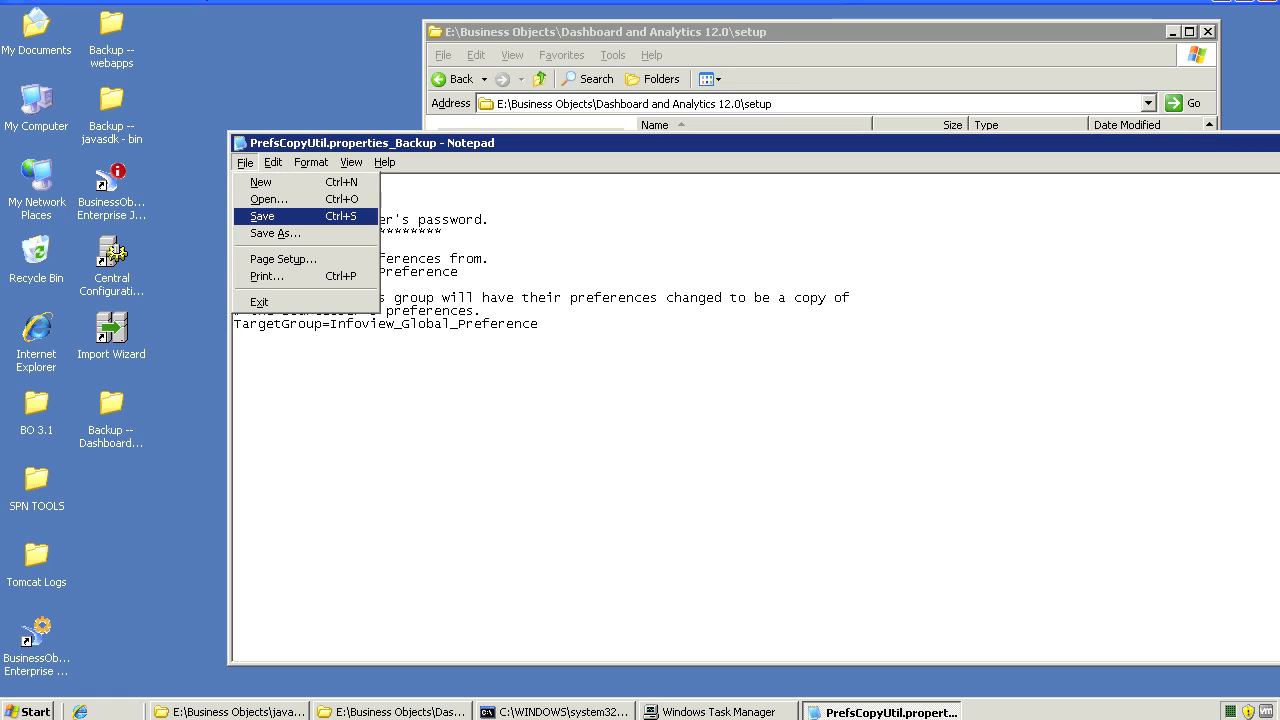
key("Down")
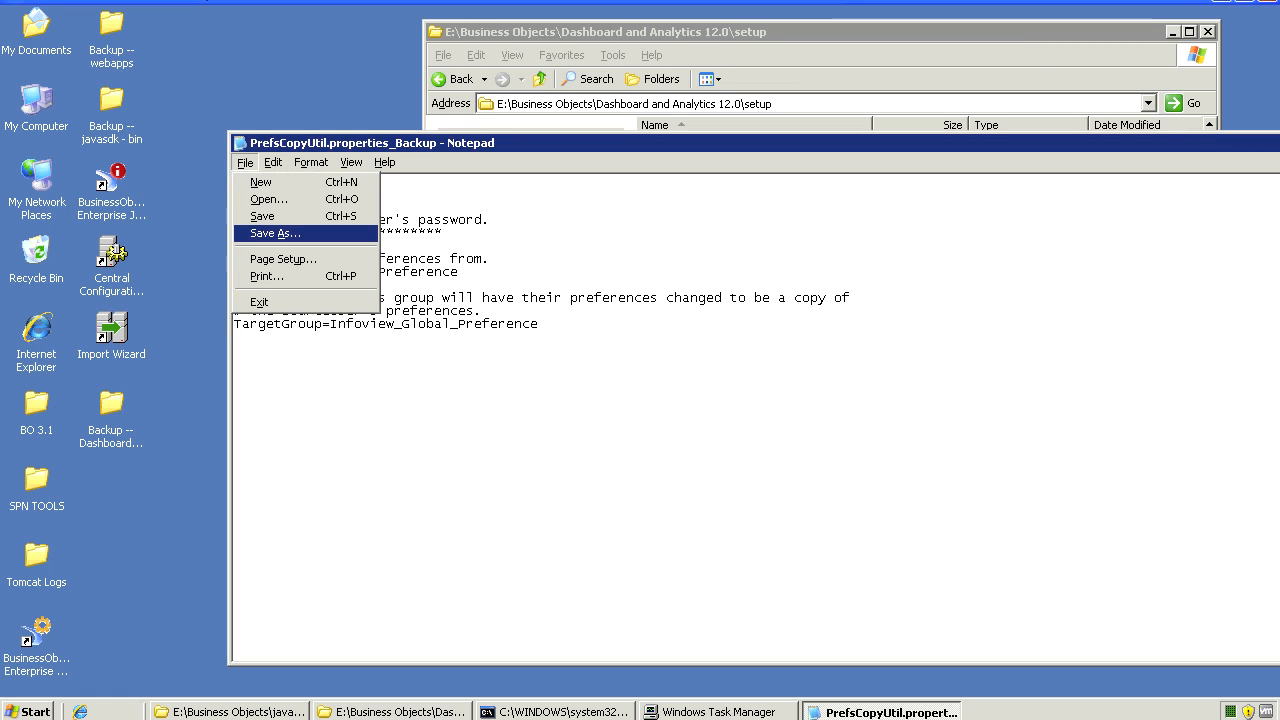
key("Up")
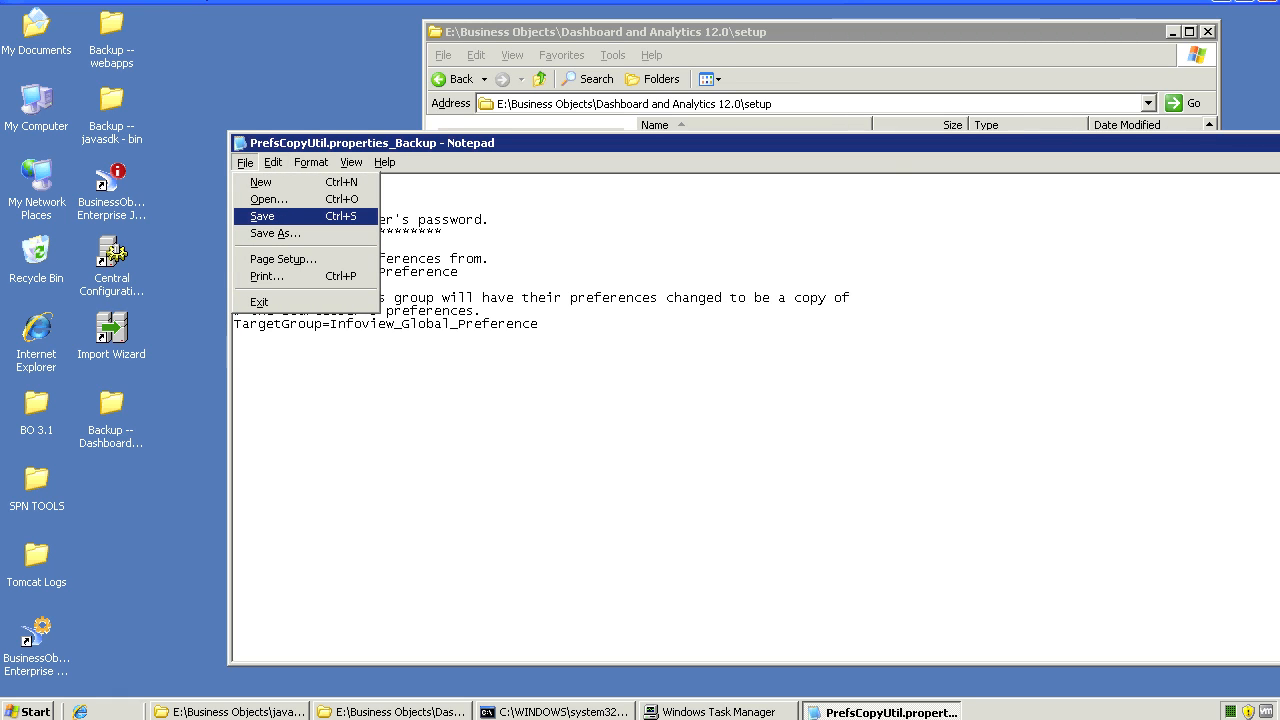
key("Up")
key("Up")
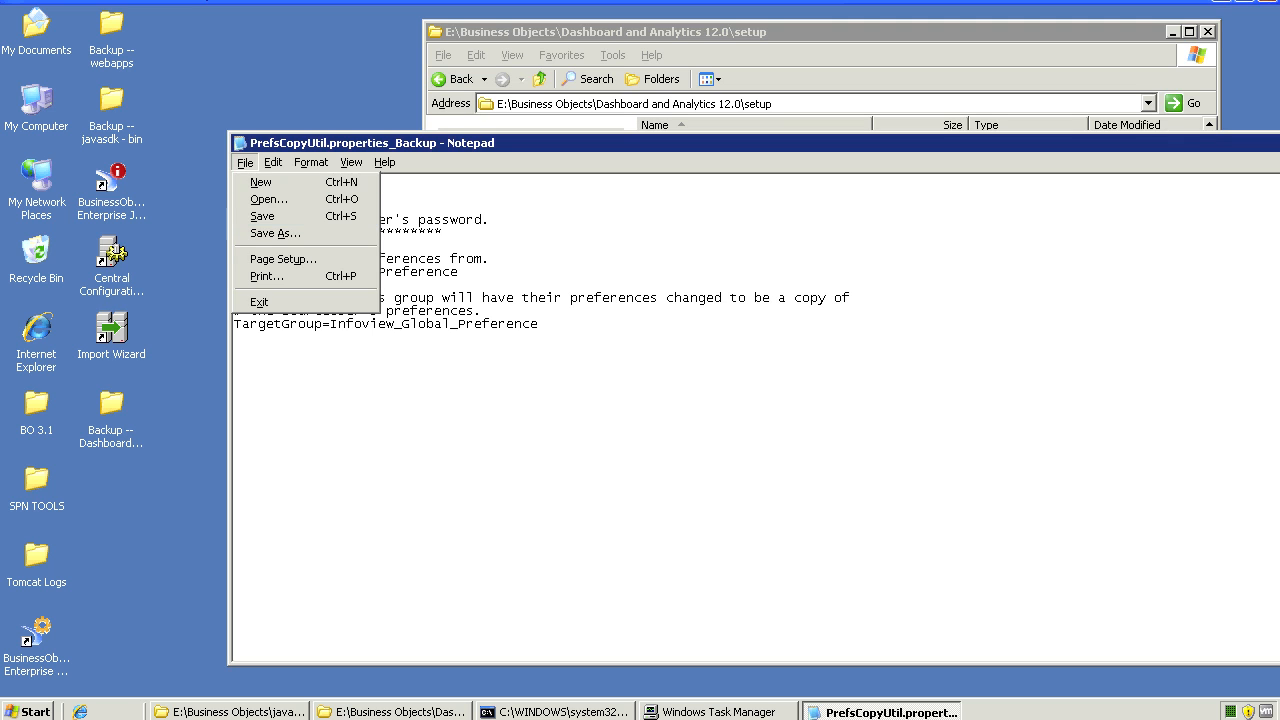
key("Return")
key("Tab")
key("Return")
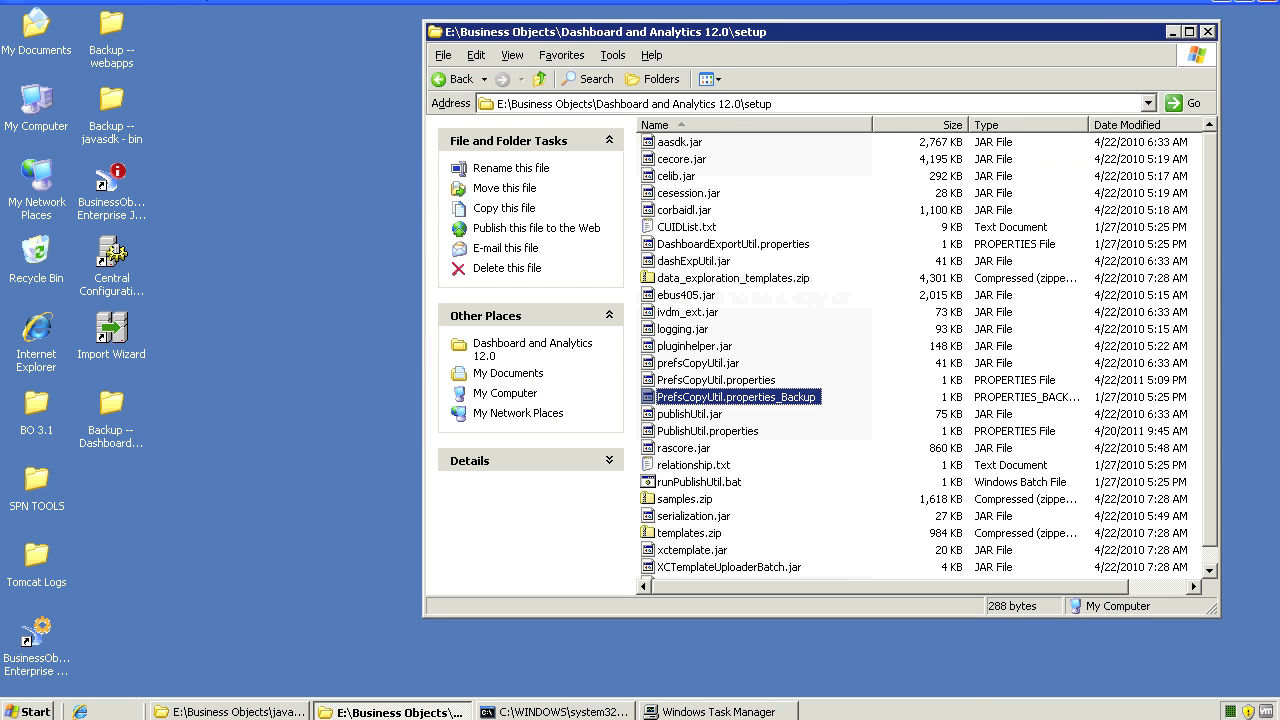
Open PrefsCopyUtil.properties from its context menu and choose to pick a program
key("Up")
key("shift+F10")
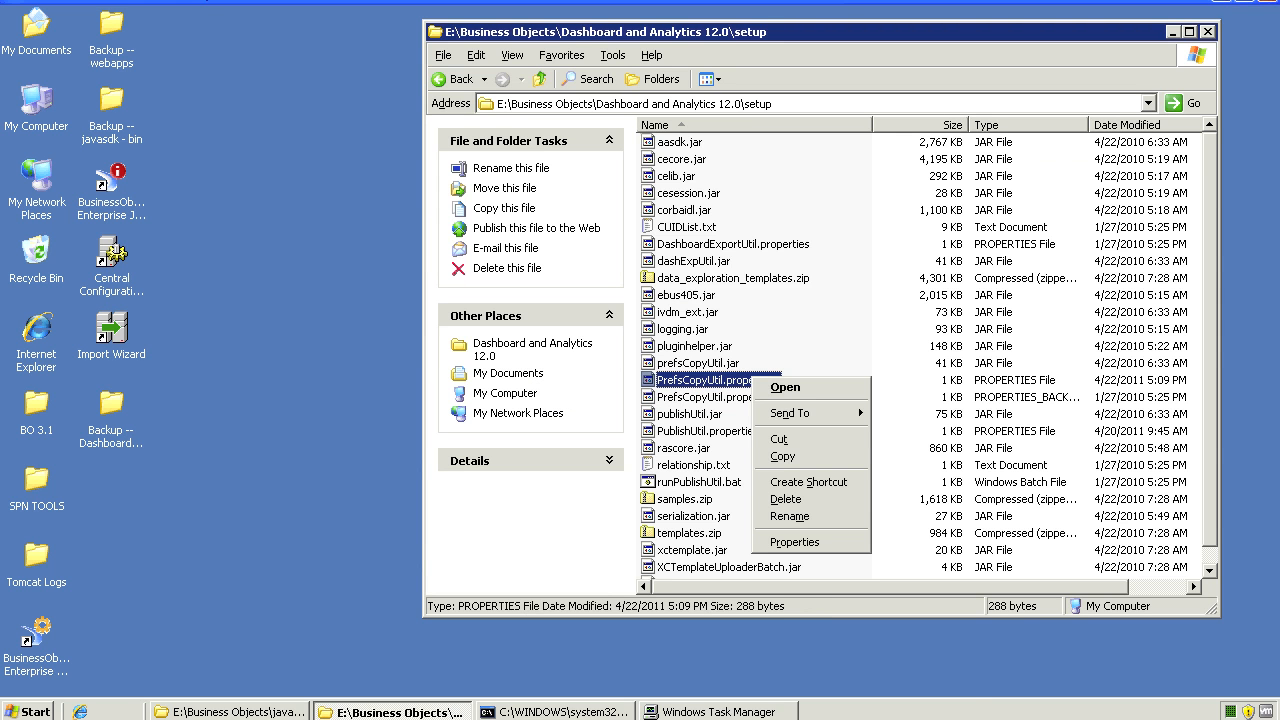
key("Down")
key("Return")
key("Down")
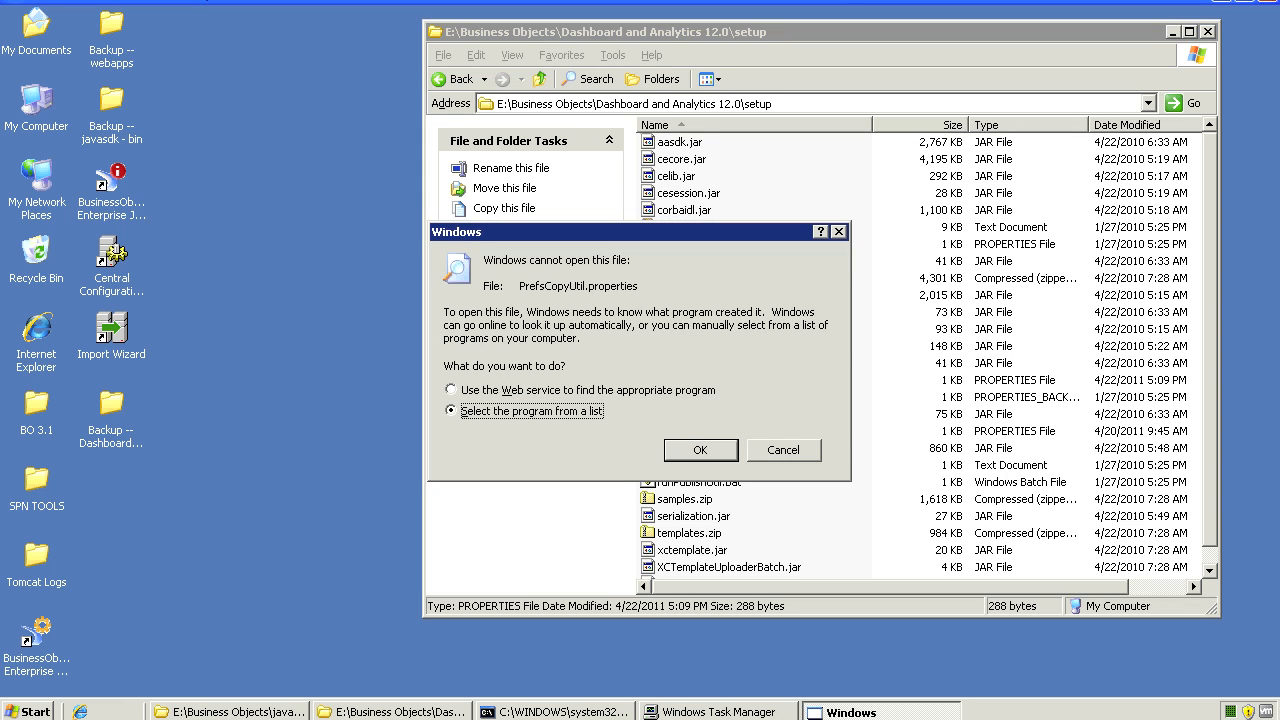
Dismiss the open-file prompt, copy all 27 setup-folder files, and open the Business Objects folder
key("Escape")
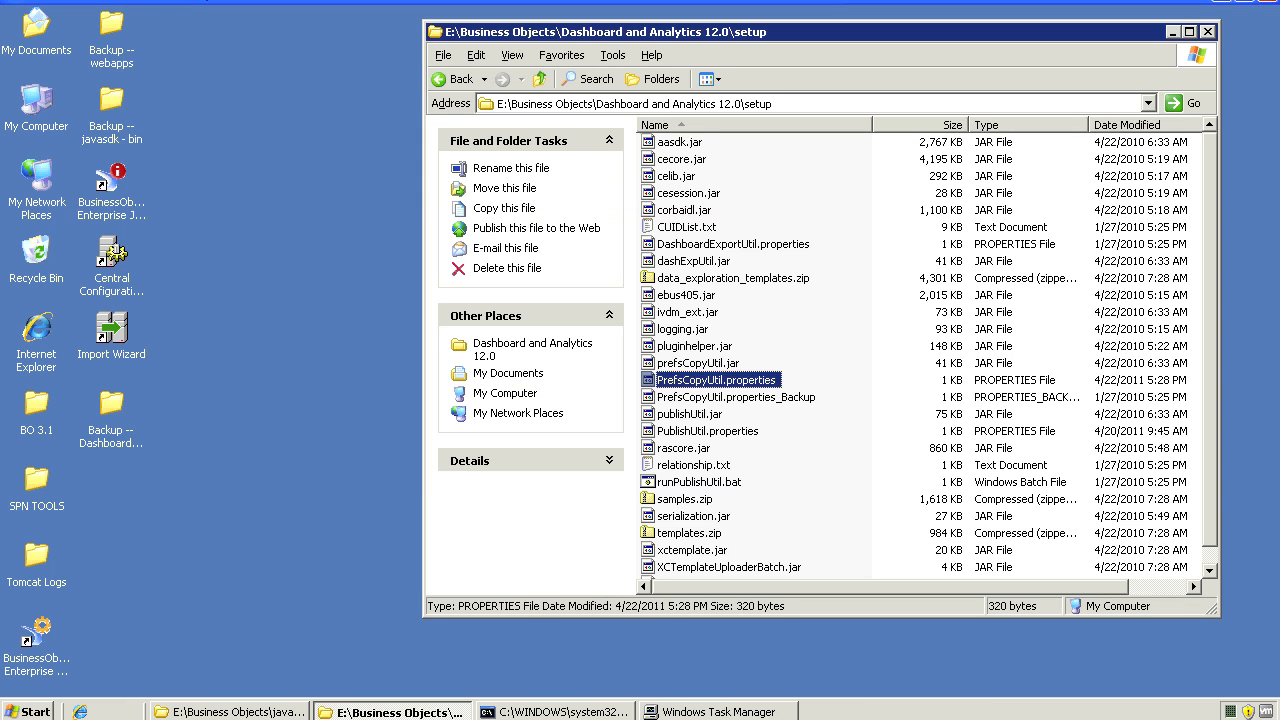
key("ctrl+a")
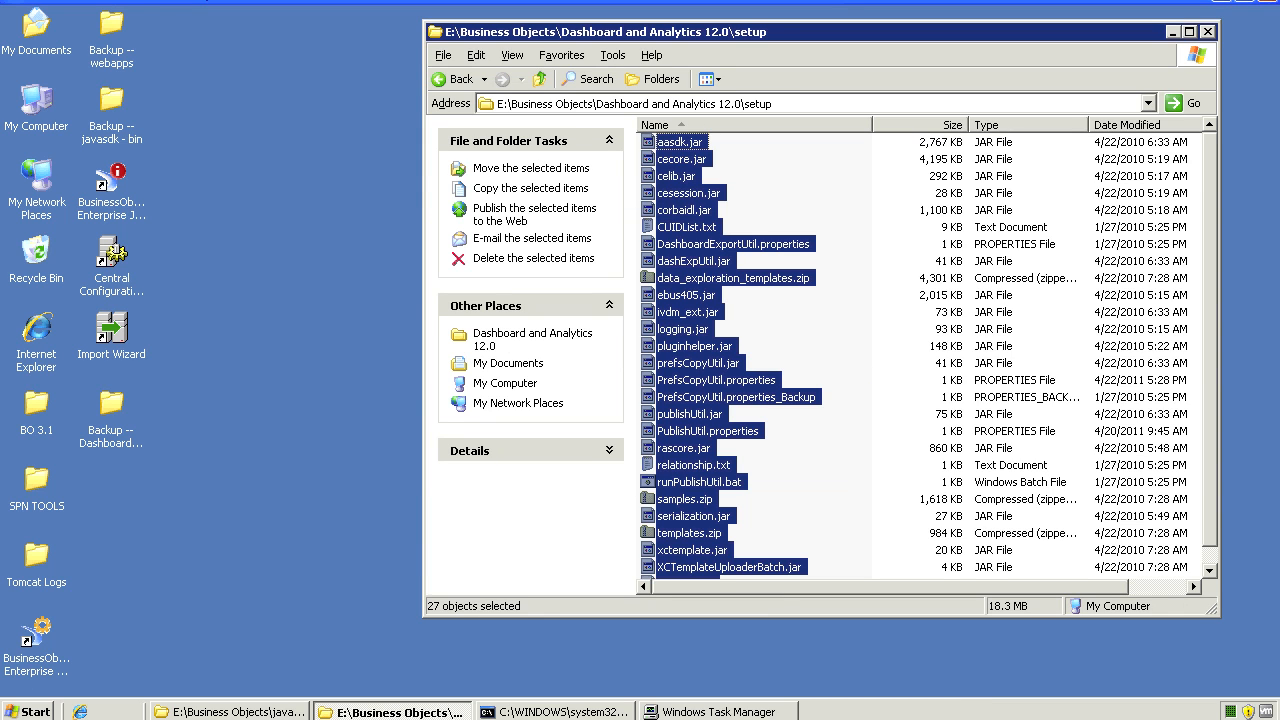
left_click(736, 397, "ctrl")
left_click(736, 397, "ctrl")
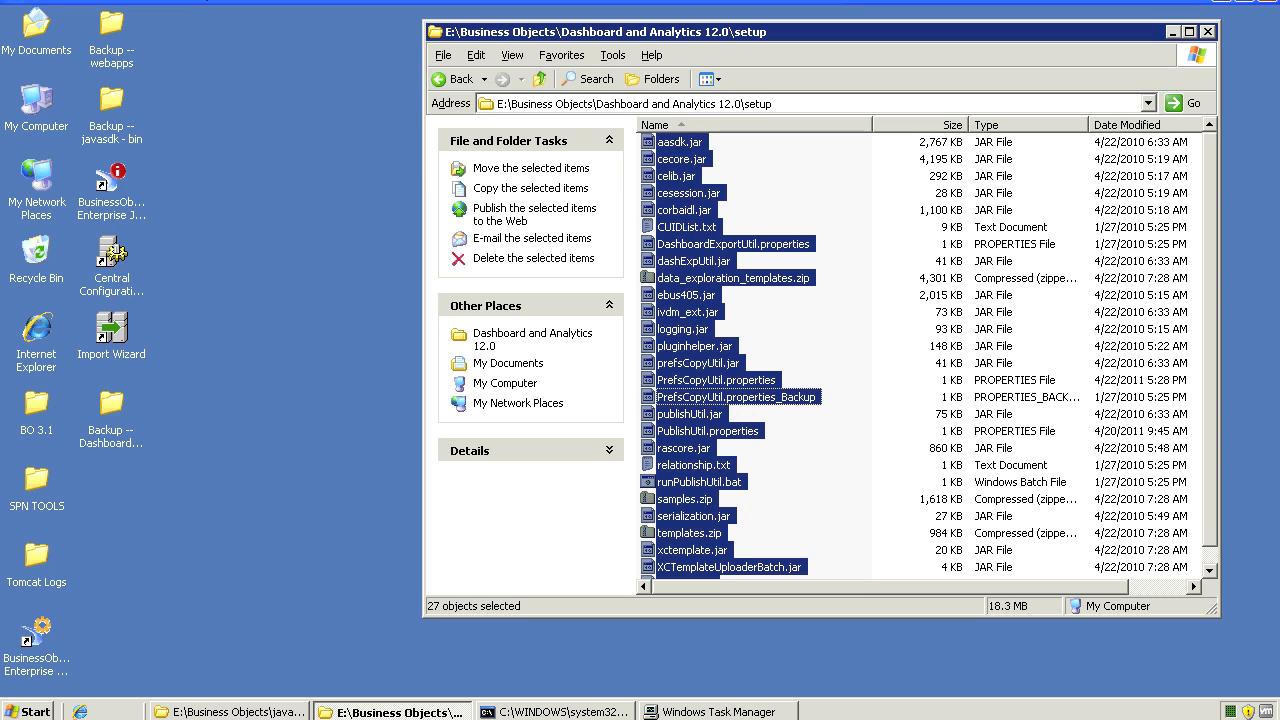
right_click(733, 278)
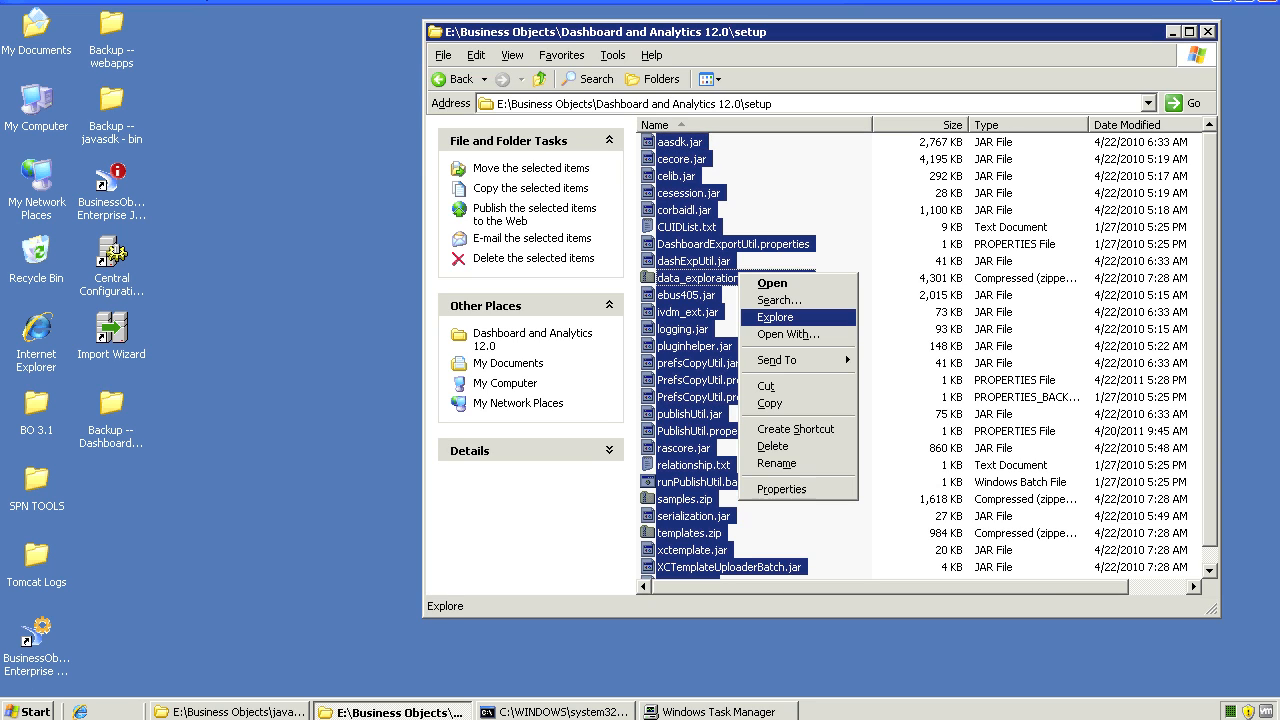
left_click(765, 404)
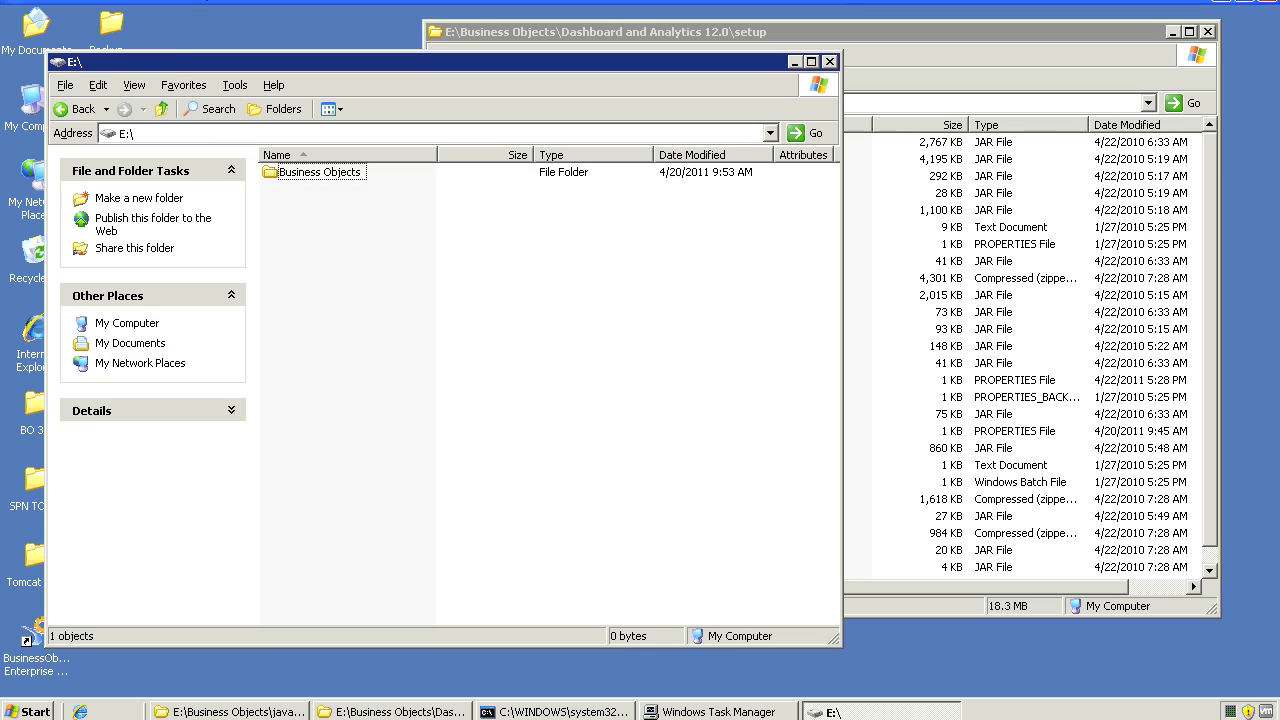
double_click(312, 172)
Paste the 27 setup files into javasdk\bin, overwriting existing files with Yes to All
left_click(298, 257)
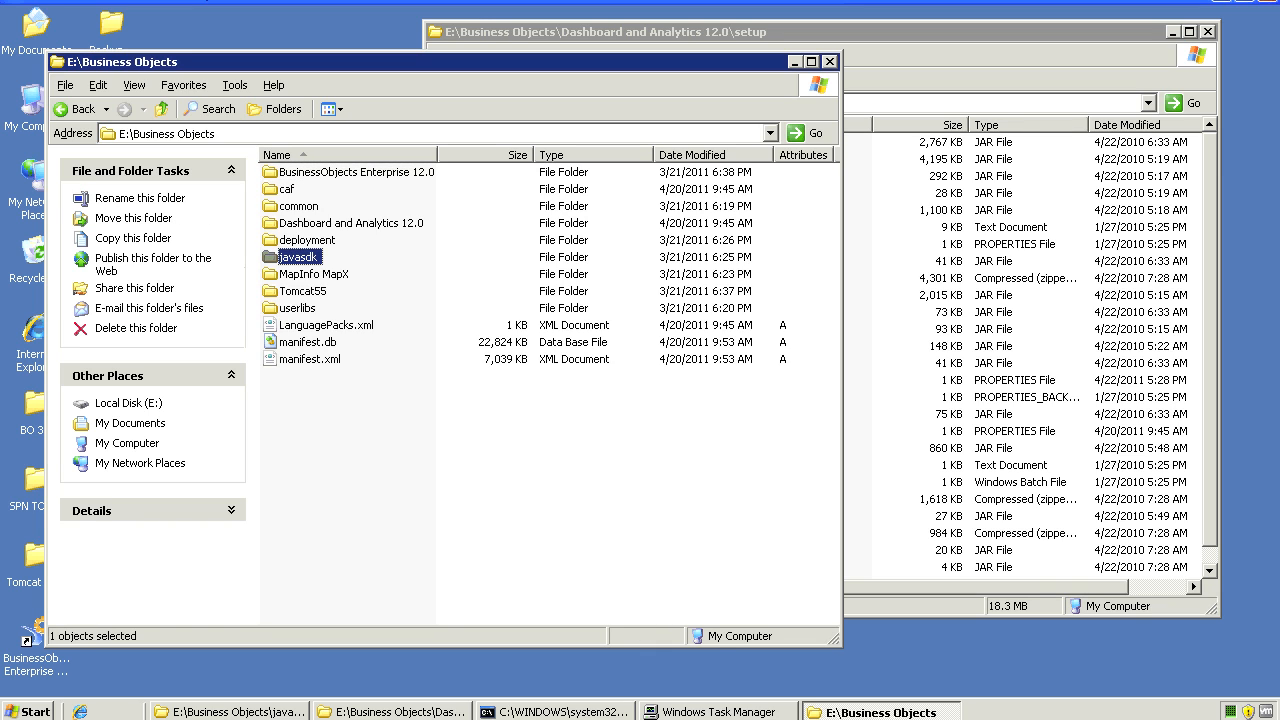
key("Return")
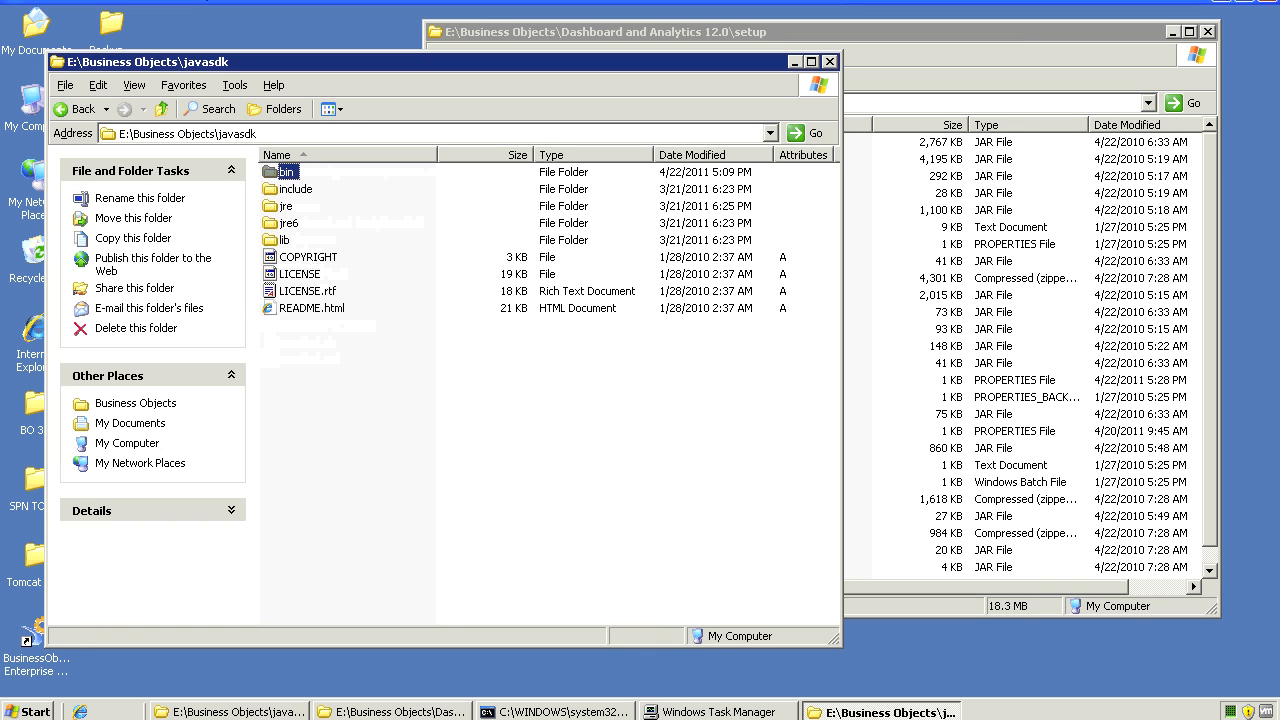
key("Return")
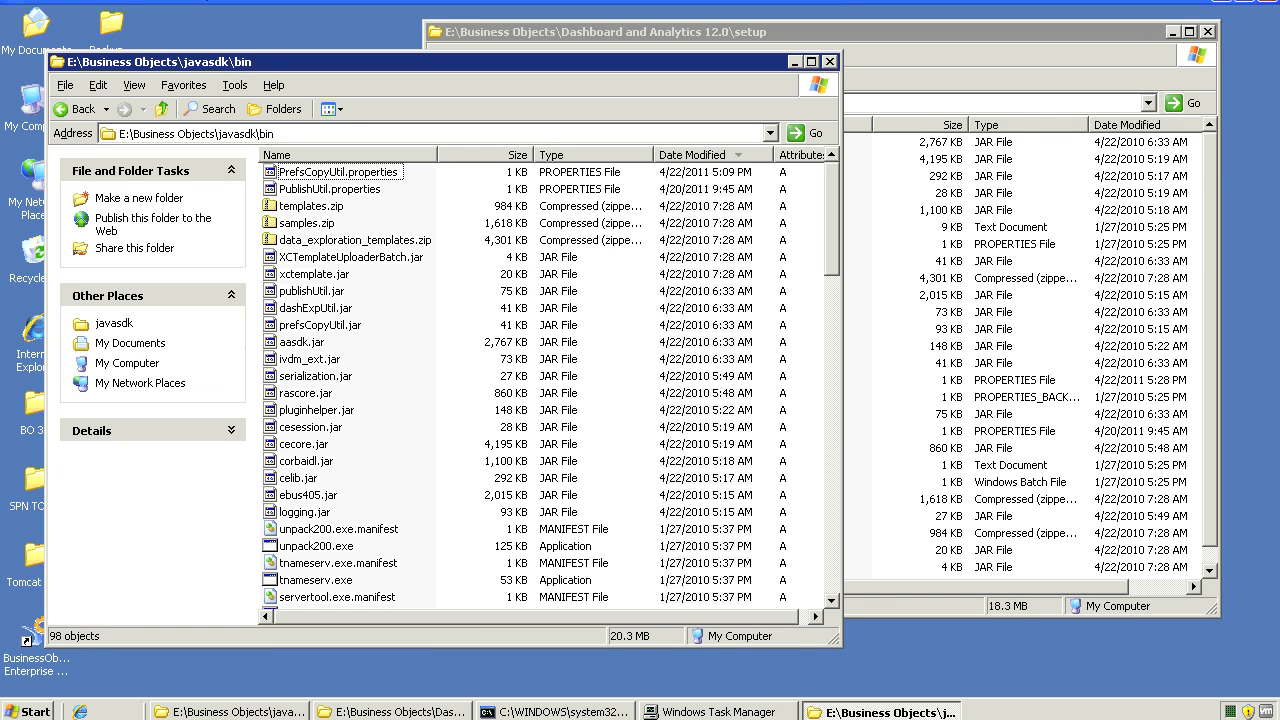
right_click(463, 287)
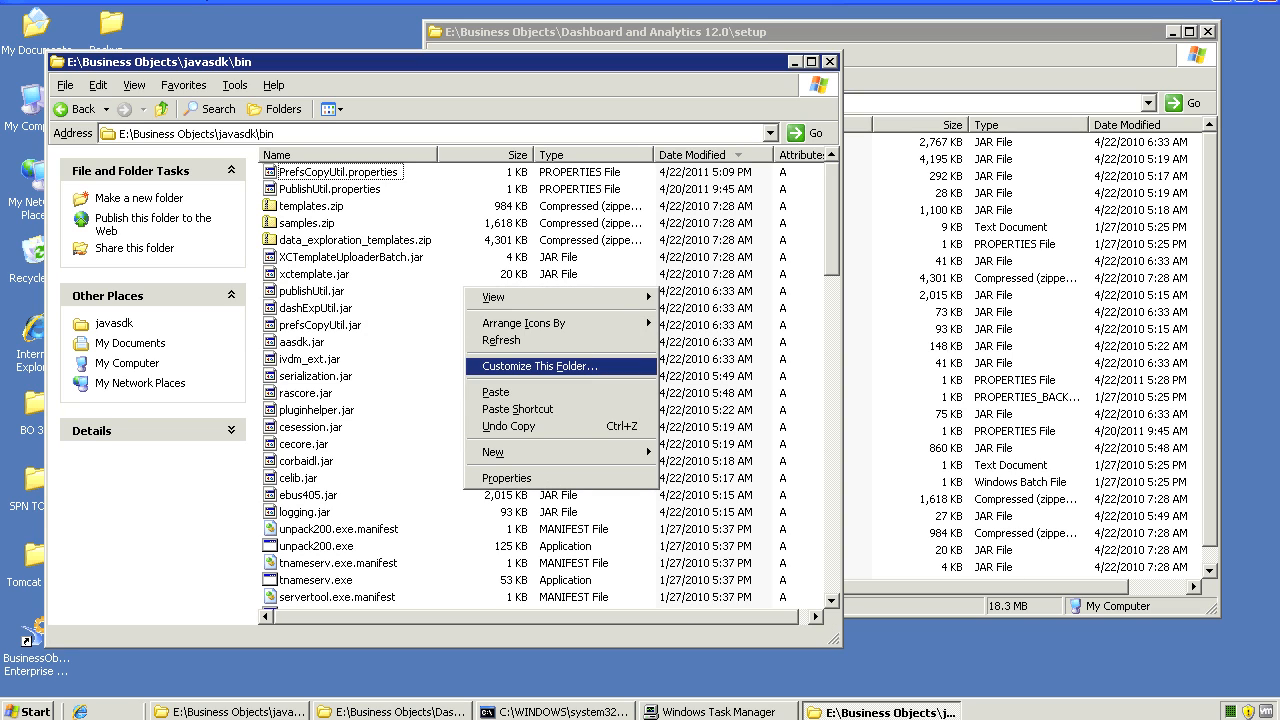
left_click(497, 392)
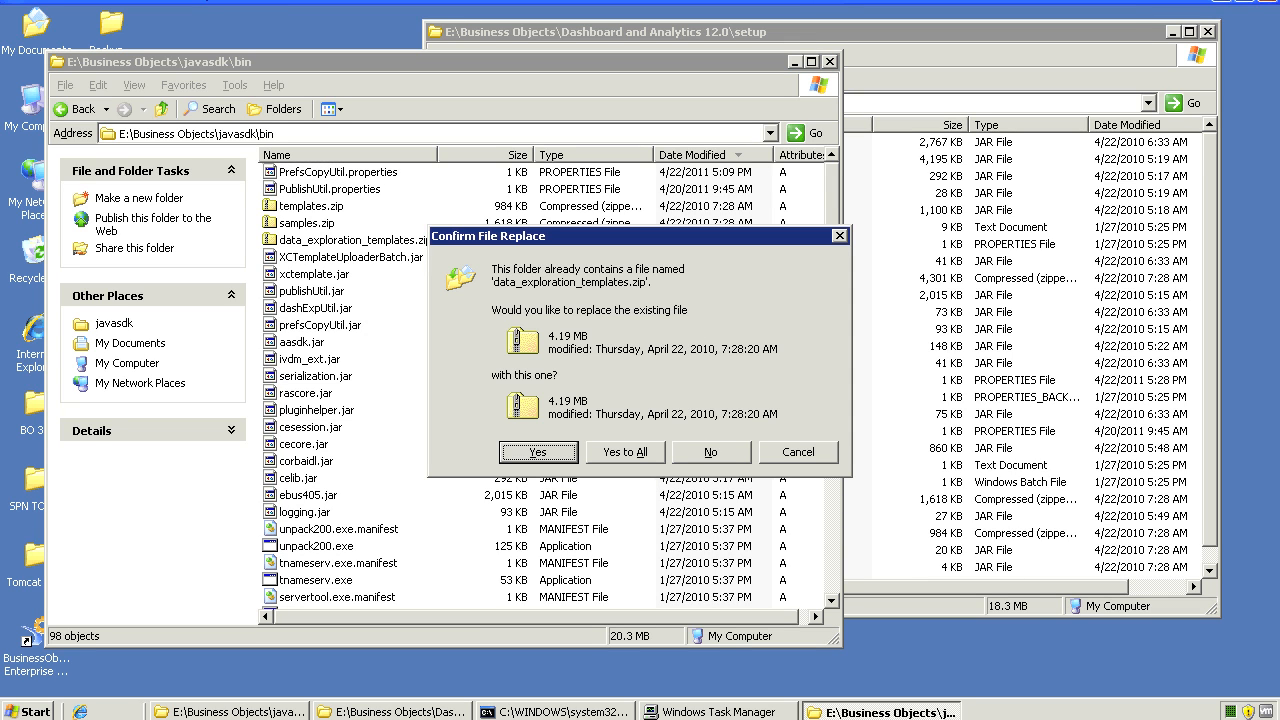
left_click(625, 452)
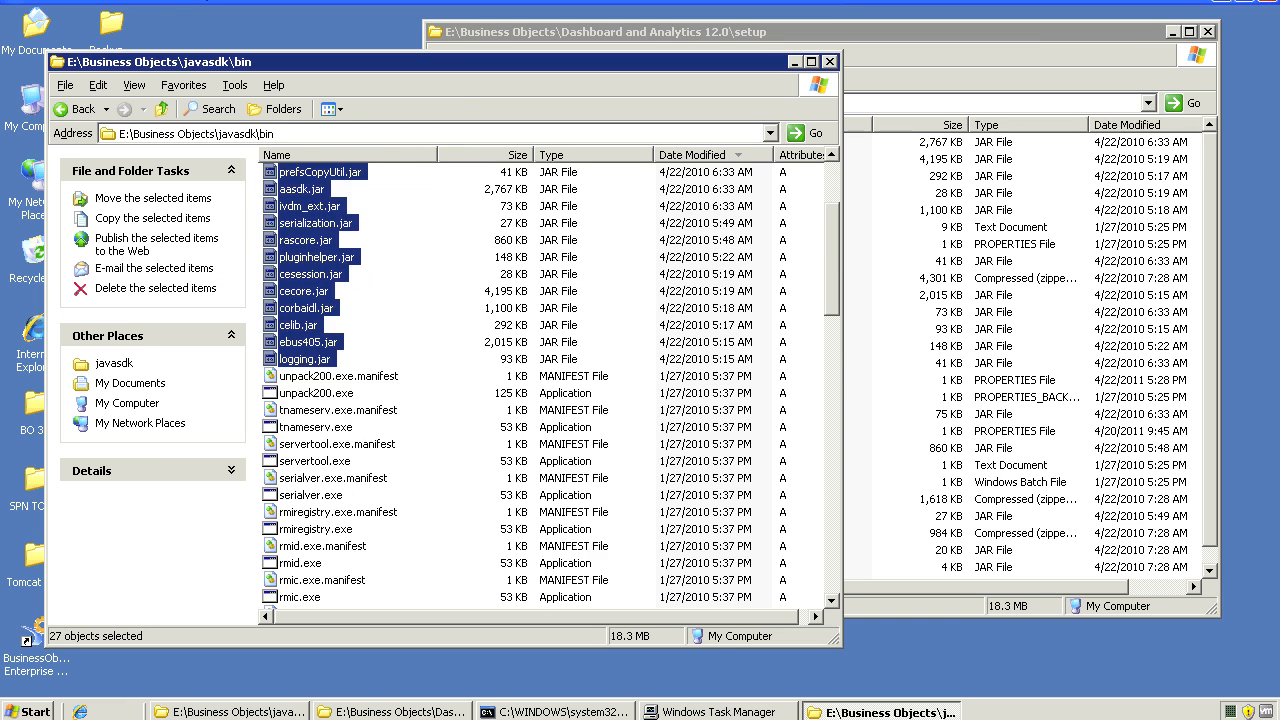
key("alt+Tab")
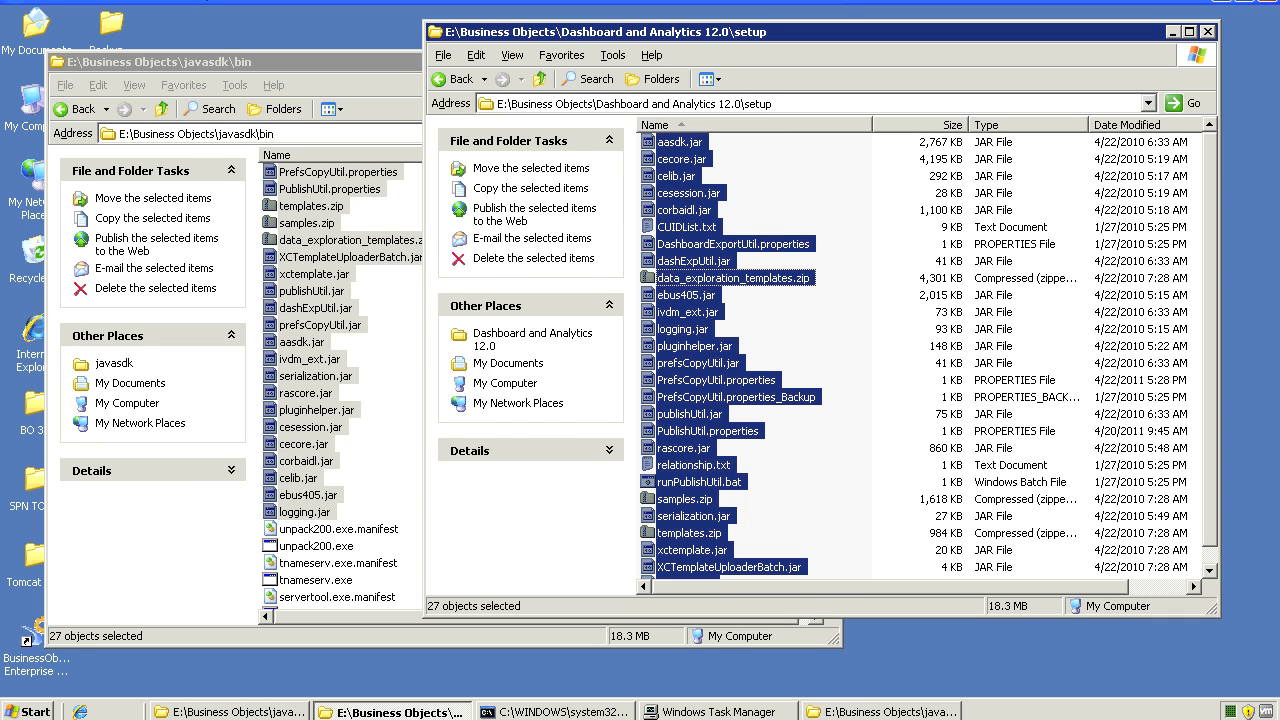
key("alt+Tab")
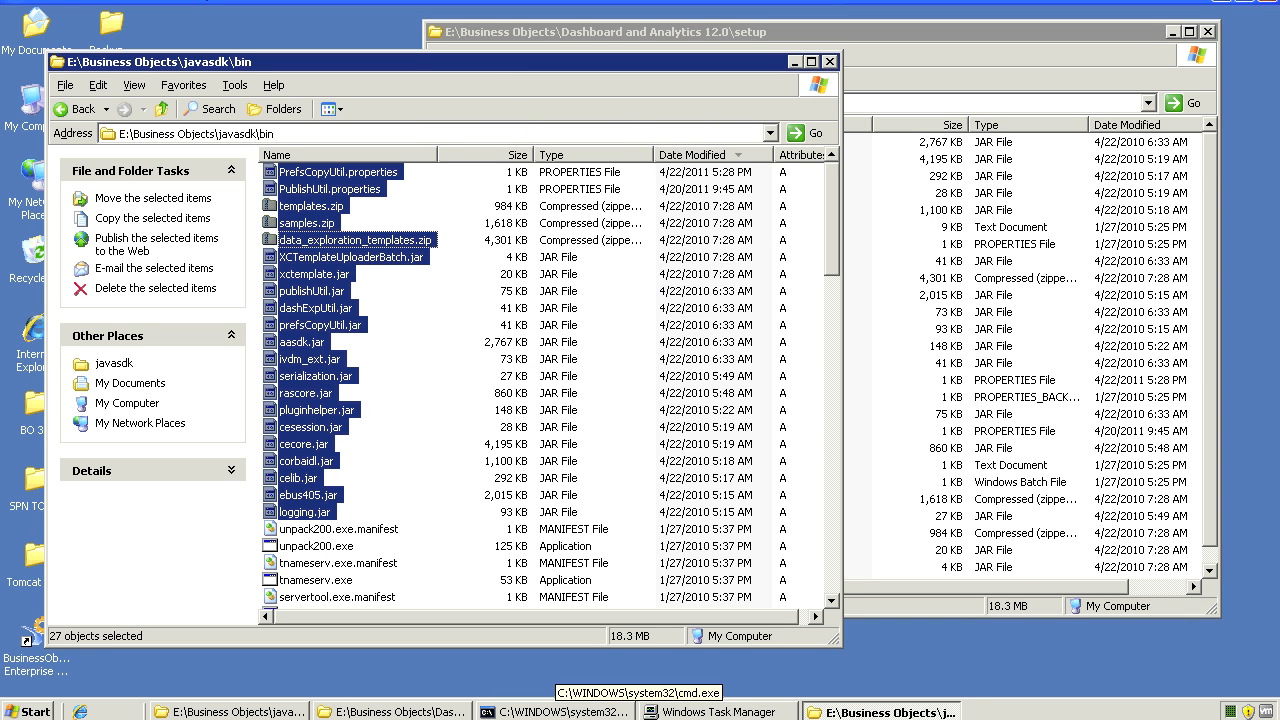
Launch cmd and change directory to E:\Business Objects\javasdk\bin
key("super")
key("r")
key("Return")
type("e:")
key("Return")
type("cd \"Business Objects\"")
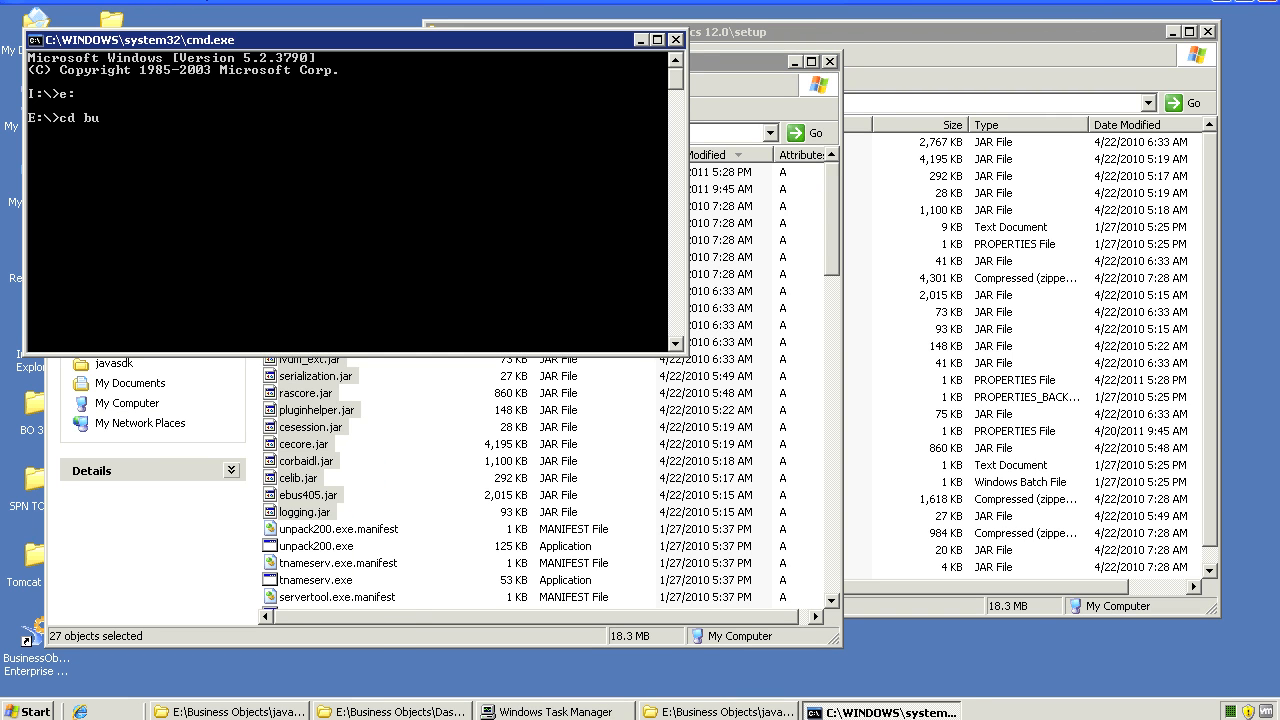
key("Return")
type("cd javasdk")
key("Return")
type("cd bin")
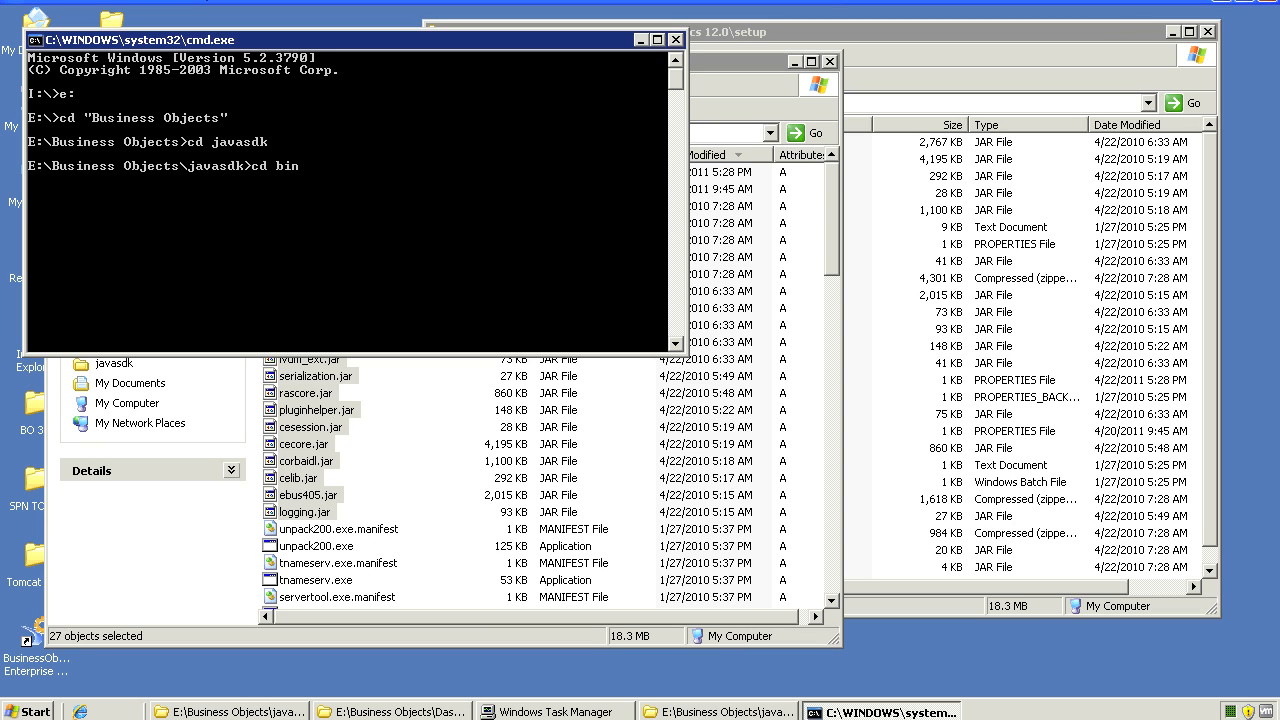
key("Return")
Copy the java -jar PrefsCopyUtil.jar command from the notes, paste it into the console and run it
type("JAVA")
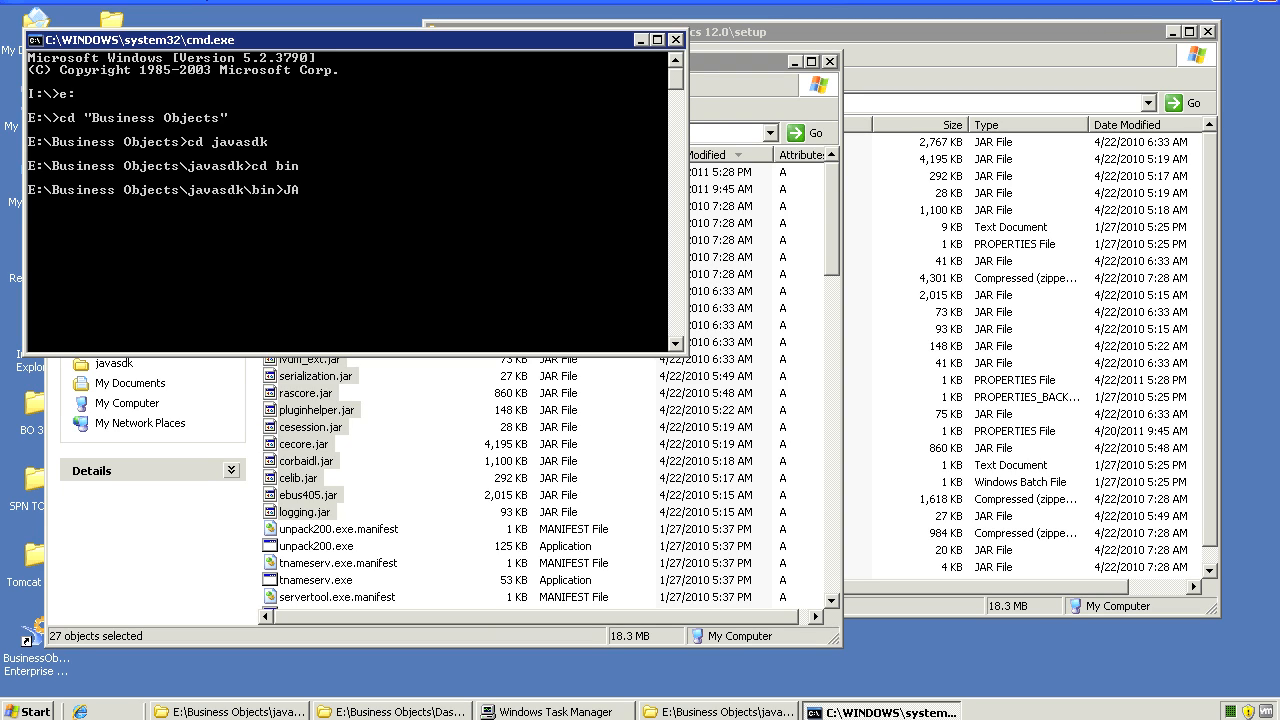
key("alt+Tab")
left_click_drag(525, 298, 232, 298)
right_click(270, 298)
left_click(302, 354)
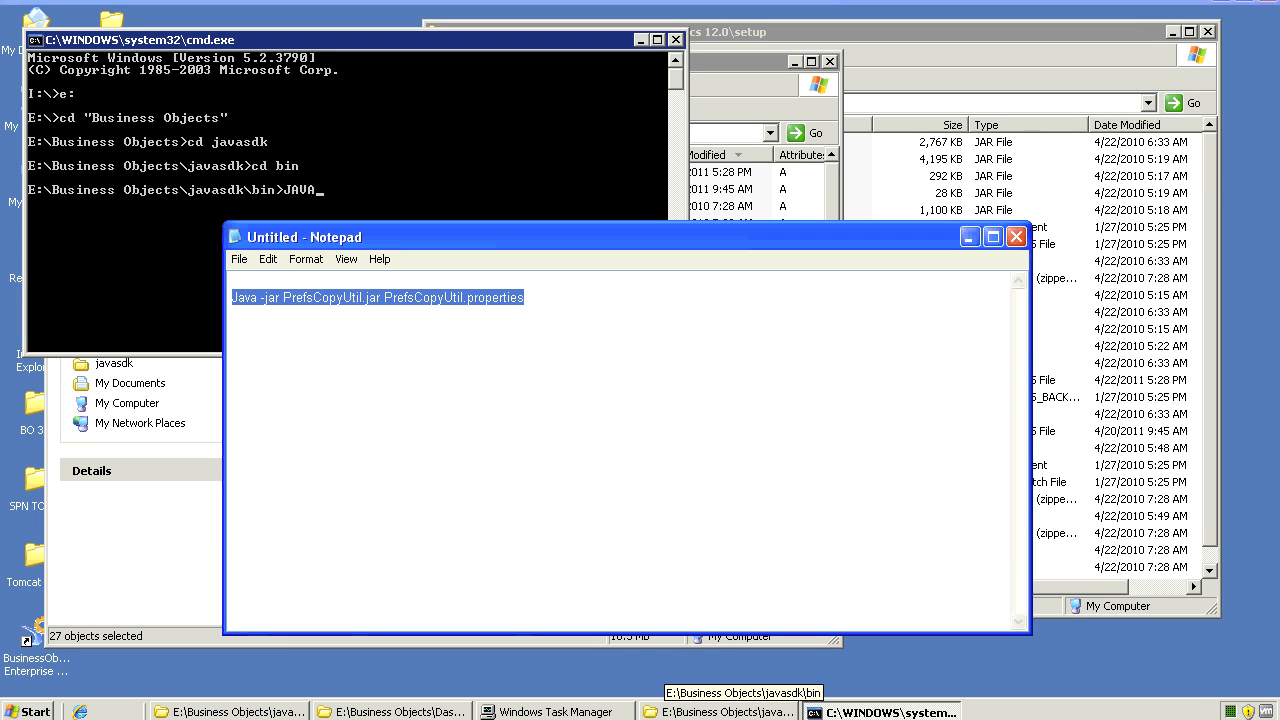
left_click(345, 190)
key("BackSpace")
key("BackSpace")
key("BackSpace")
right_click(366, 206)
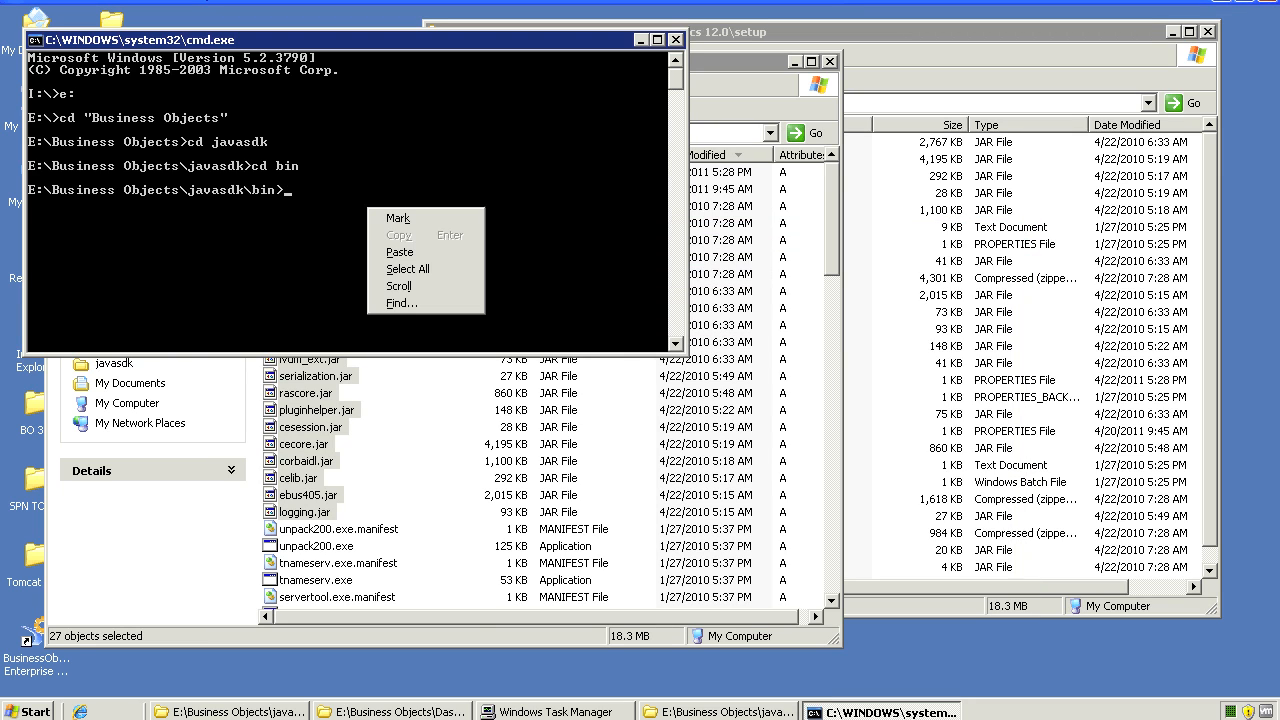
left_click(400, 252)
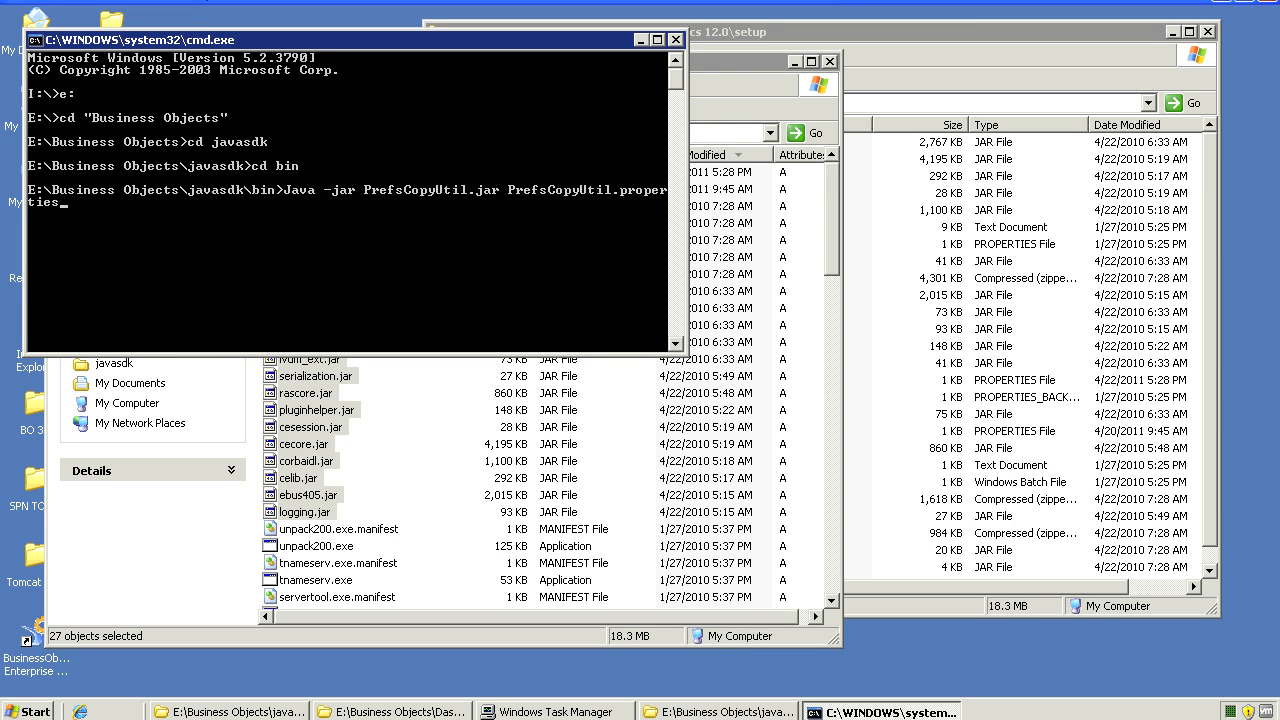
key("Return")
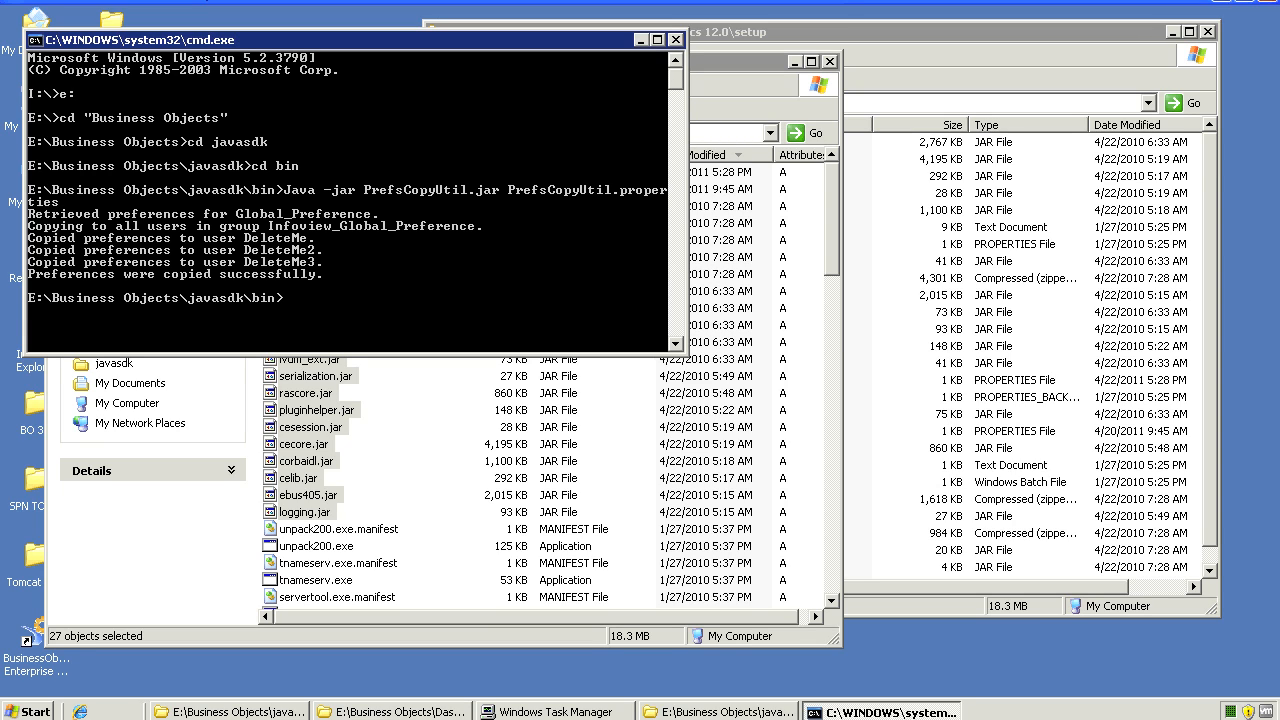
Highlight the Global_Preference source name in the PrefsCopyUtil output
right_click(314, 224)
left_click(336, 234)
left_click(32, 213)
left_click_drag(32, 213, 368, 214)
left_click_drag(240, 214, 336, 214)
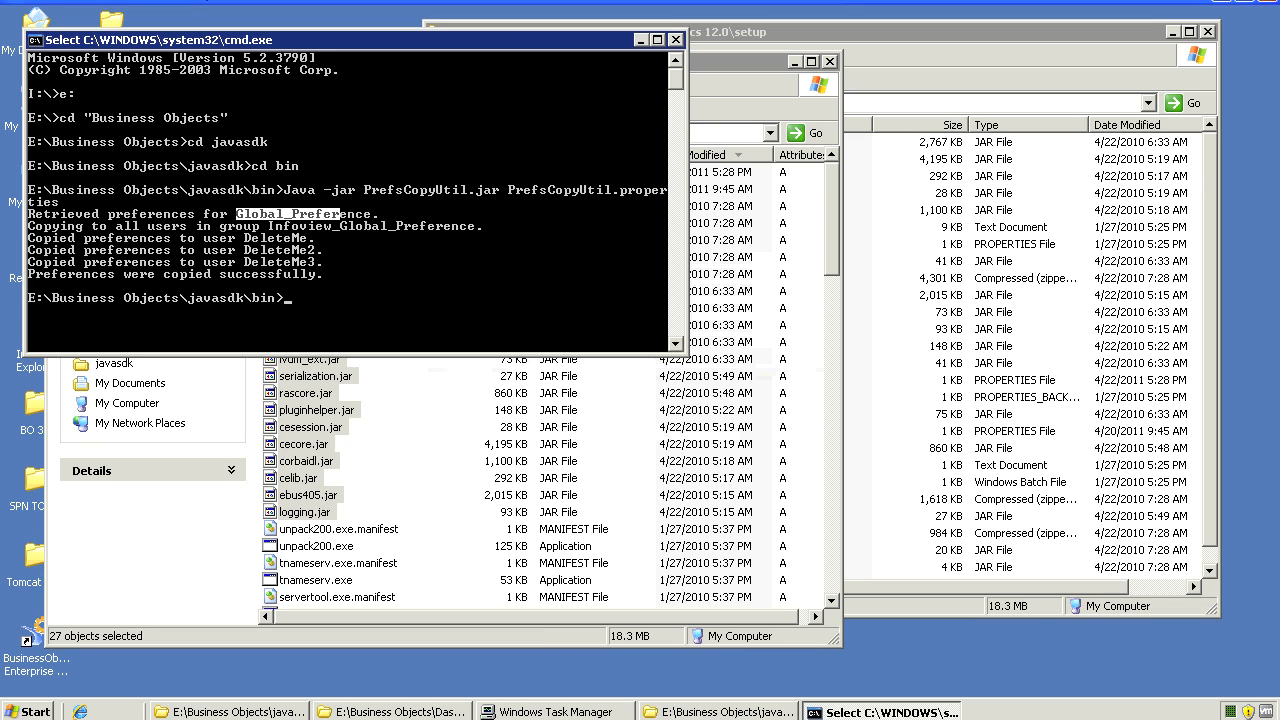
left_click_drag(238, 214, 372, 214)
Highlight the Infoview_Global_Preference group line, the three copied-to-user names, and the success message
left_click_drag(30, 226, 292, 226)
left_click_drag(476, 226, 268, 226)
left_click_drag(30, 238, 324, 262)
left_click_drag(244, 238, 324, 262)
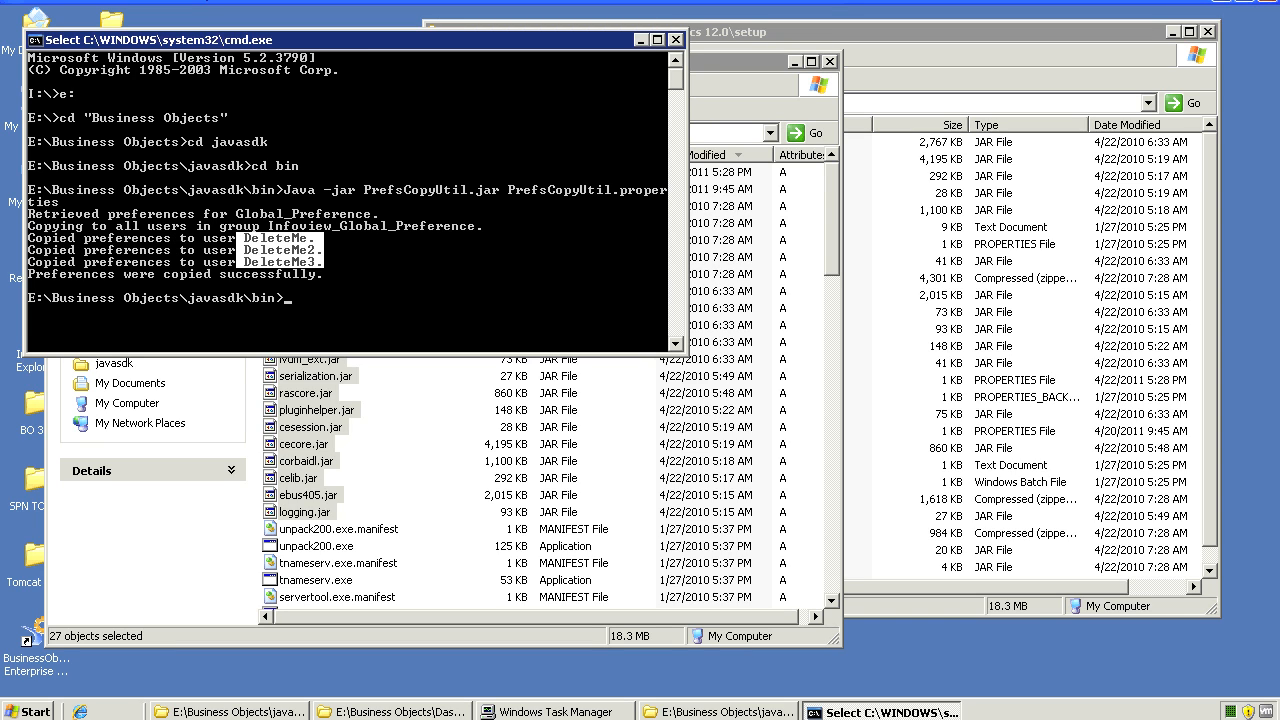
left_click_drag(88, 274, 28, 274)
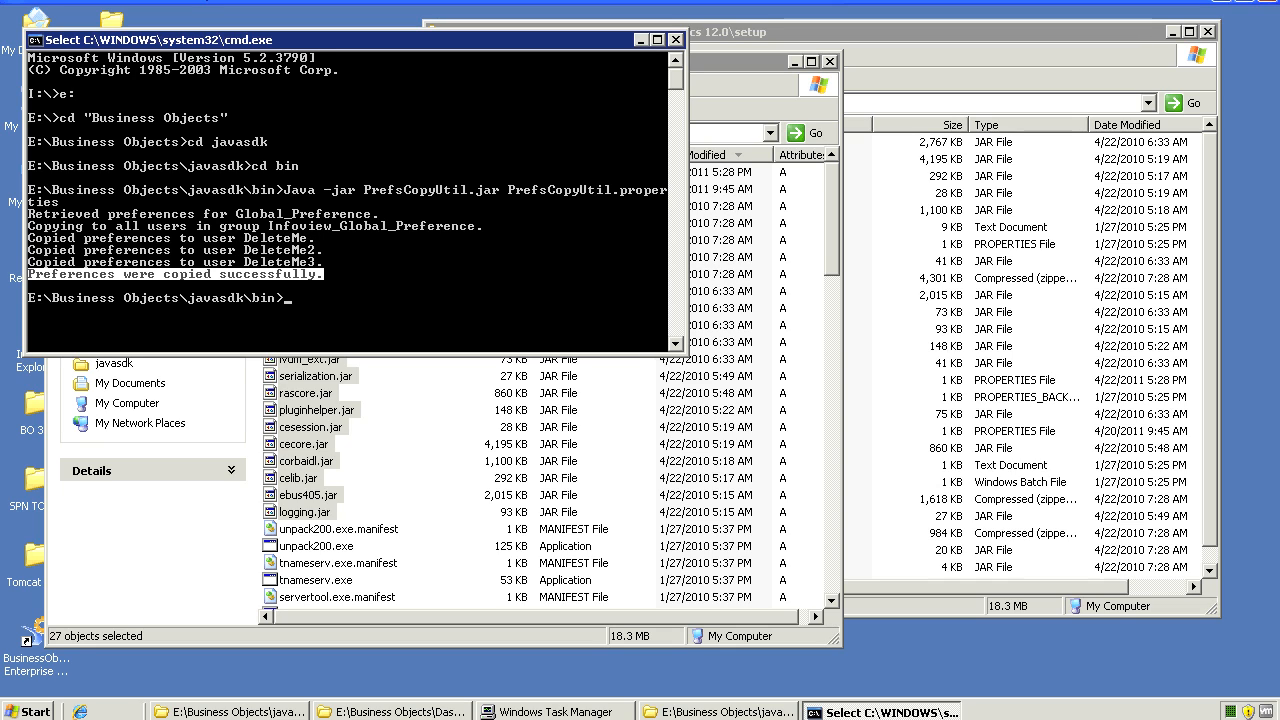
key("alt+Tab")
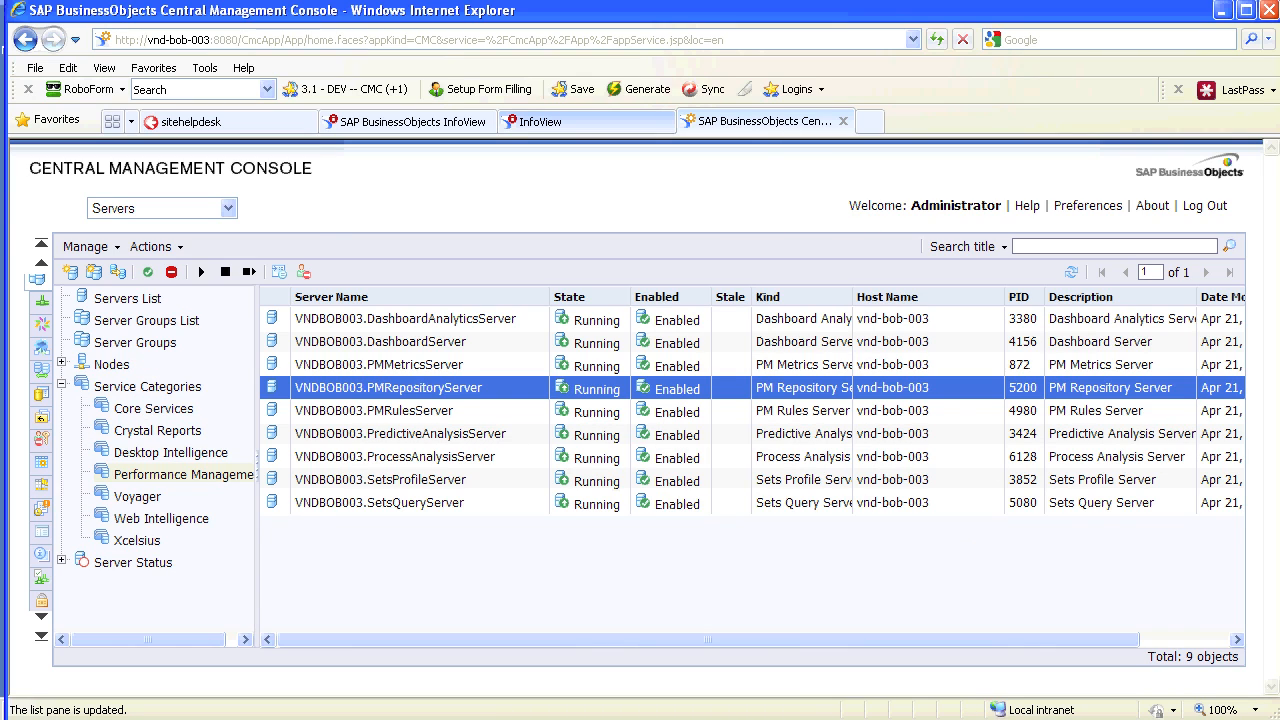
Log on to InfoView as the group user, then log out again
left_click(588, 121)
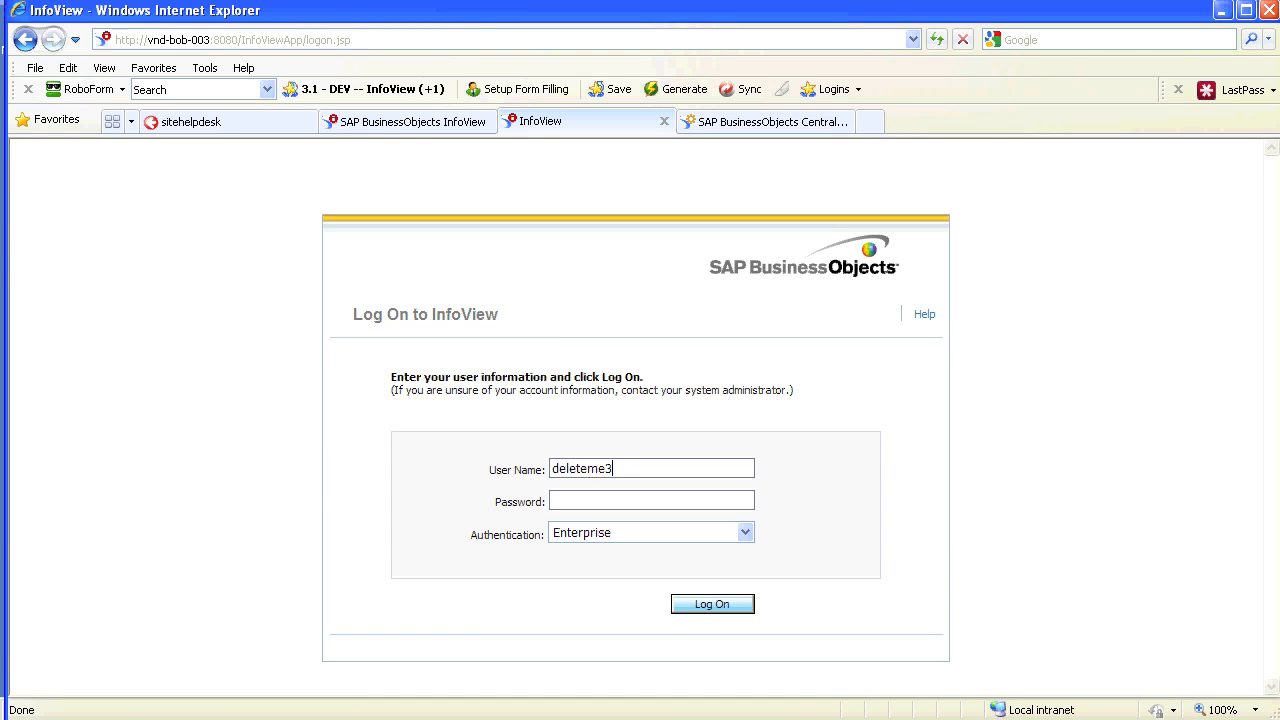
key("Tab")
type("****")
key("Return")
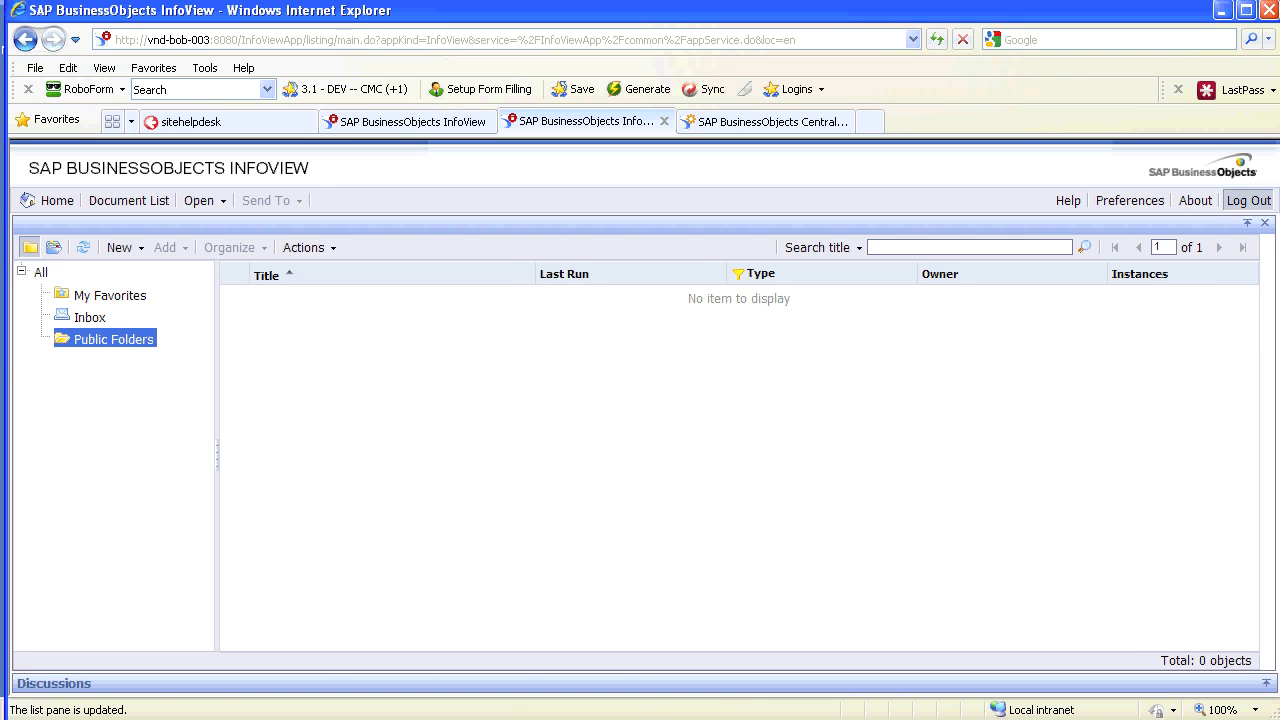
left_click(1248, 200)
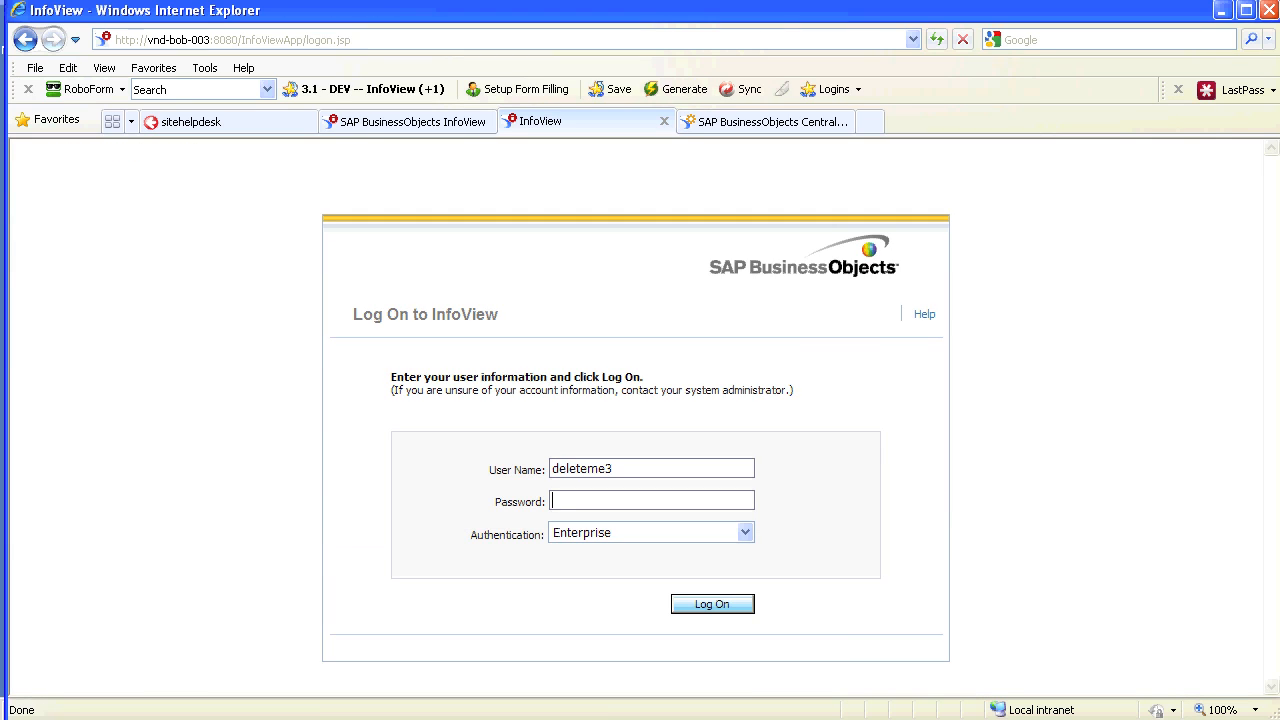
key("shift+Tab")
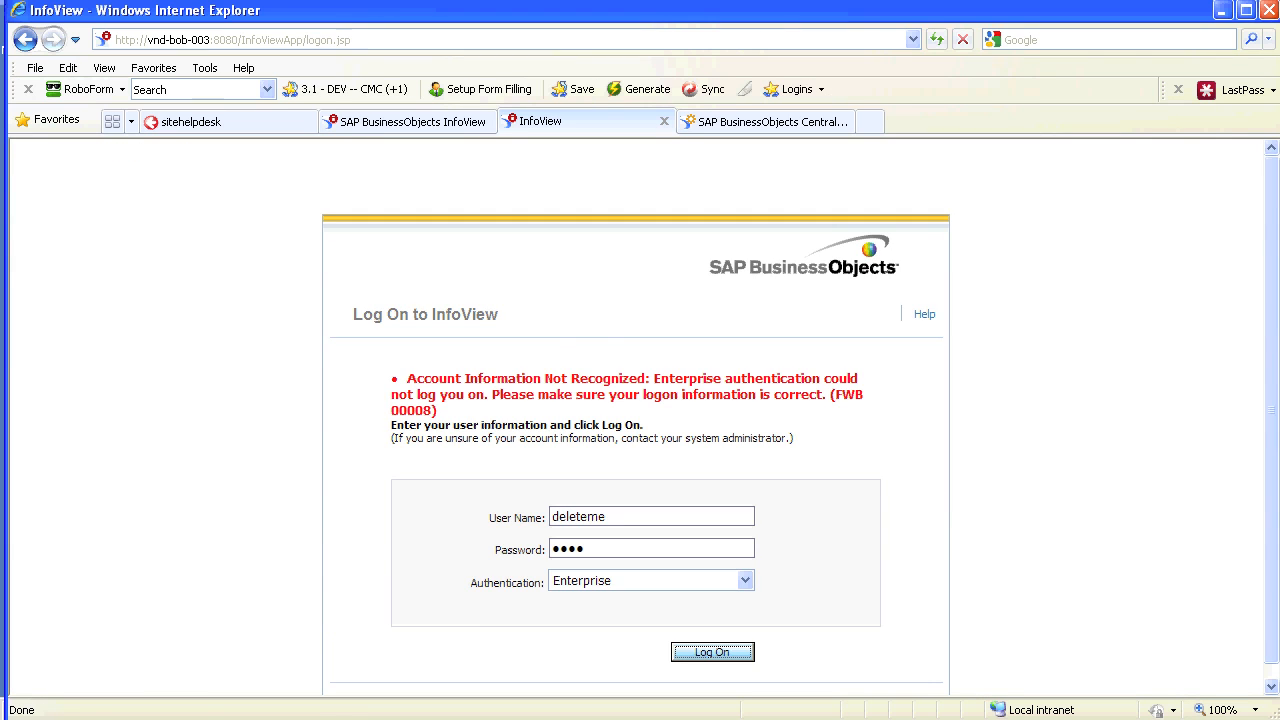
key("Return")
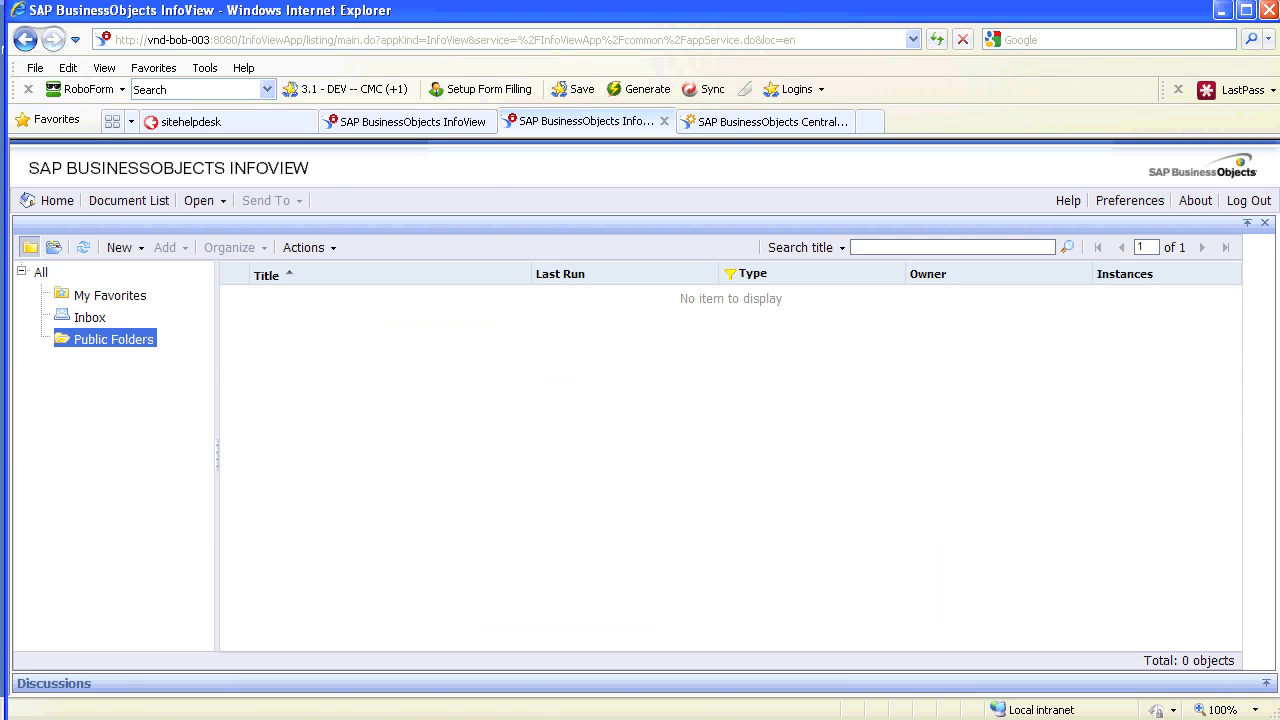
left_click(1248, 201)
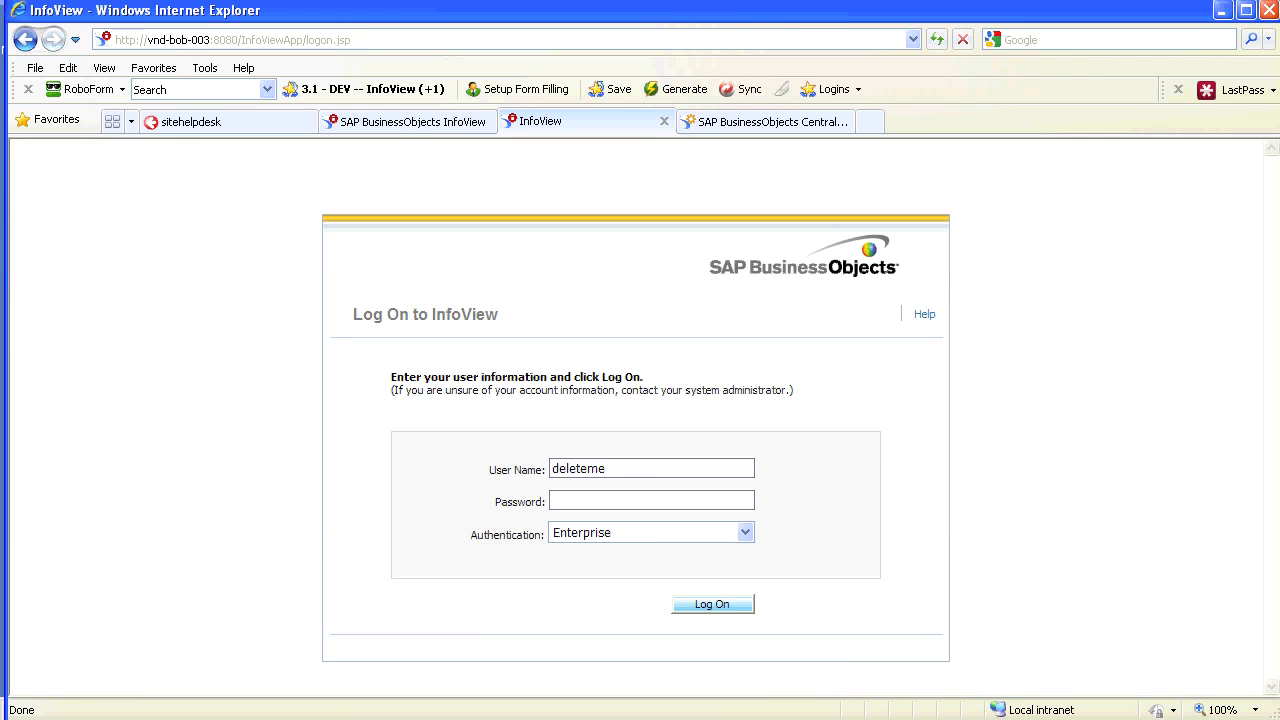
Log on to InfoView as GLOBAL_preference with its password
type("GLOBAL_preference")
key("Tab")
type("••••")
key("Return")
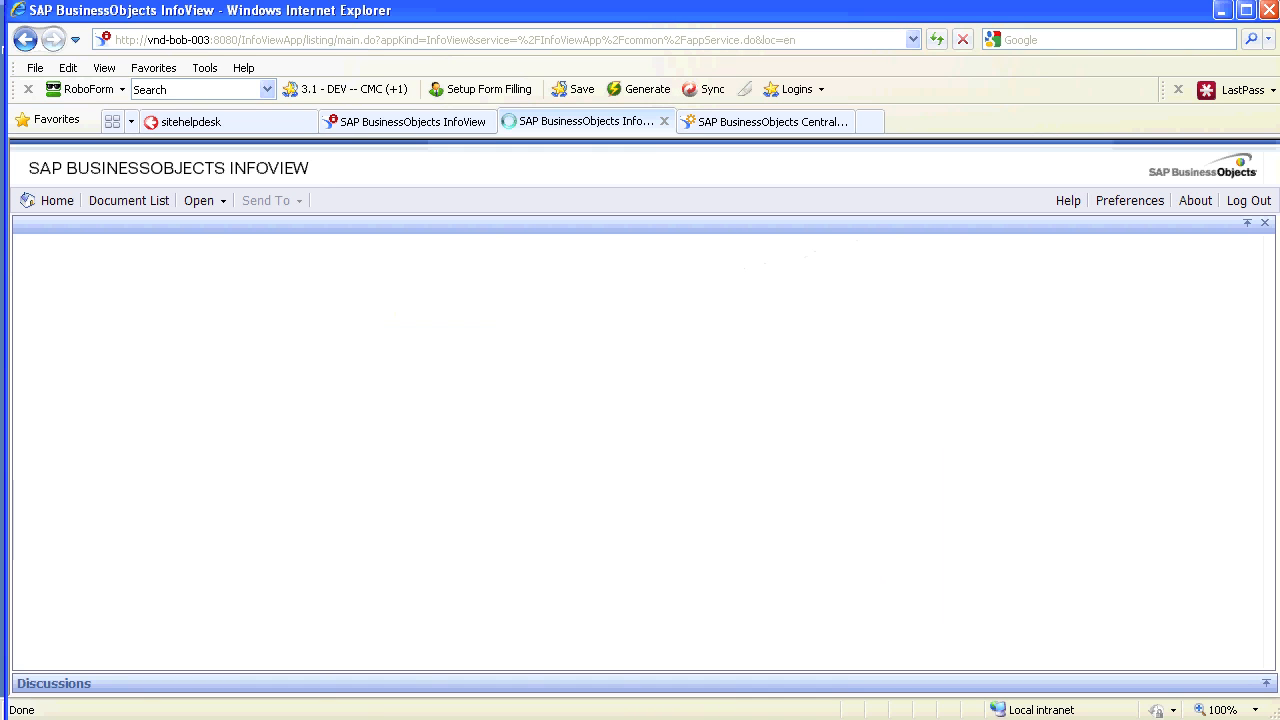
Set GLOBAL_preference's InfoView start folder preference to My Favorites and save it
left_click(1130, 200)
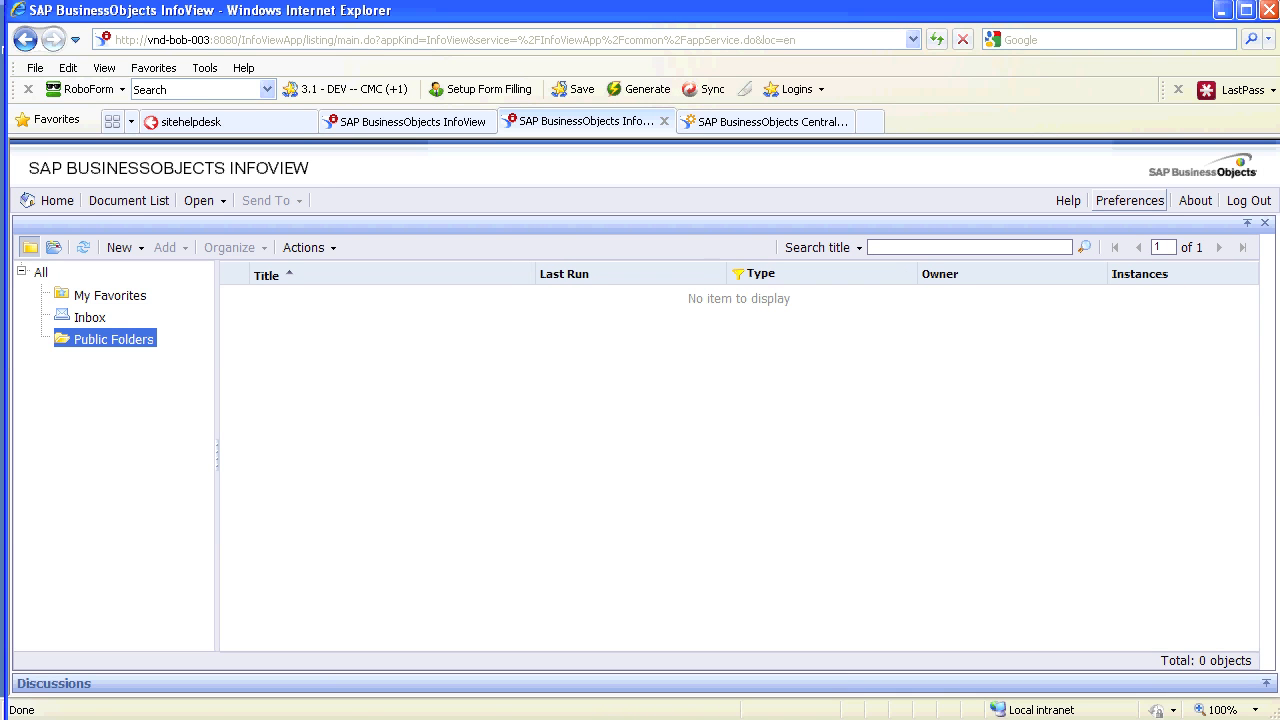
left_click(48, 366)
double_click(87, 366)
left_click(200, 367)
left_click(1174, 651)
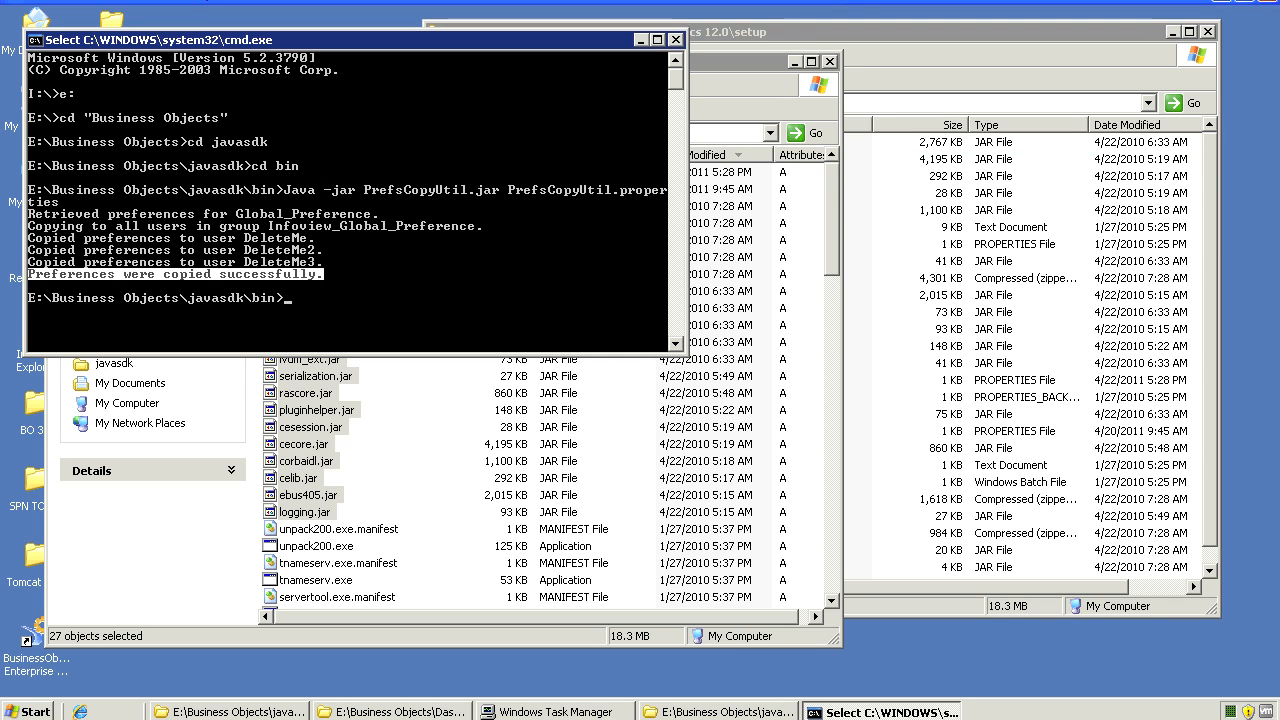
left_click(400, 298)
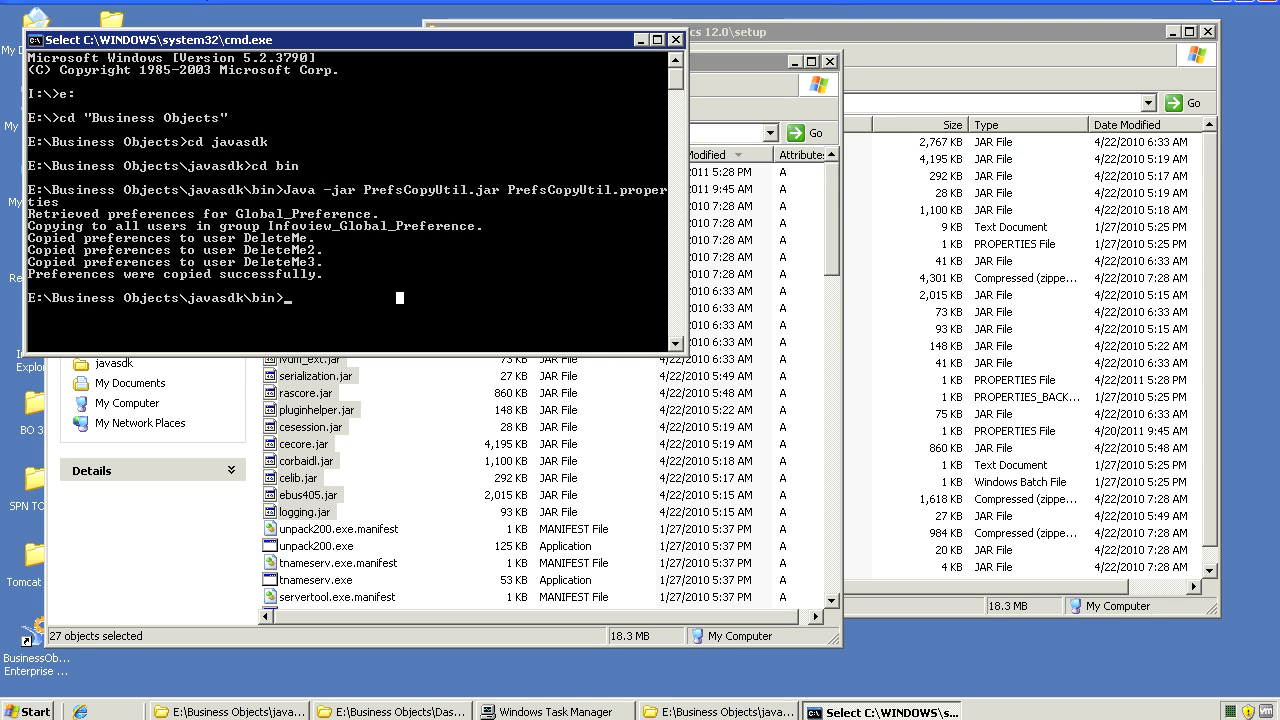
Rerun the java -jar PrefsCopyUtil command and copy its success message from the console
key("Escape")
key("Up")
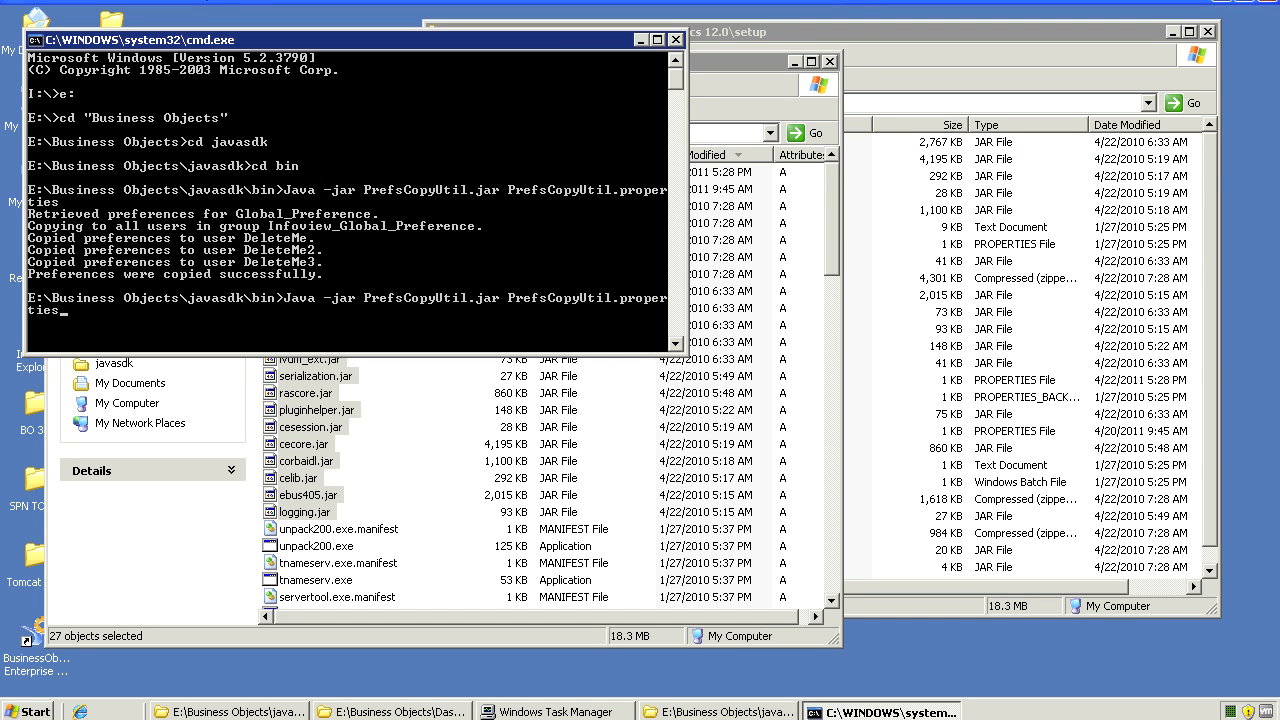
key("Return")
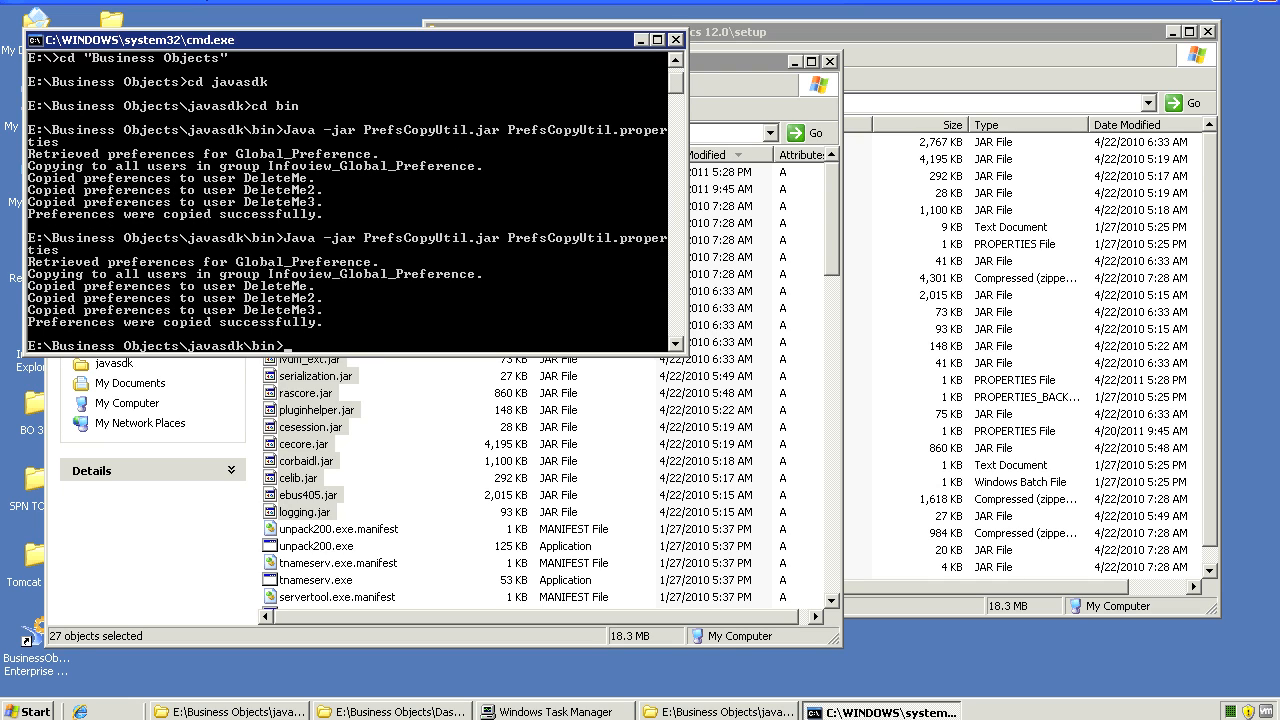
right_click(252, 322)
left_click(275, 333)
left_click_drag(28, 322, 316, 322)
right_click(400, 322)
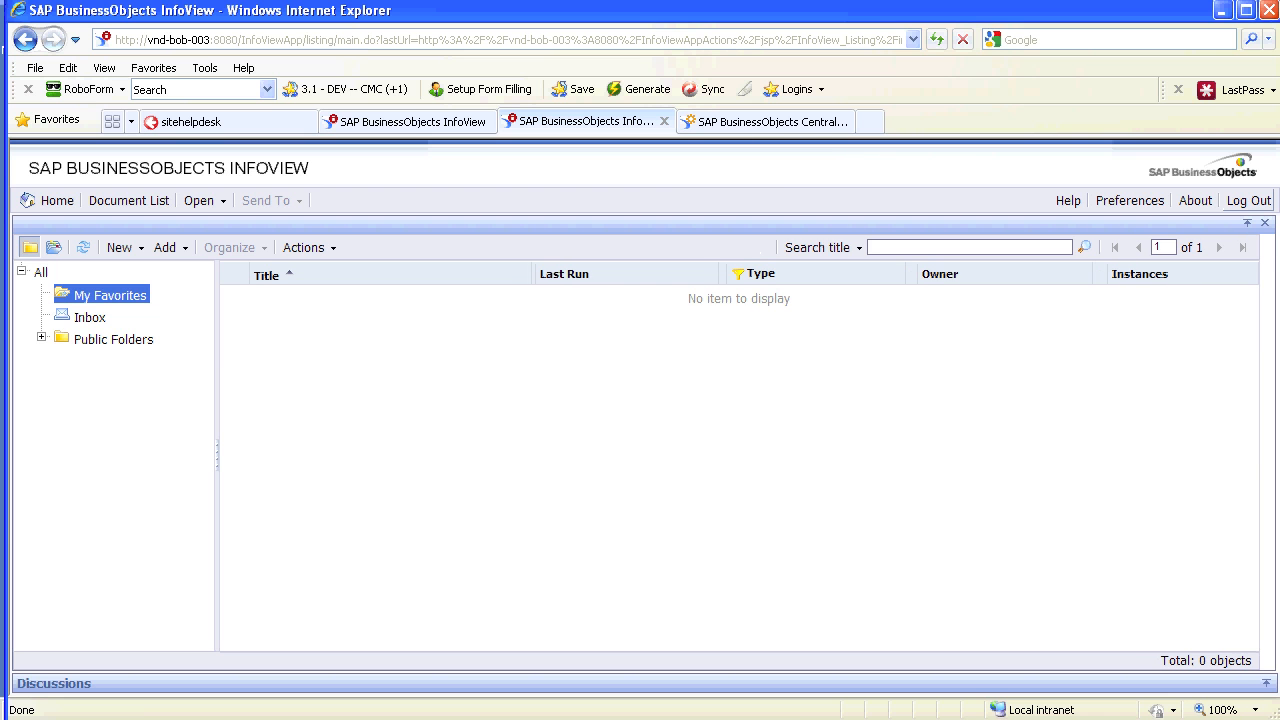
Log out and log back on to InfoView as the second group test user with its password
left_click(1248, 201)
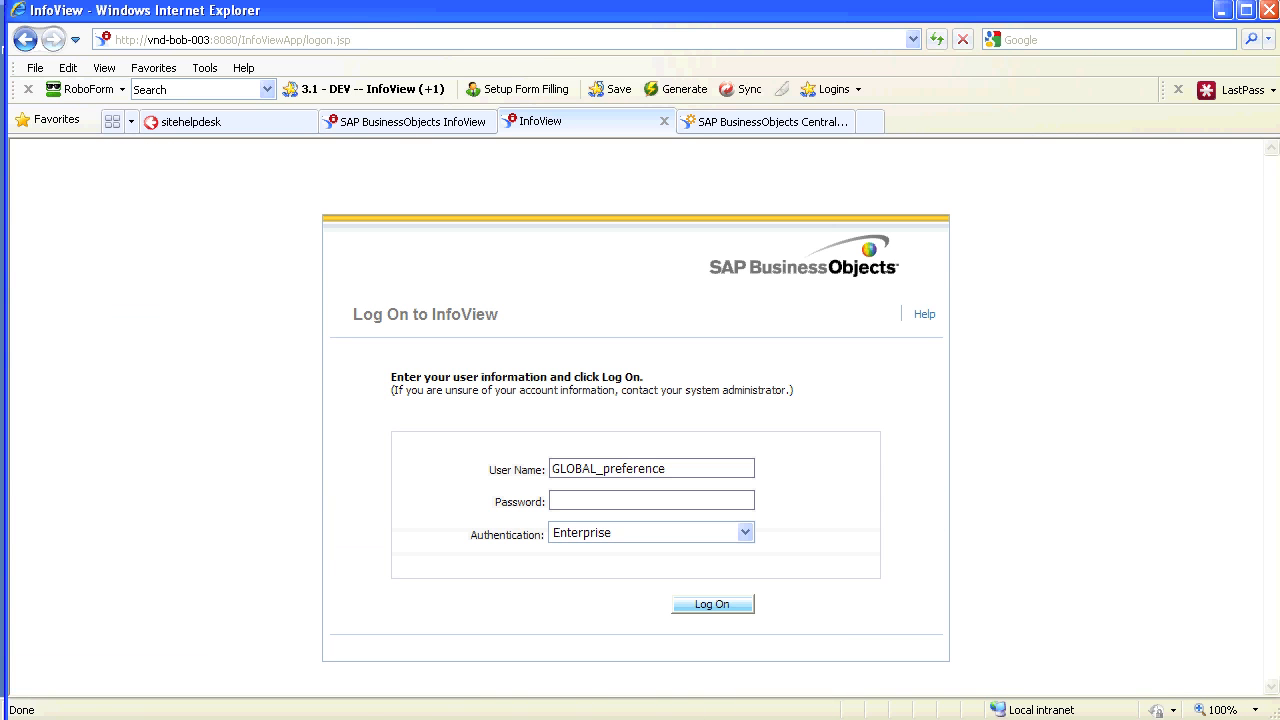
key("ctrl+a")
type("deleteme2****")
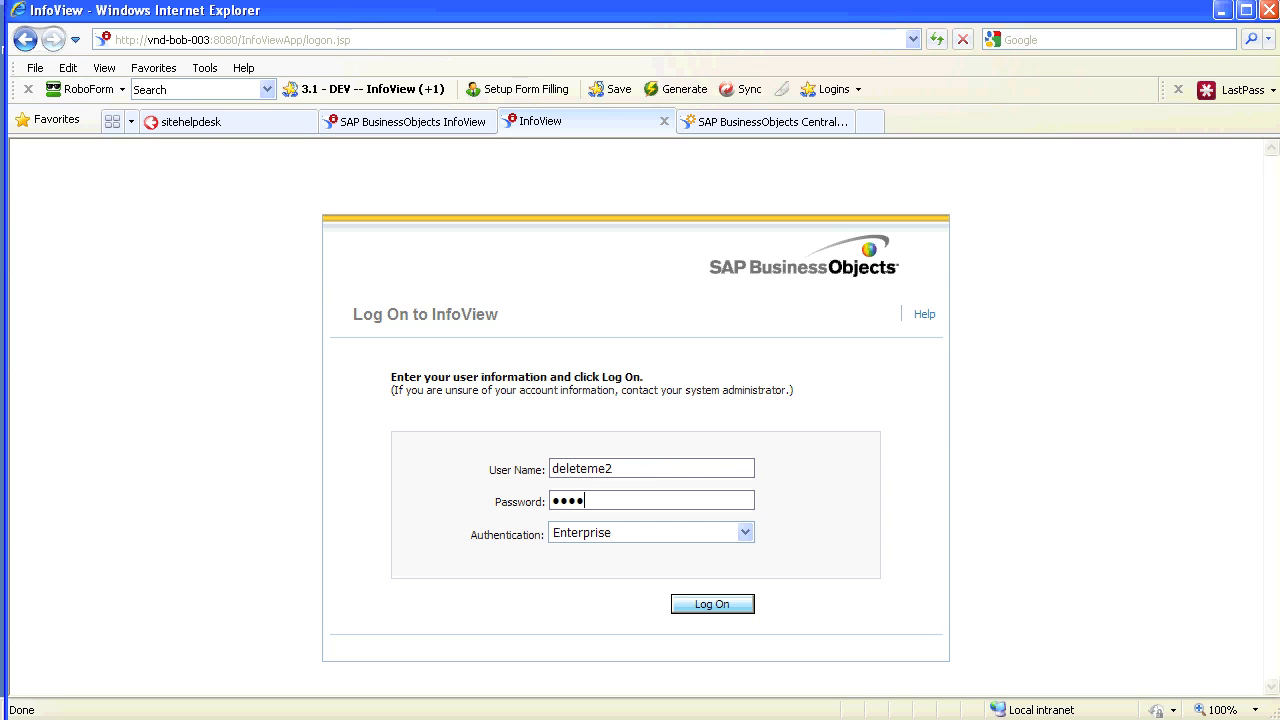
left_click(712, 604)
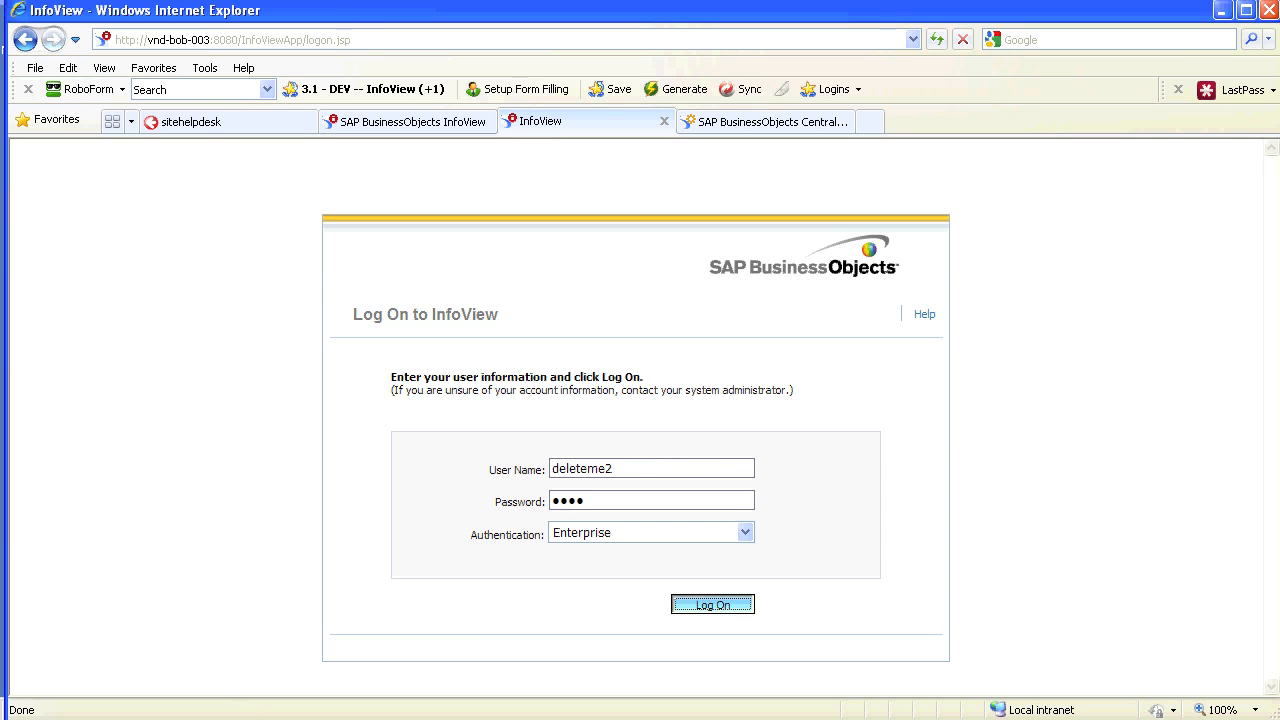